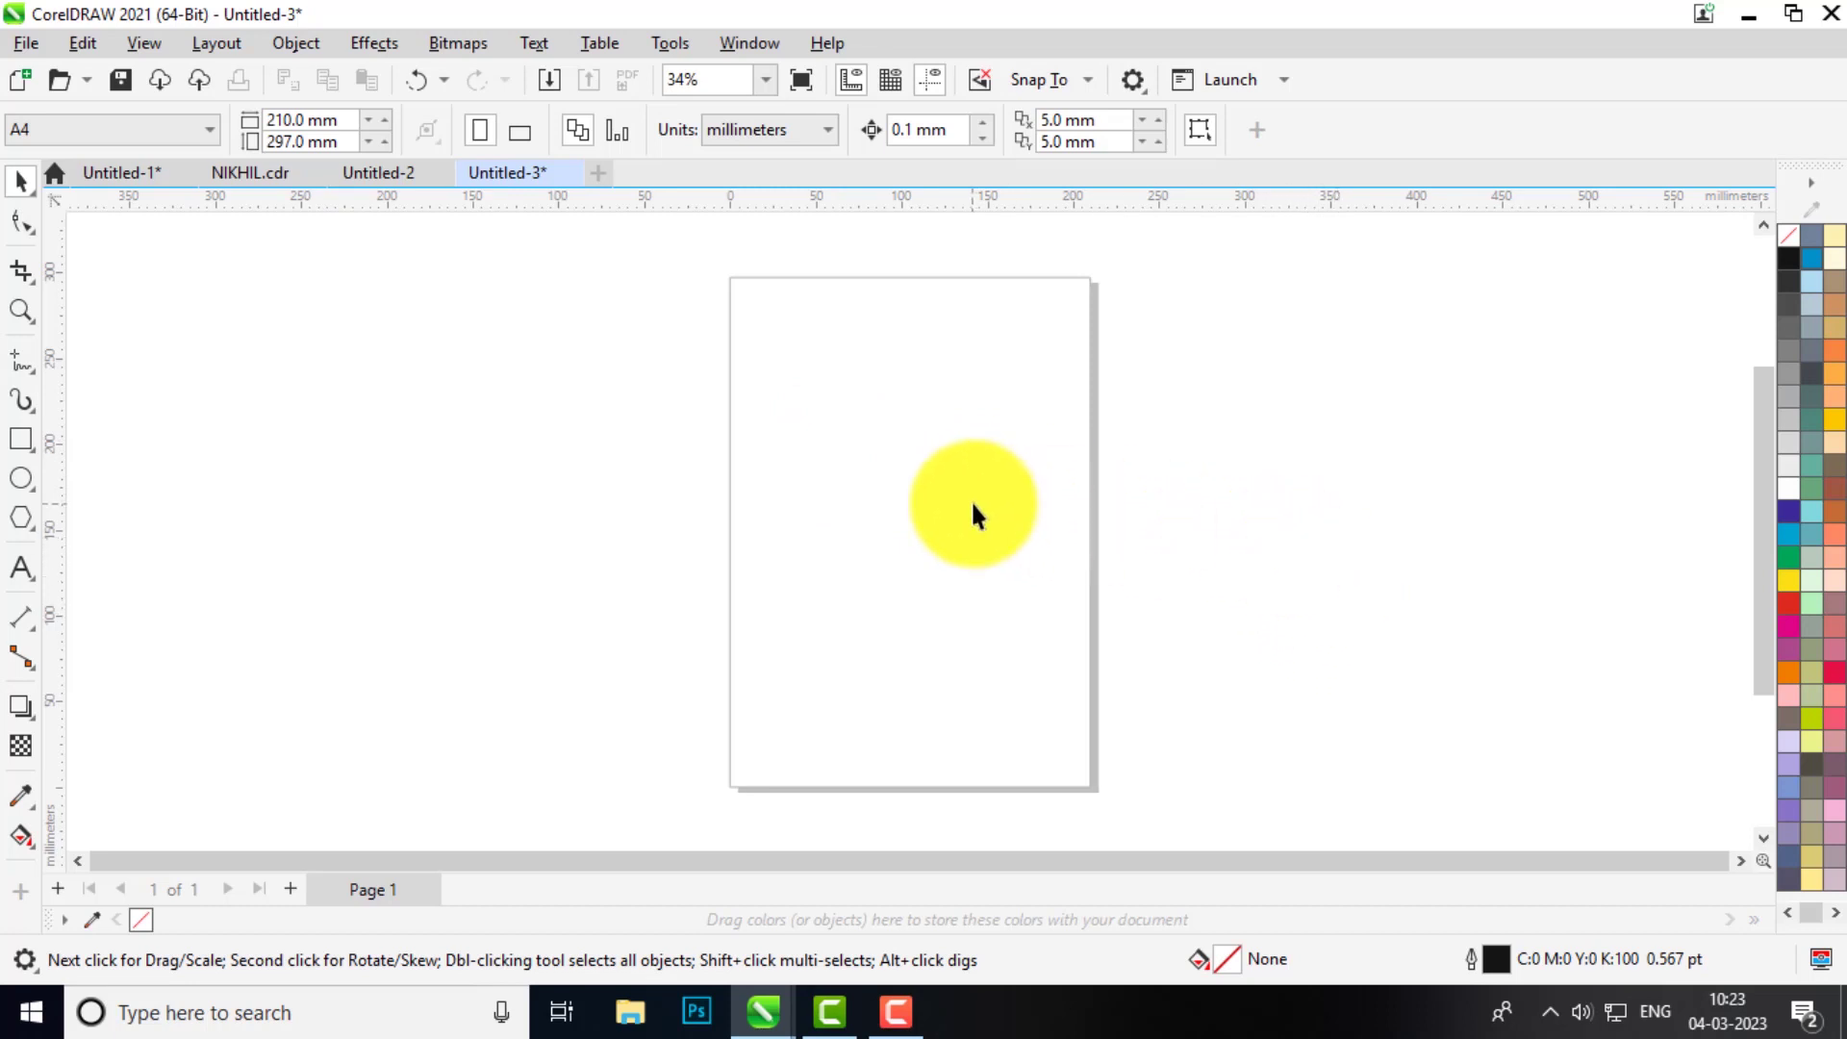
# Step: Start inserting a barcode into the drawing and move the Barcode Wizard clear of the page
pyautogui.click(972, 501)
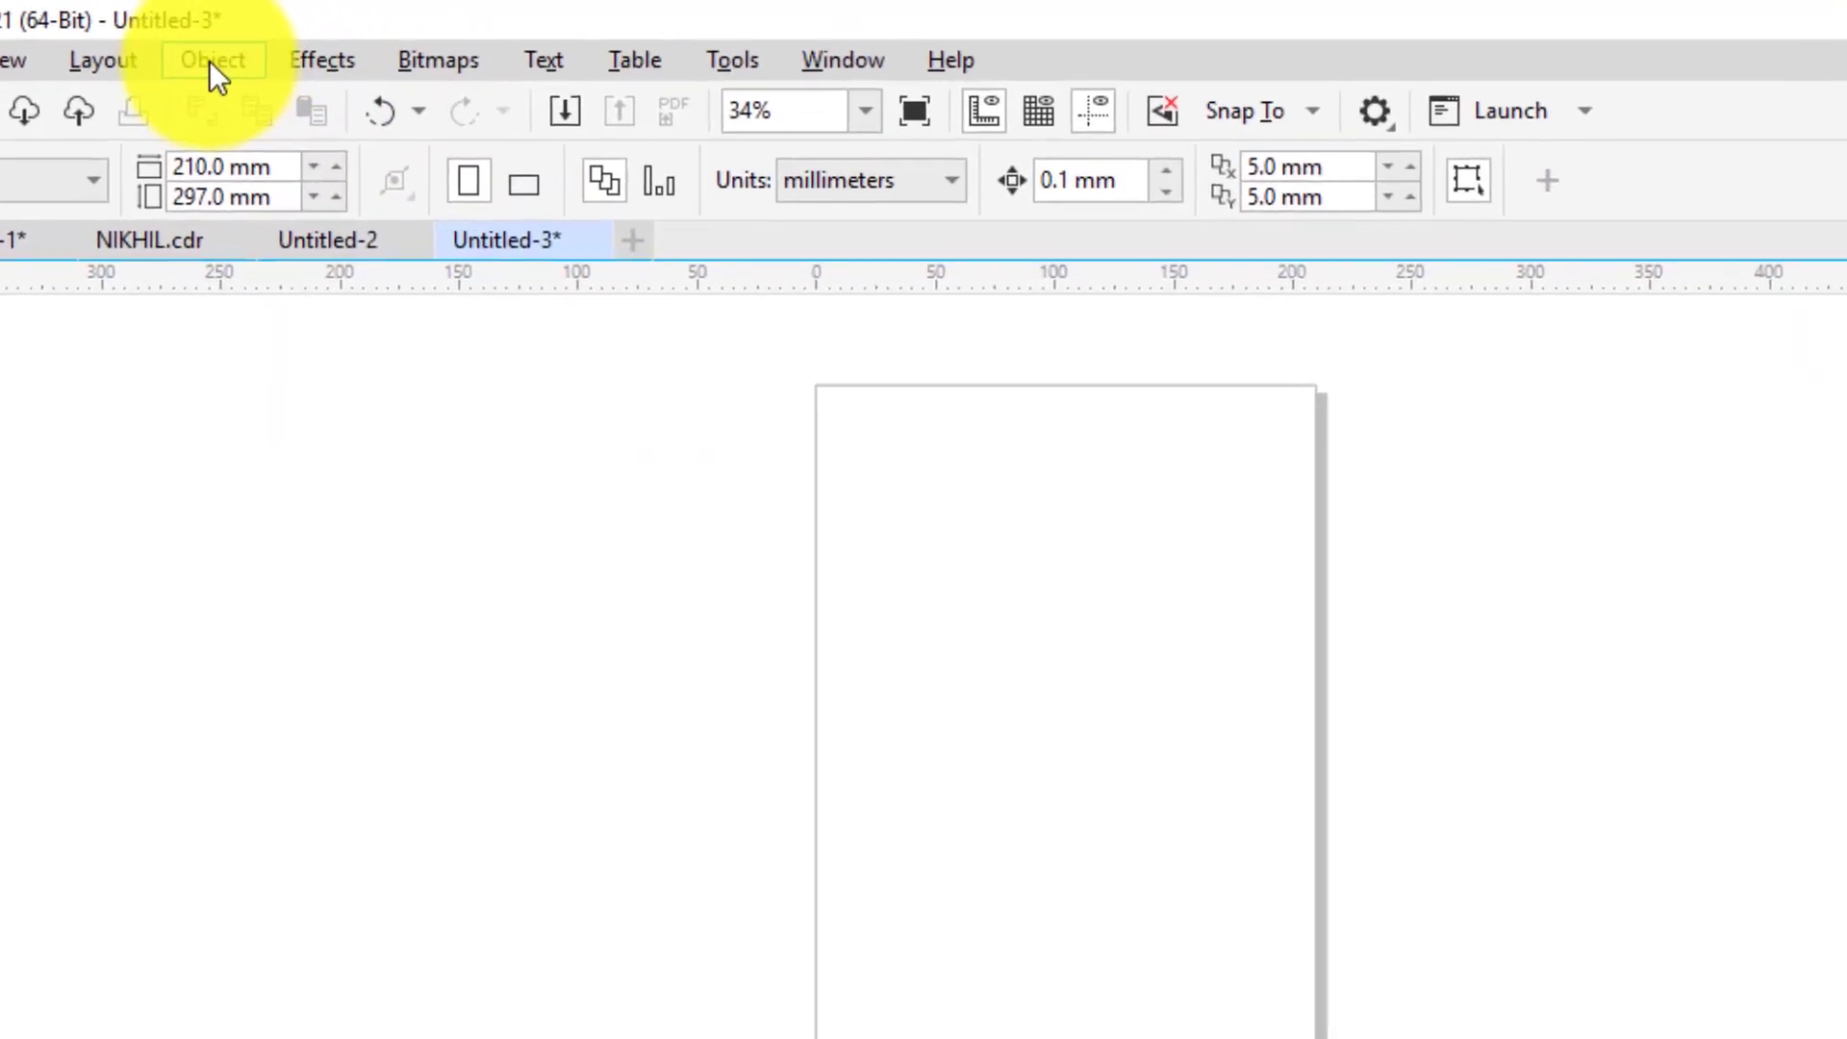
pyautogui.click(212, 61)
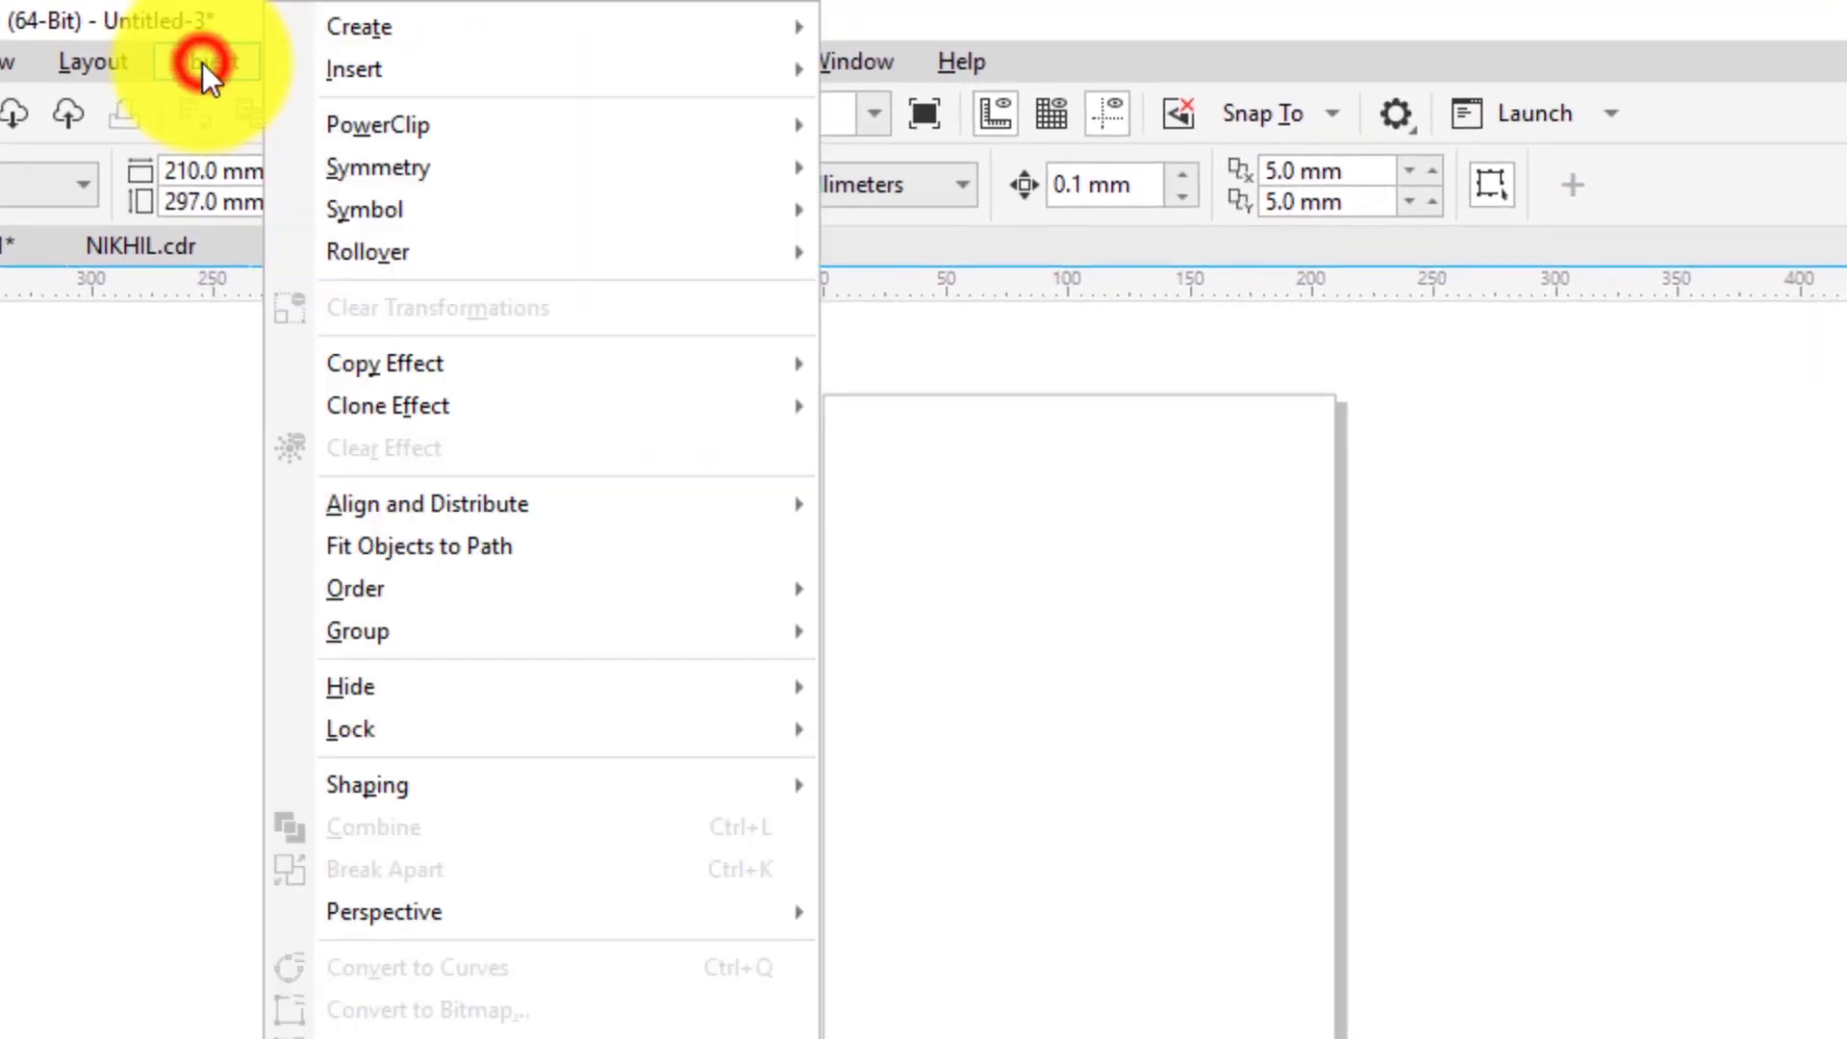
pyautogui.moveTo(421, 82)
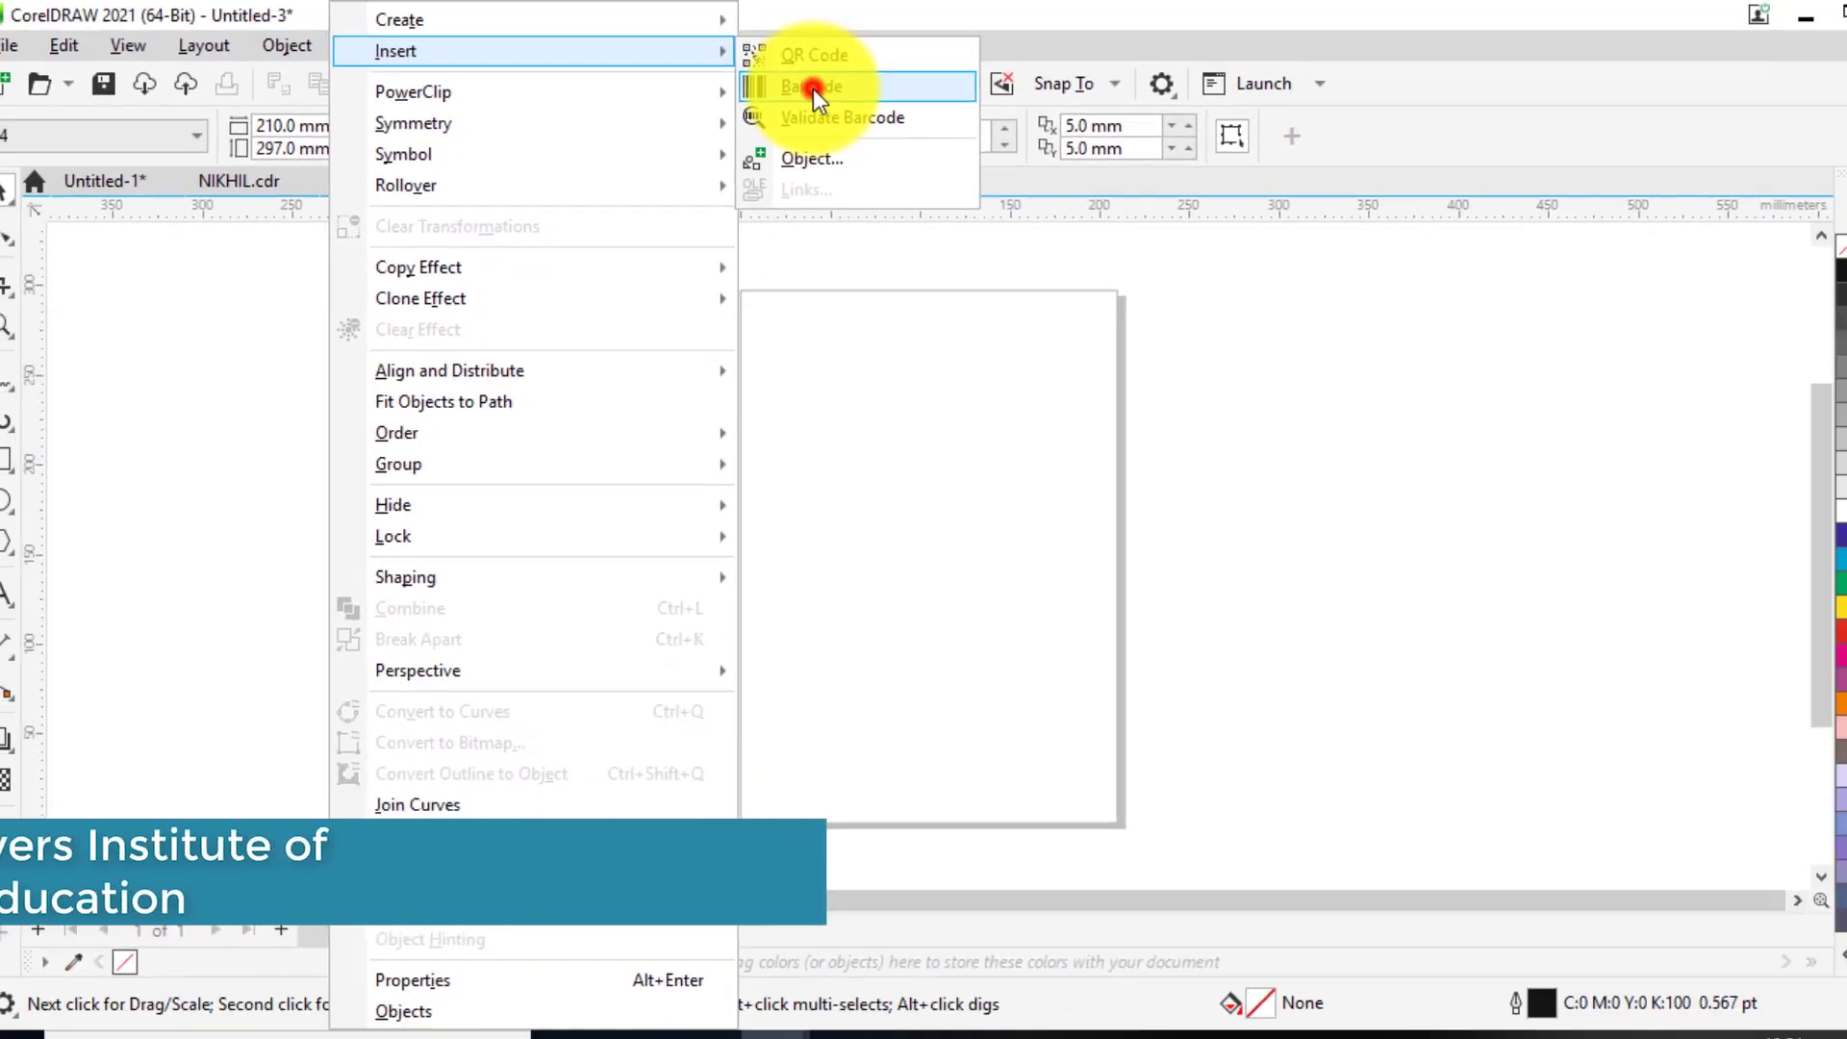
pyautogui.click(904, 113)
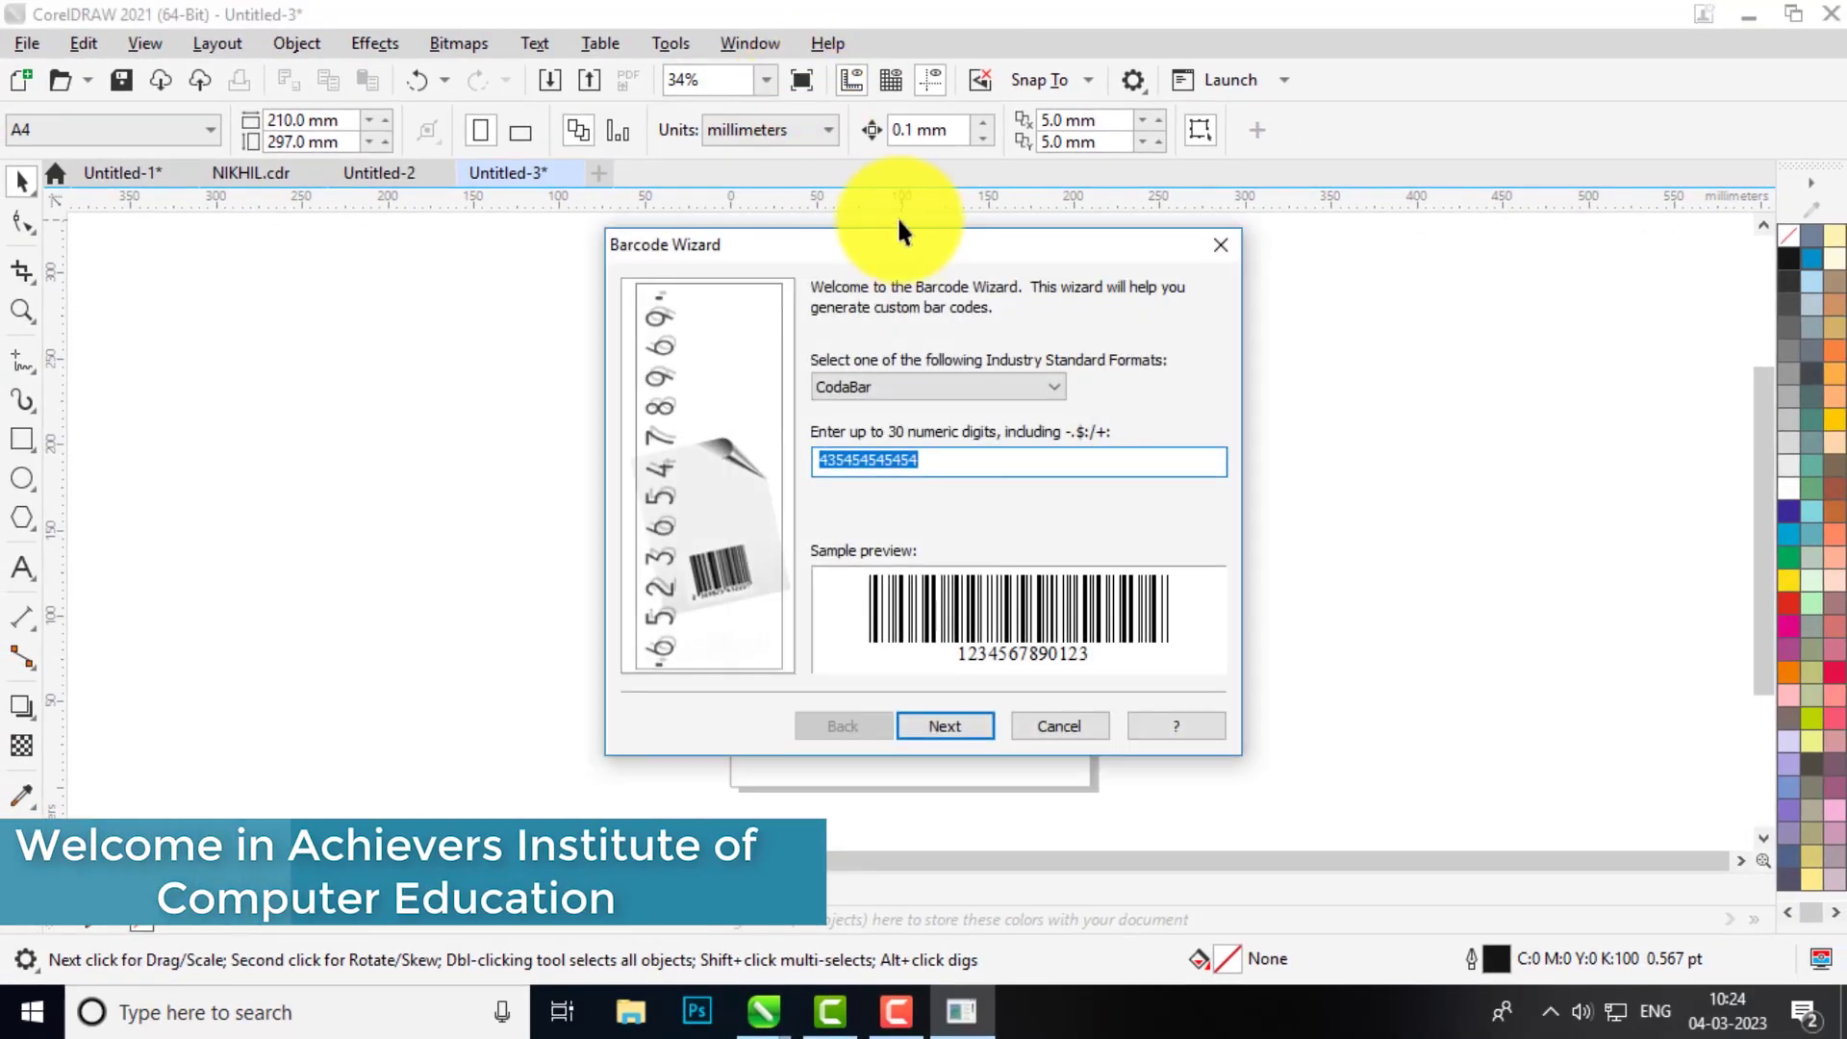
pyautogui.moveTo(909, 242); pyautogui.dragTo(1444, 136)
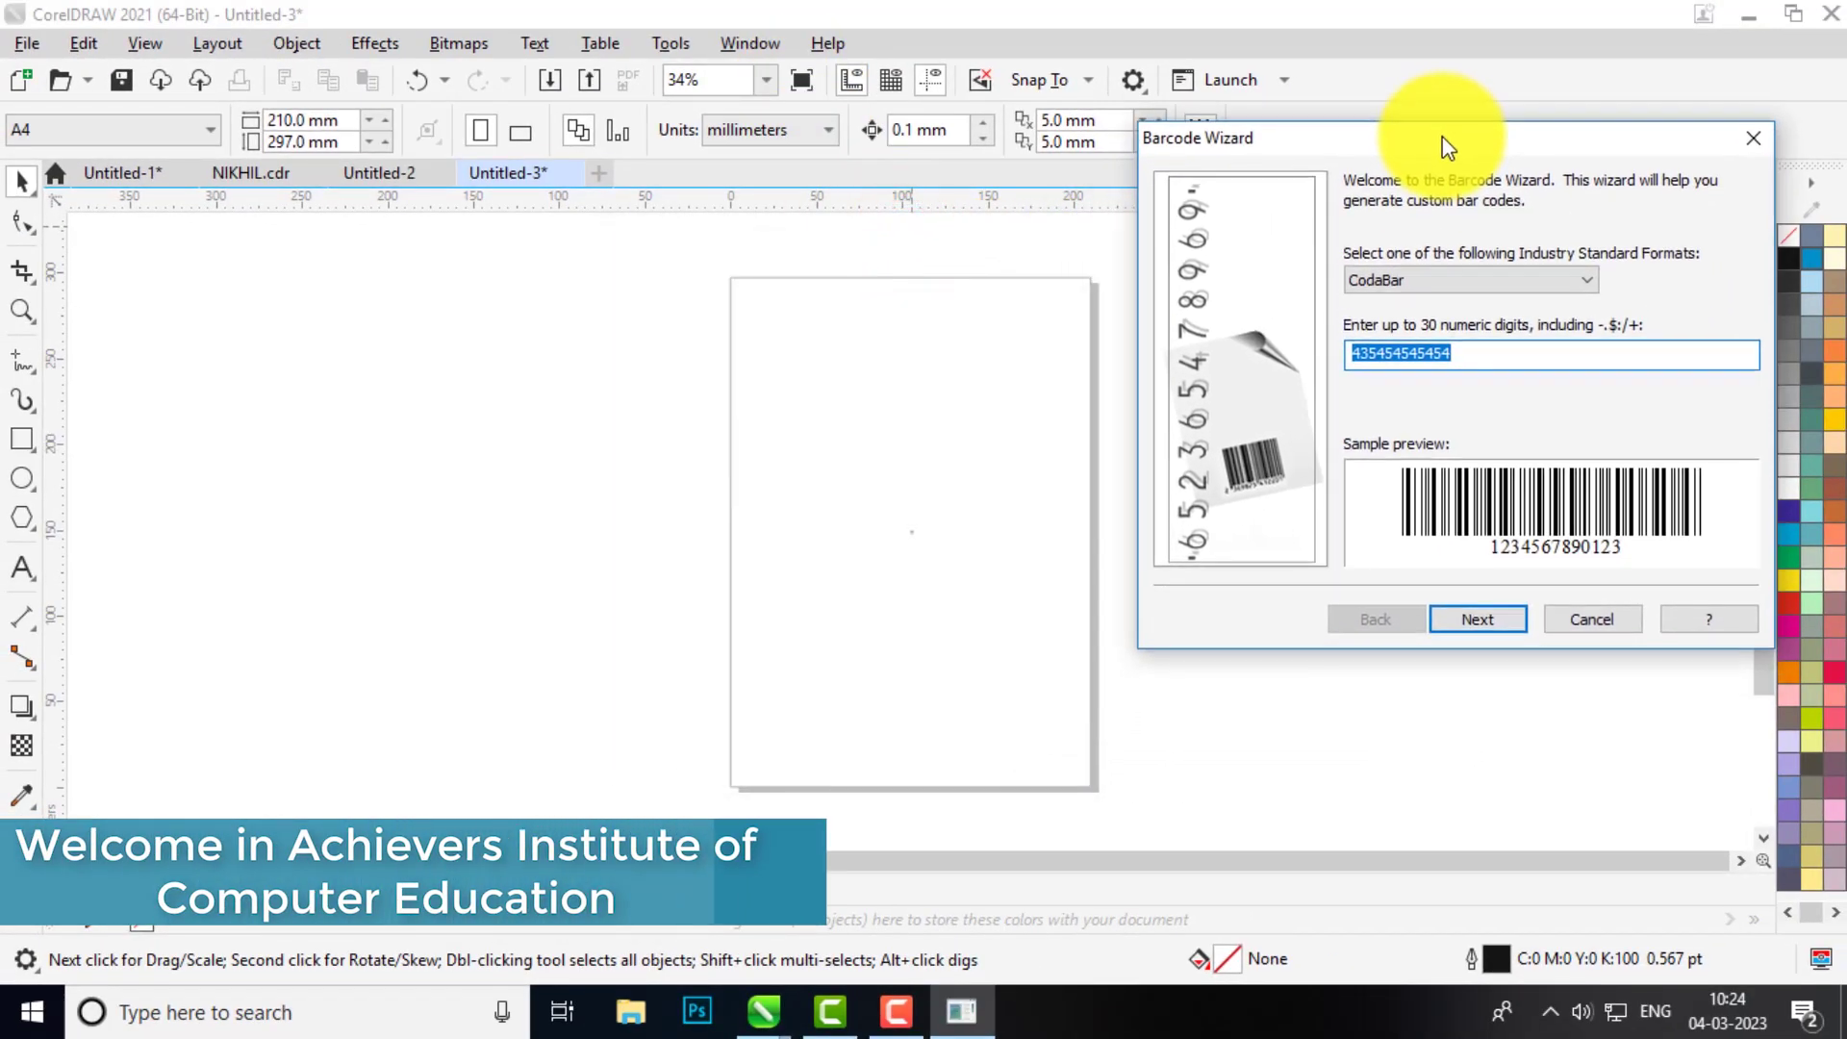
pyautogui.click(1585, 277)
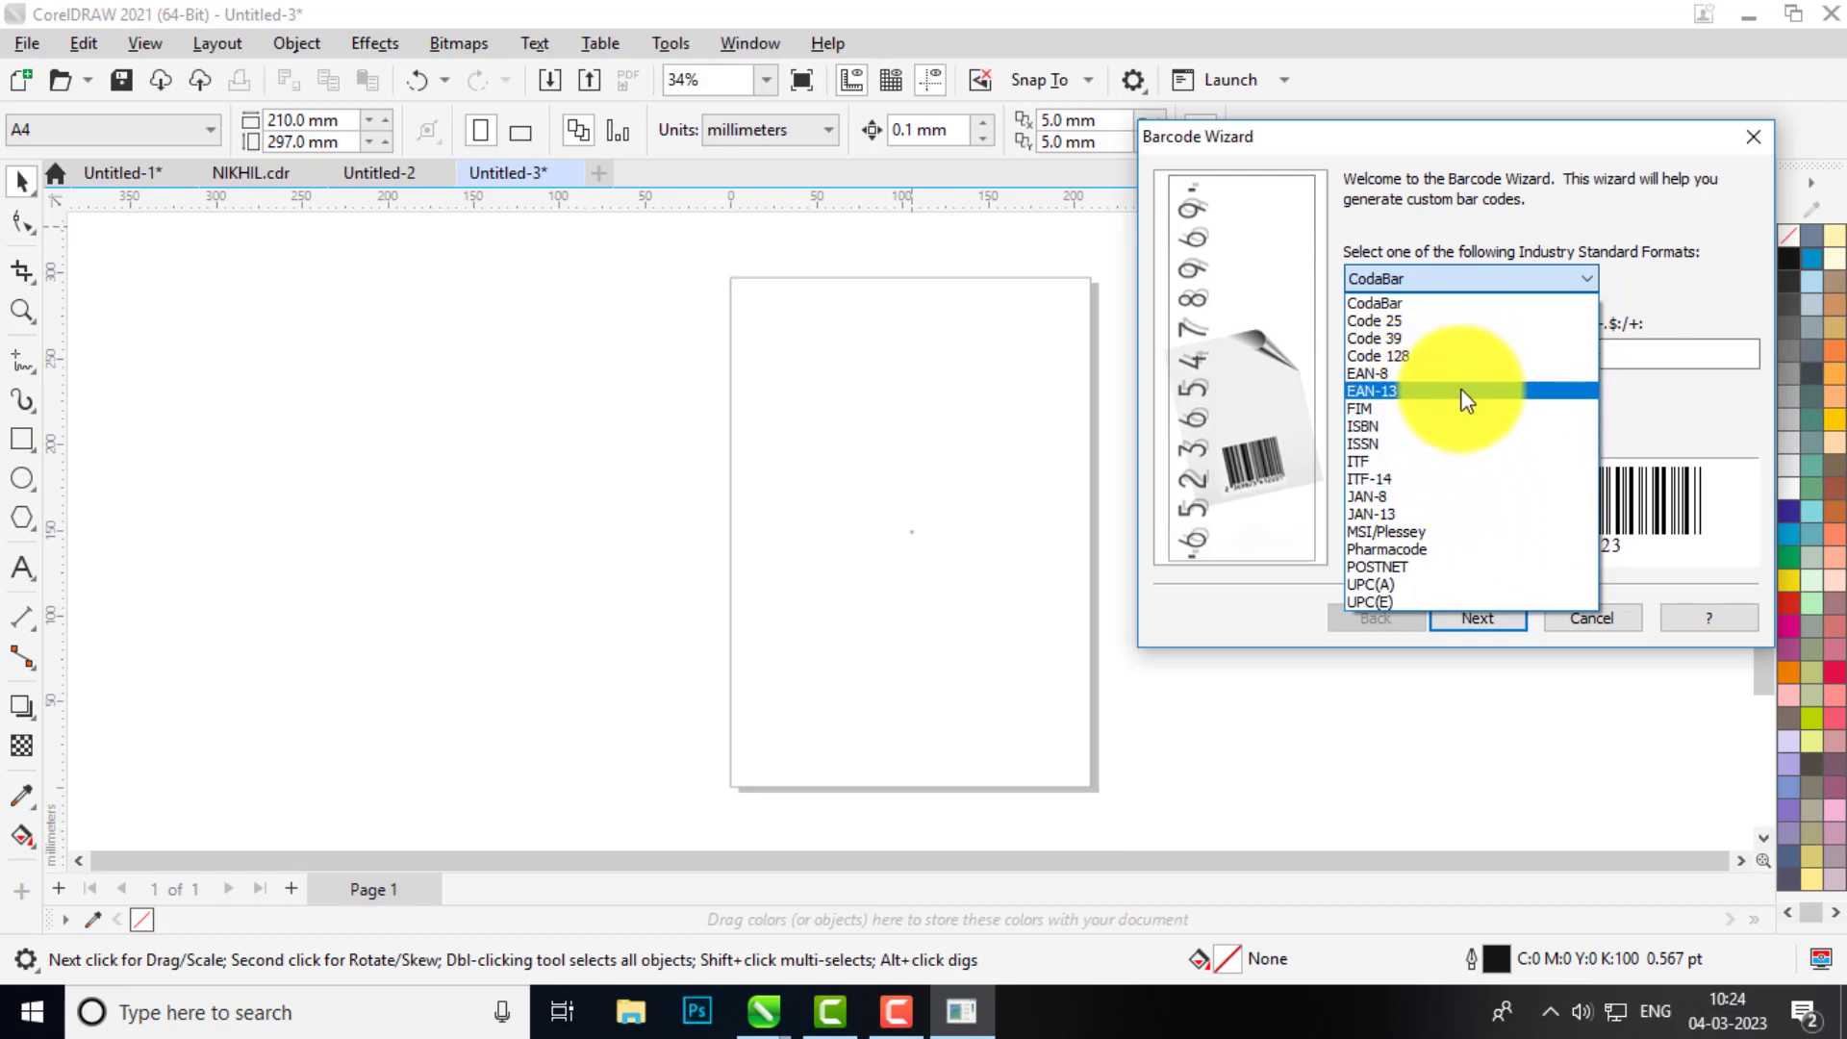
pyautogui.press('Escape')
pyautogui.click(1470, 277)
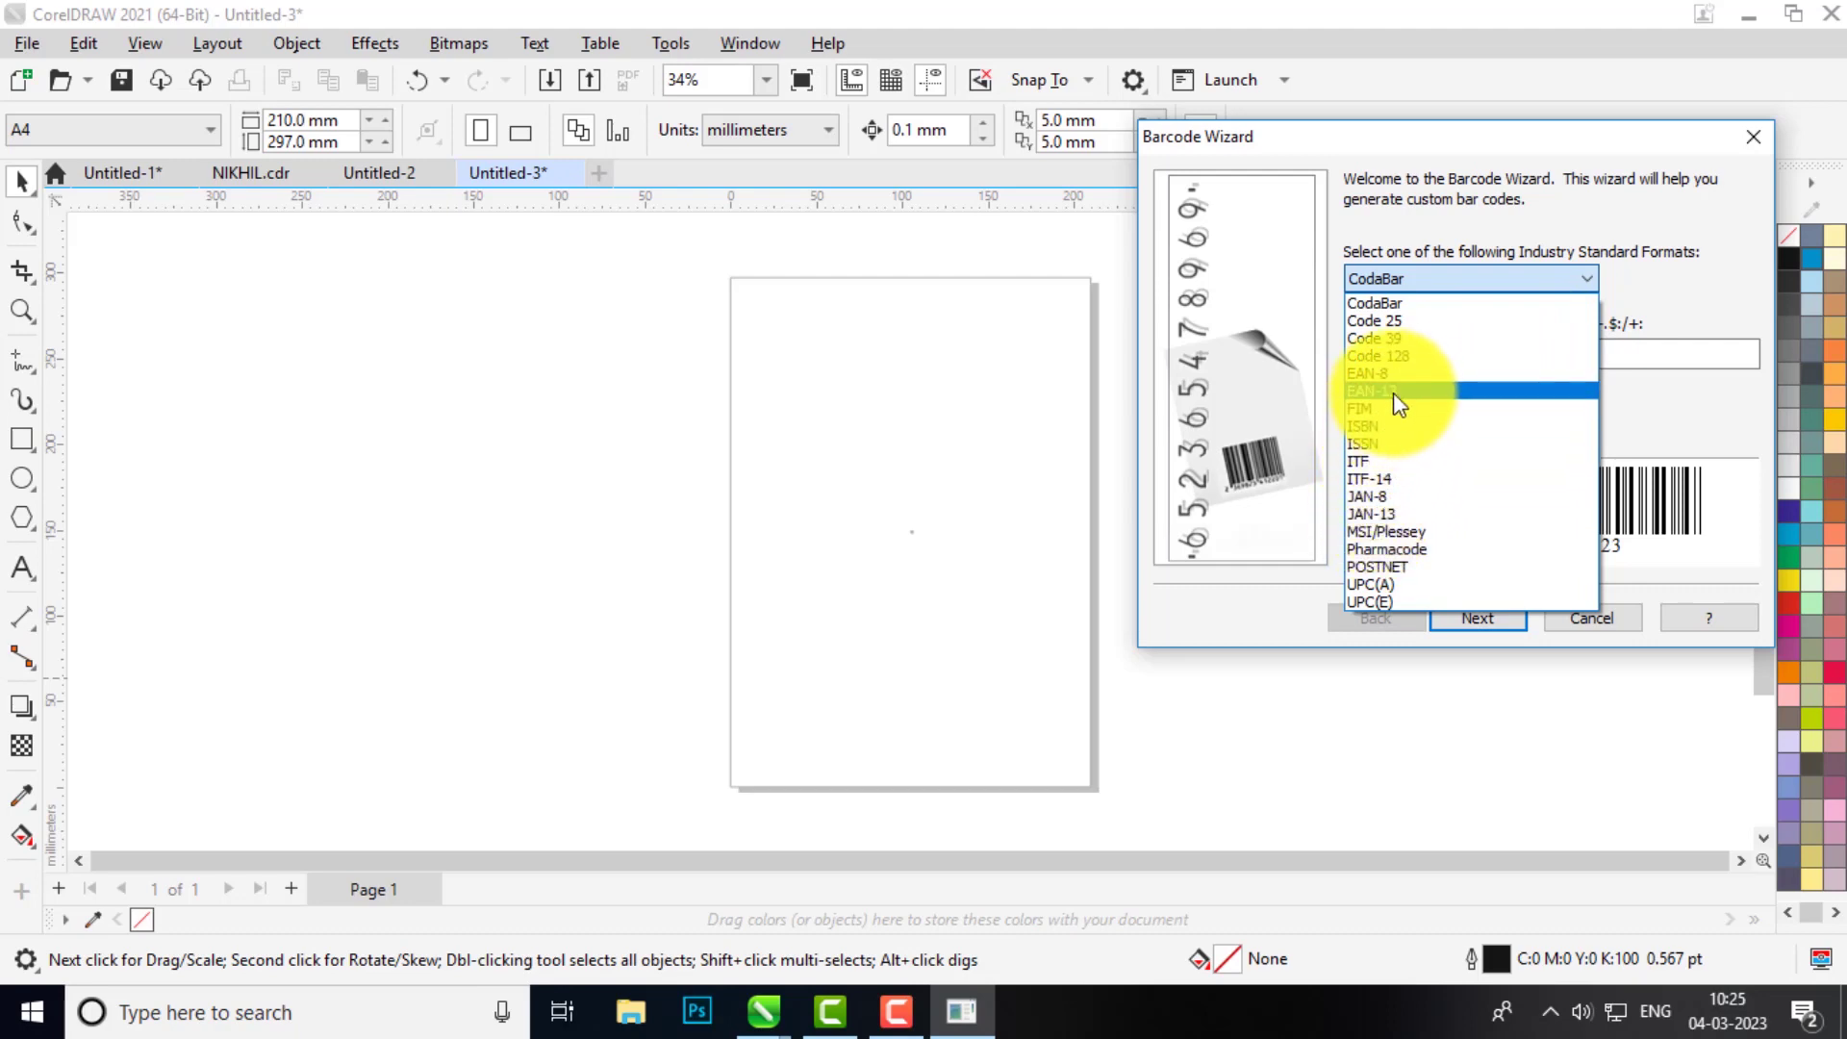
pyautogui.click(1395, 306)
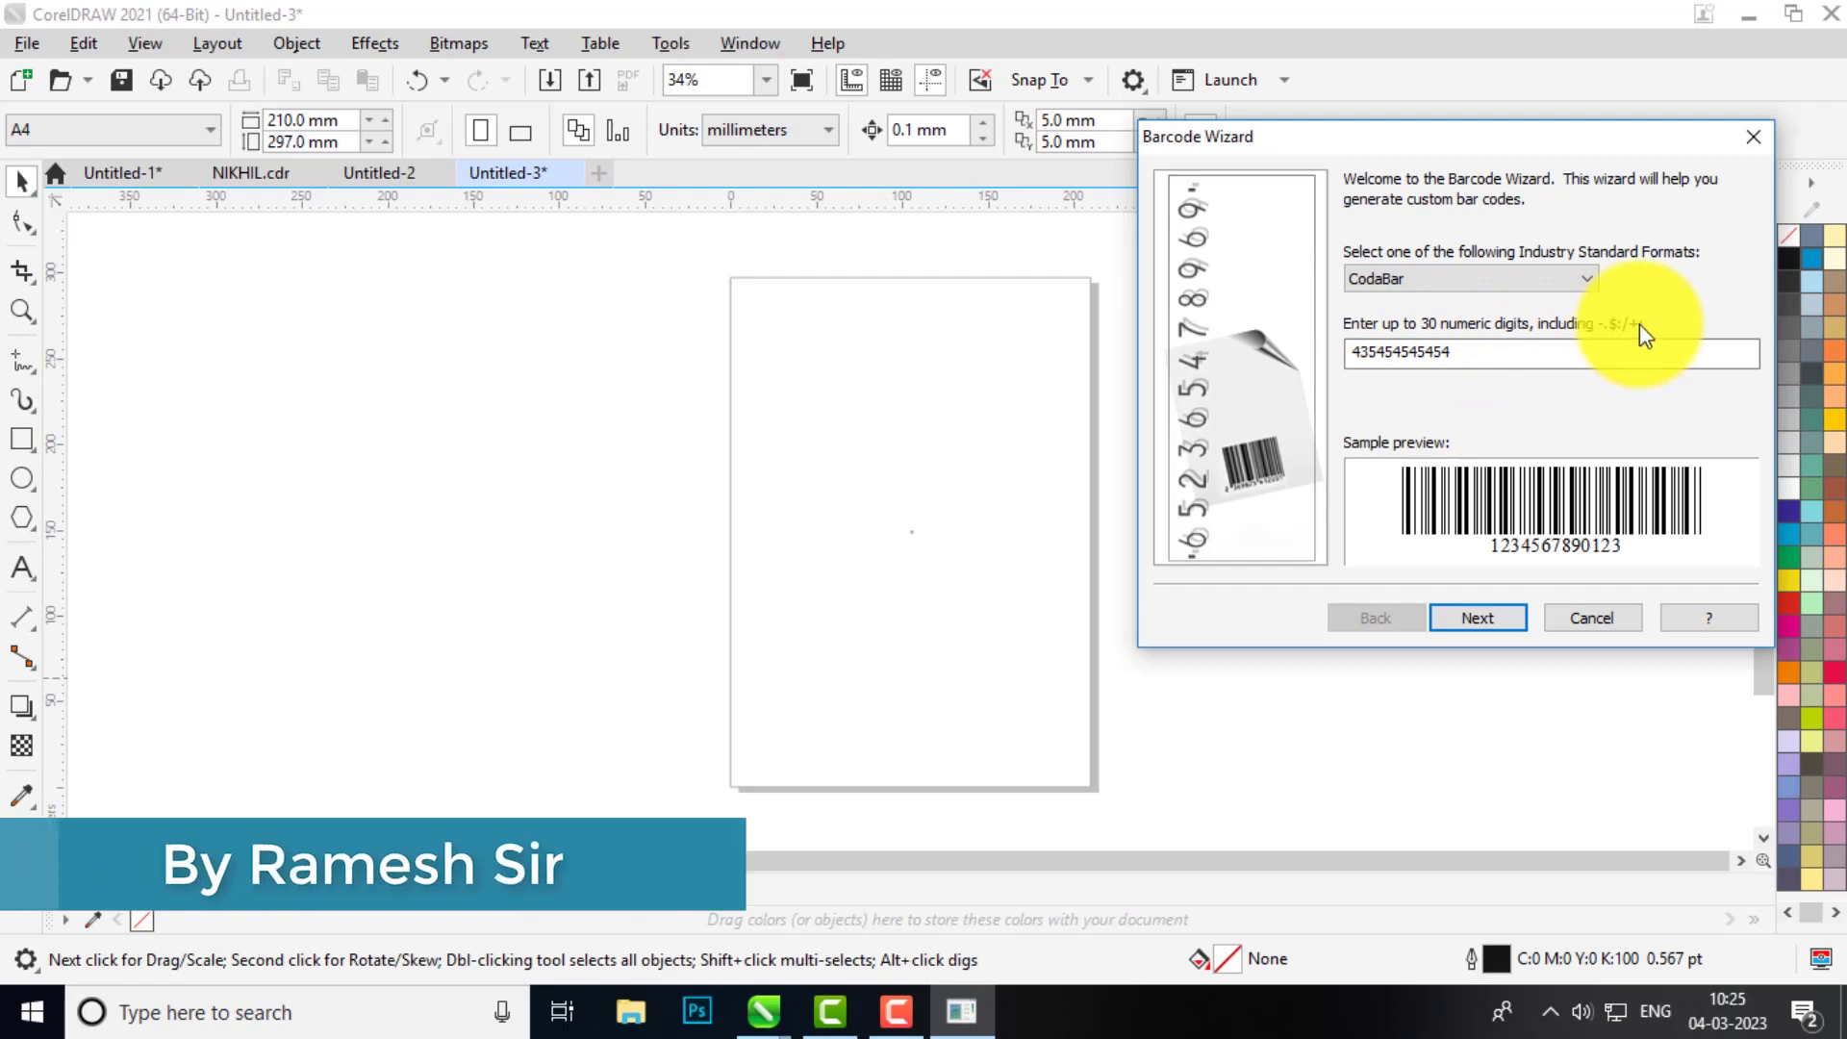
pyautogui.doubleClick(1463, 351)
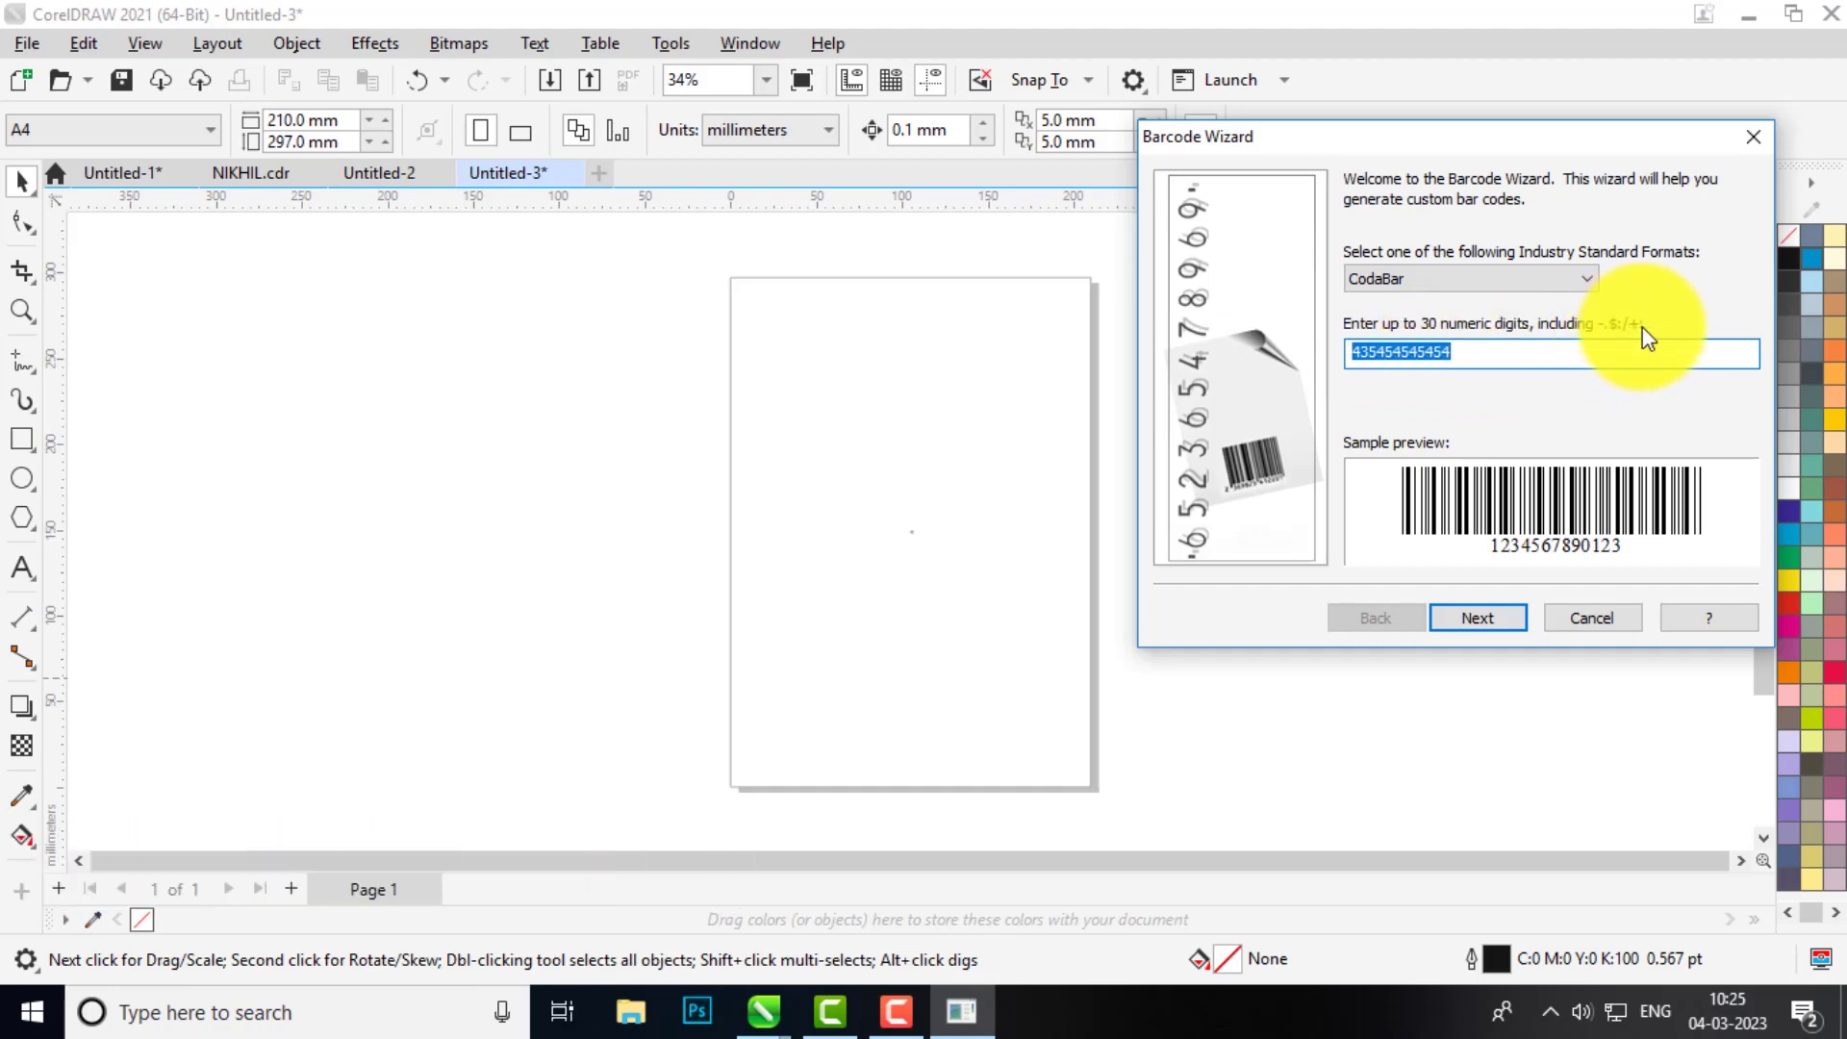
pyautogui.write('2')
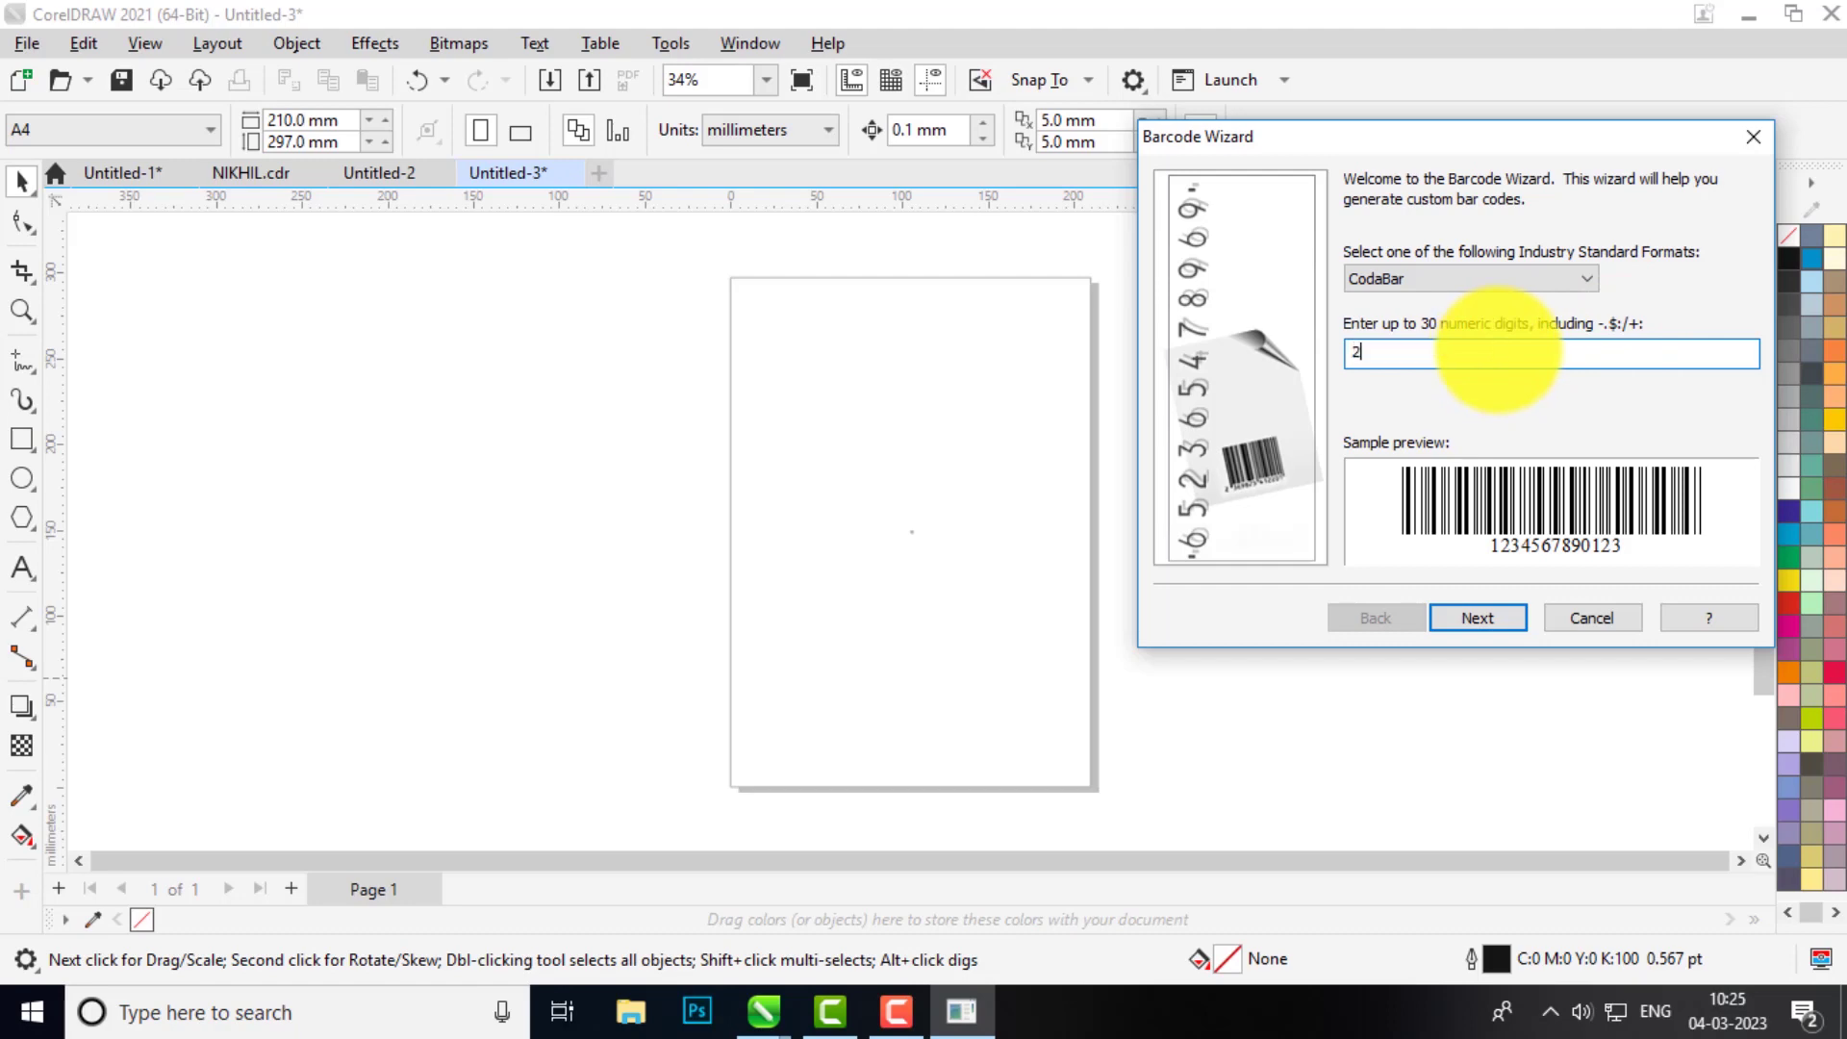
pyautogui.write('45456657676767')
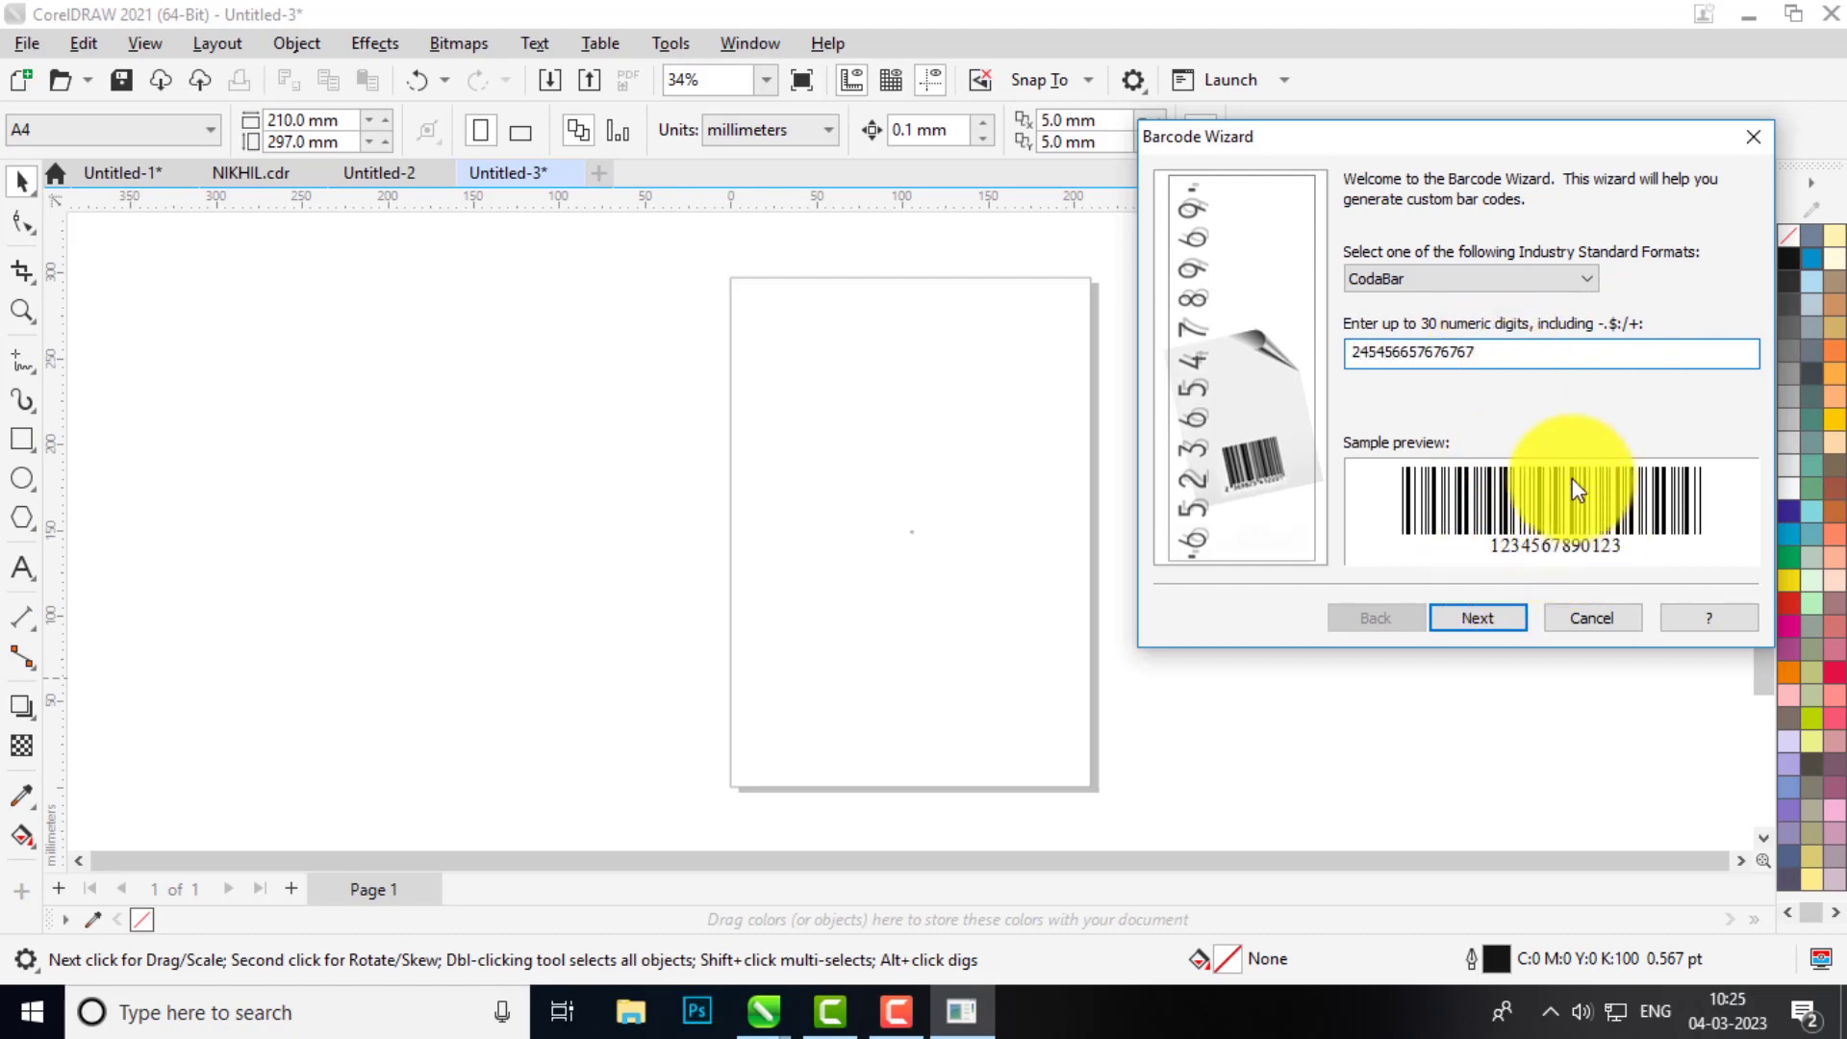
pyautogui.click(1478, 620)
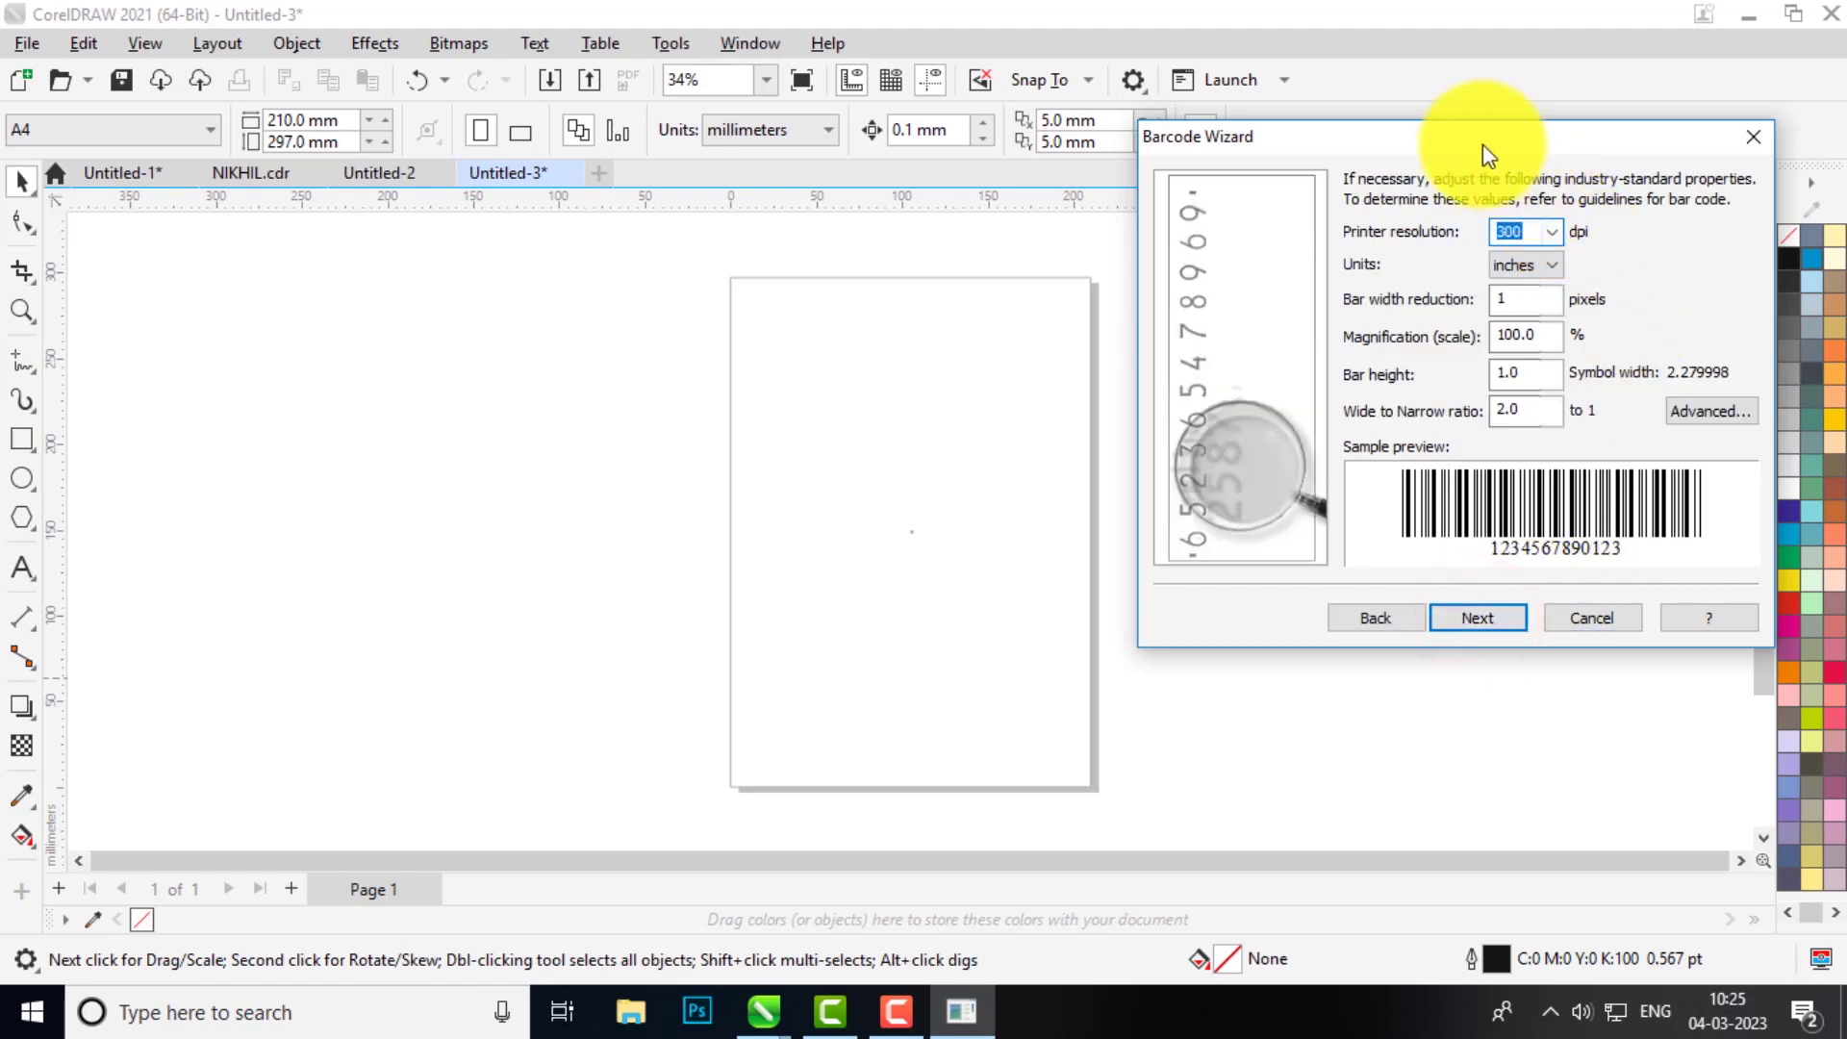
# Step: Try a printer resolution of 600 dpi, then set it to 300 dpi with inches as the barcode units
pyautogui.moveTo(1481, 146); pyautogui.dragTo(1467, 200)
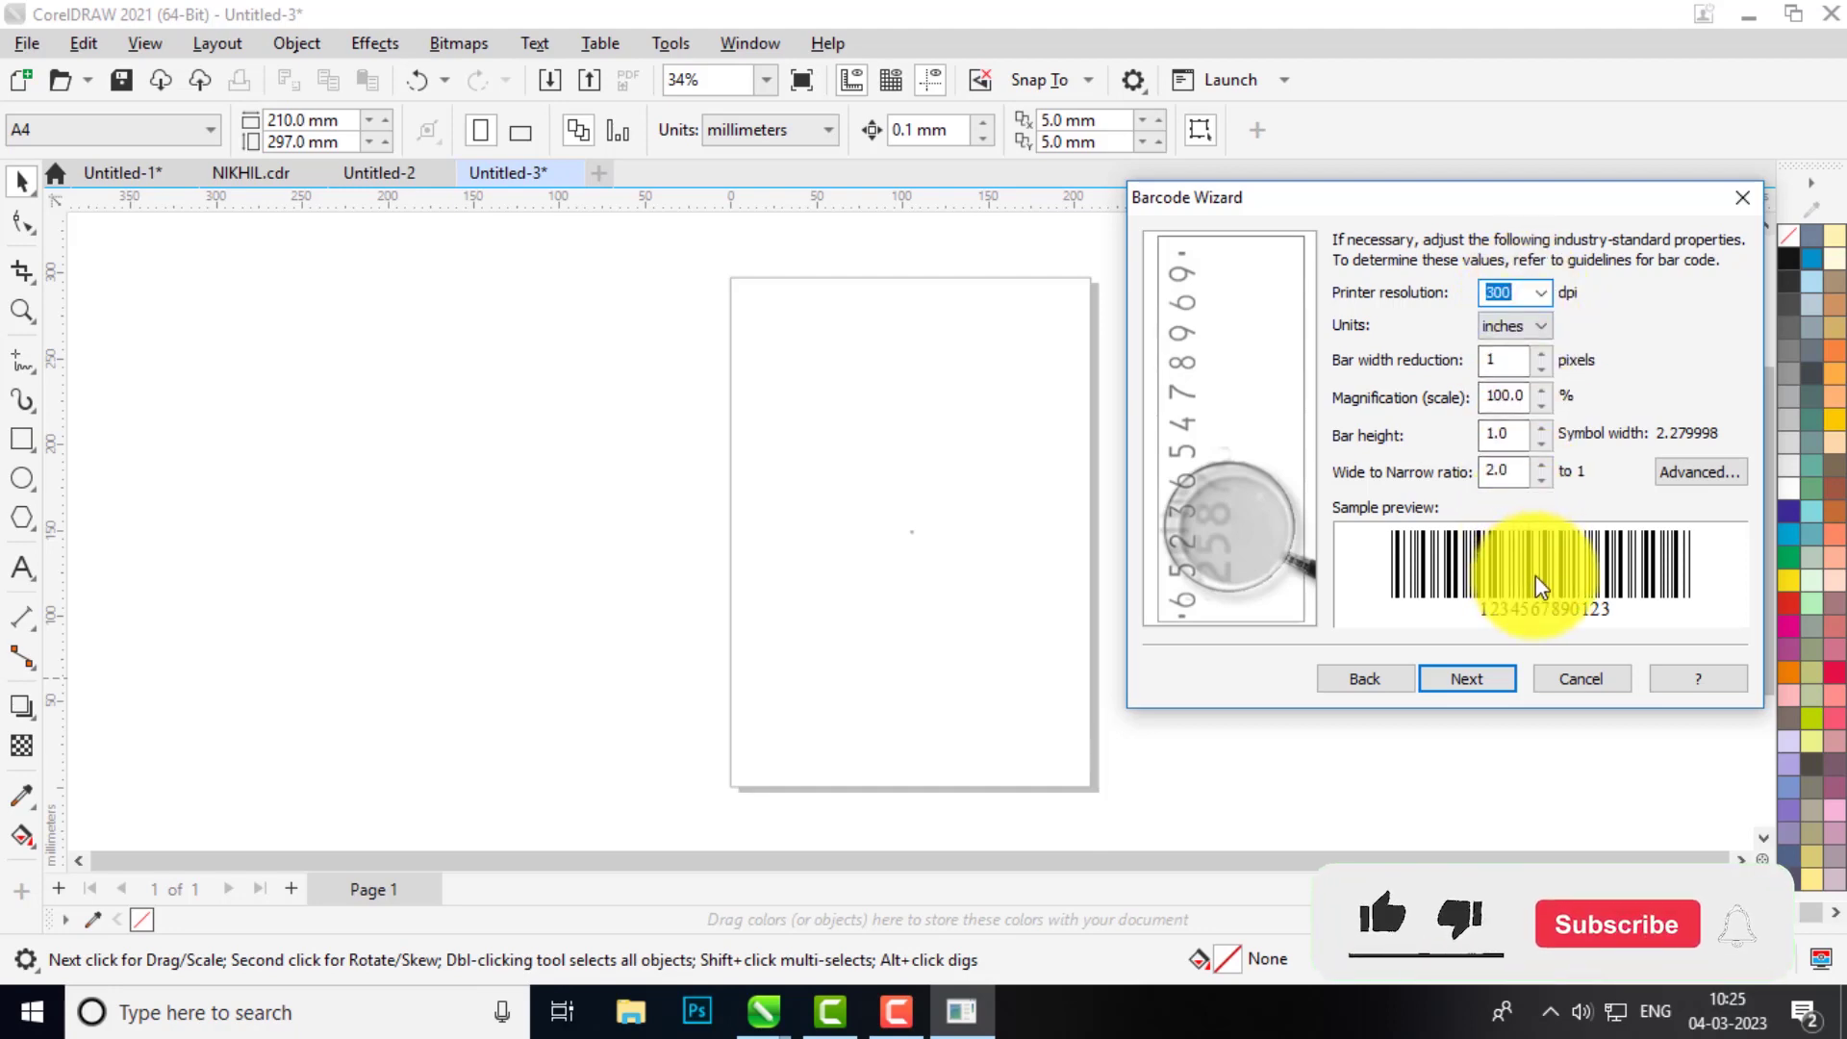
pyautogui.click(1542, 291)
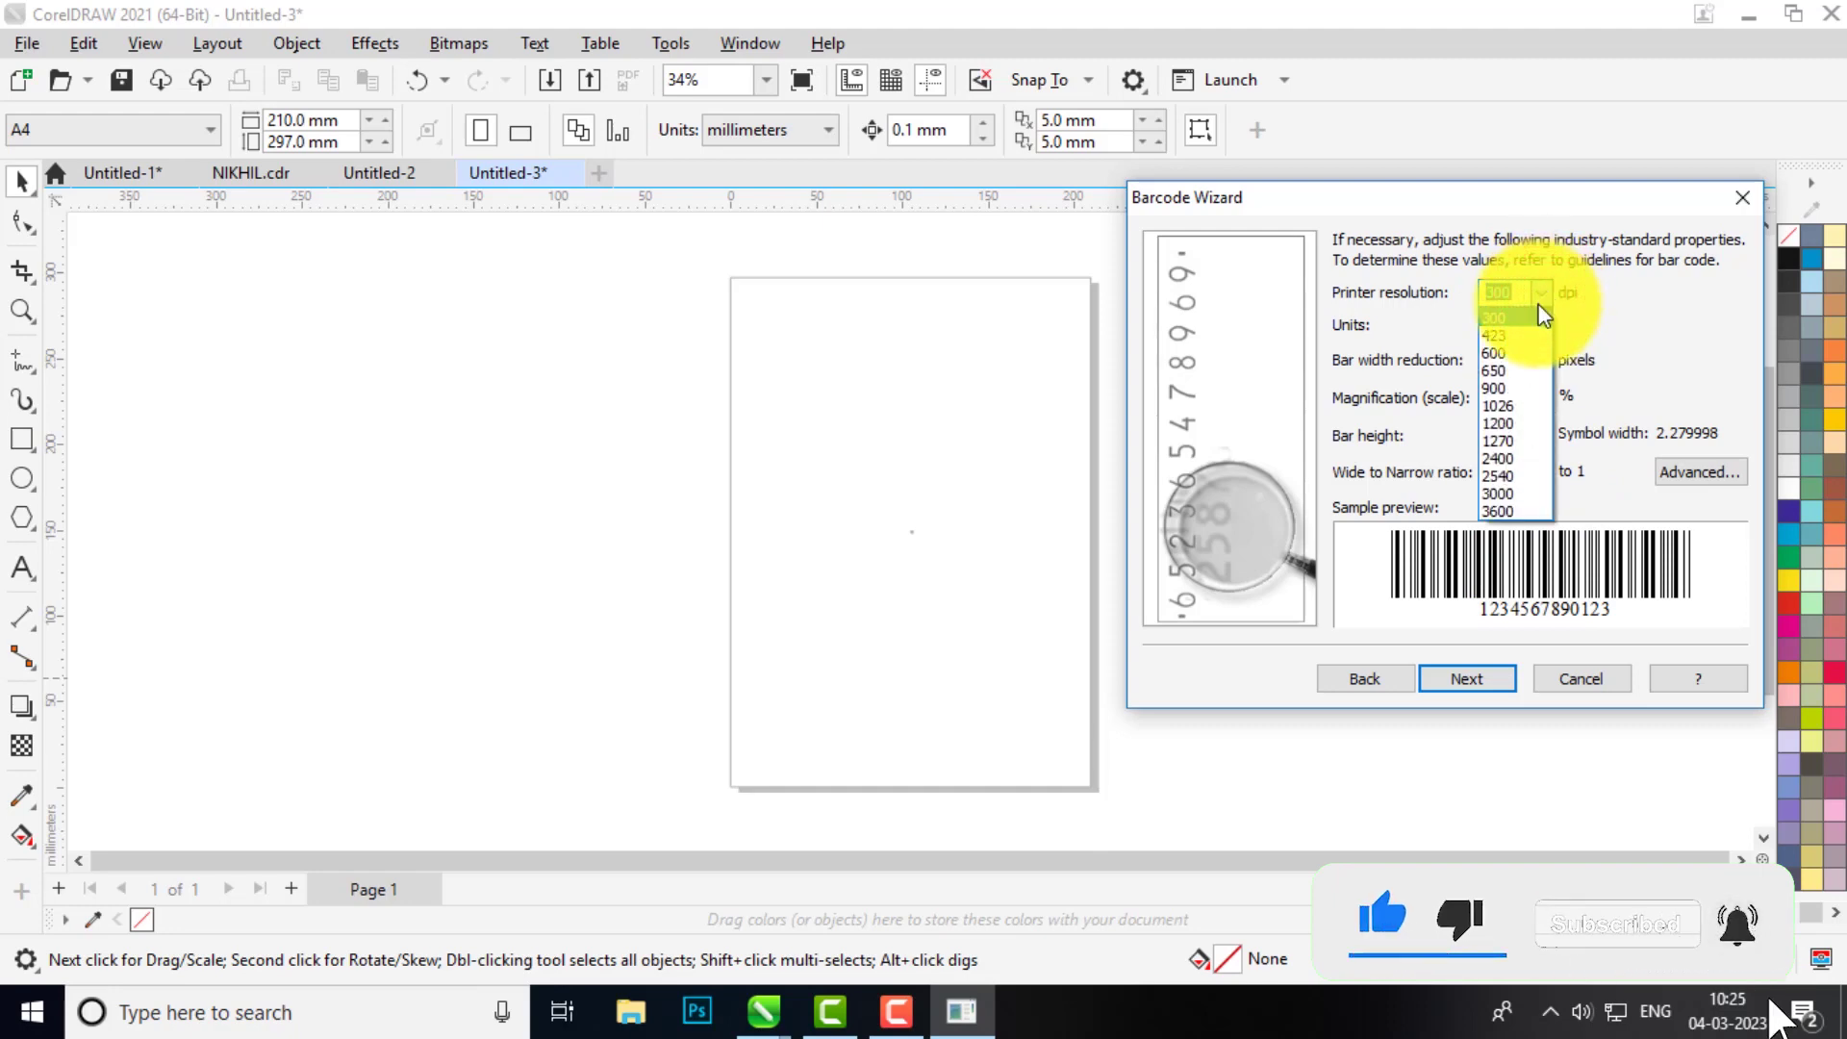
pyautogui.click(1500, 353)
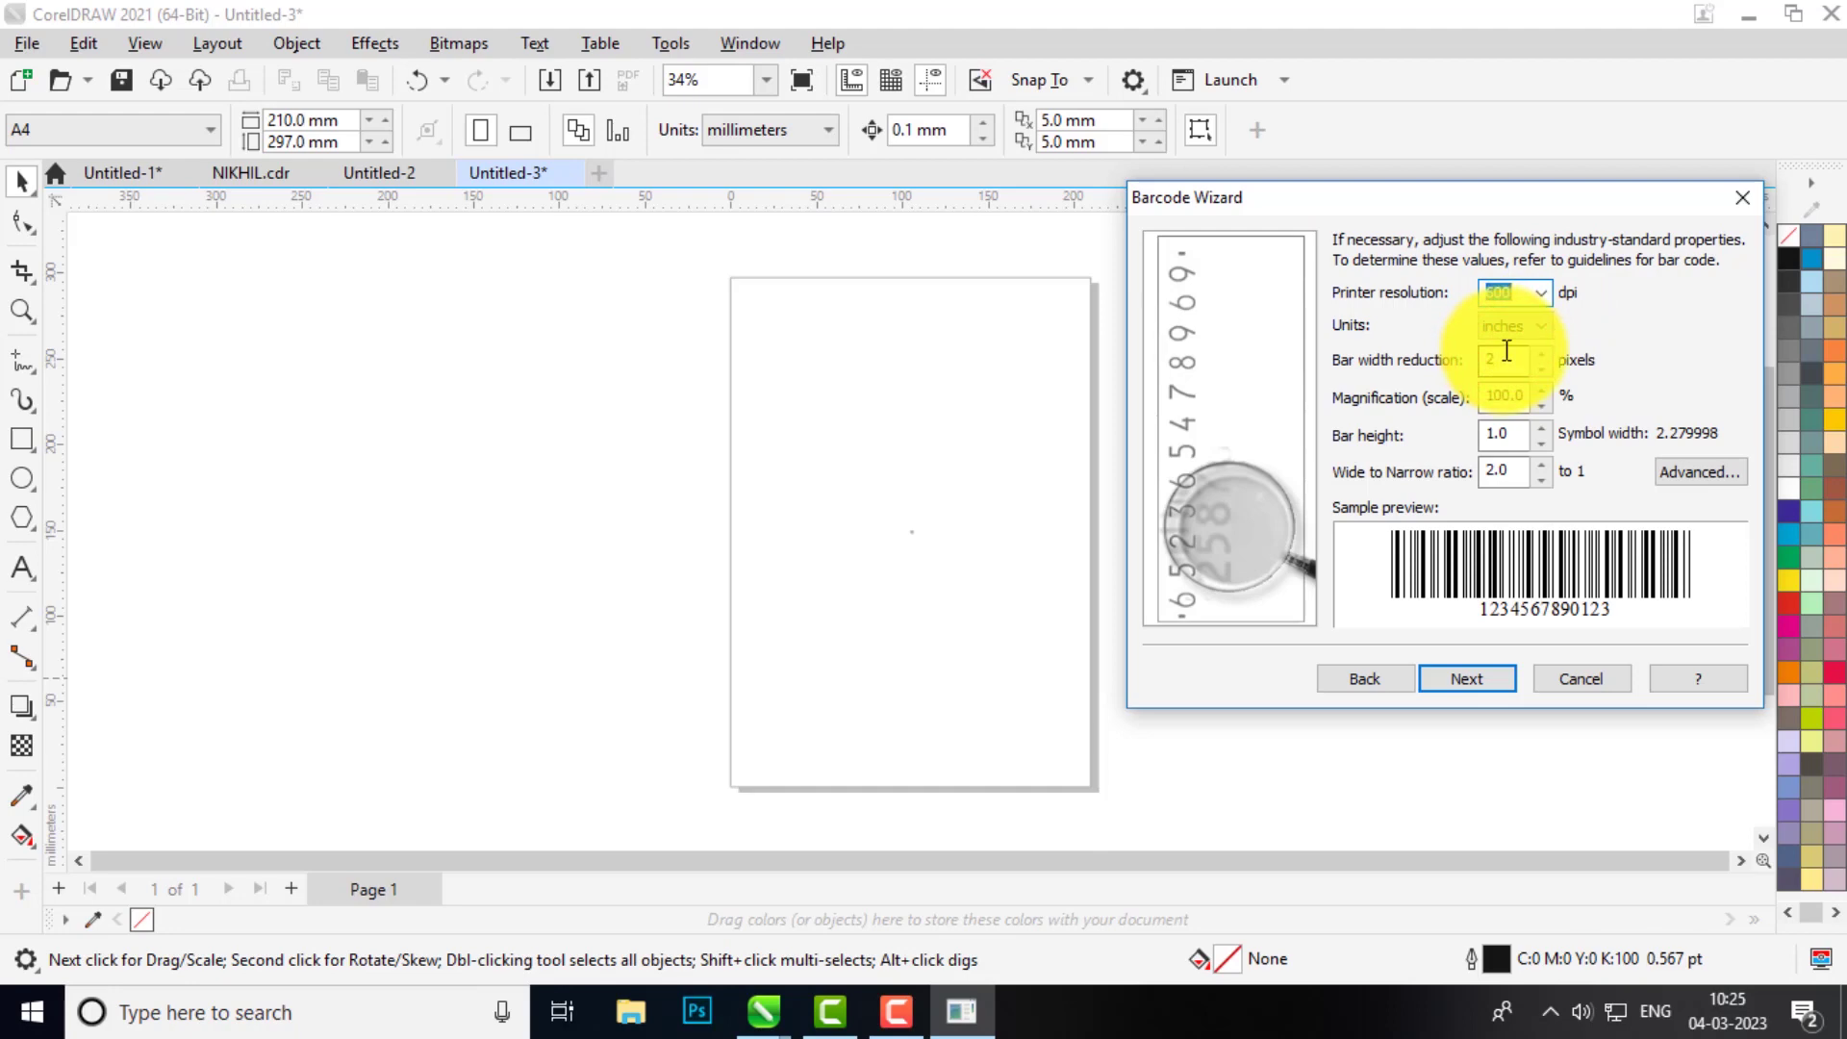
pyautogui.click(1537, 291)
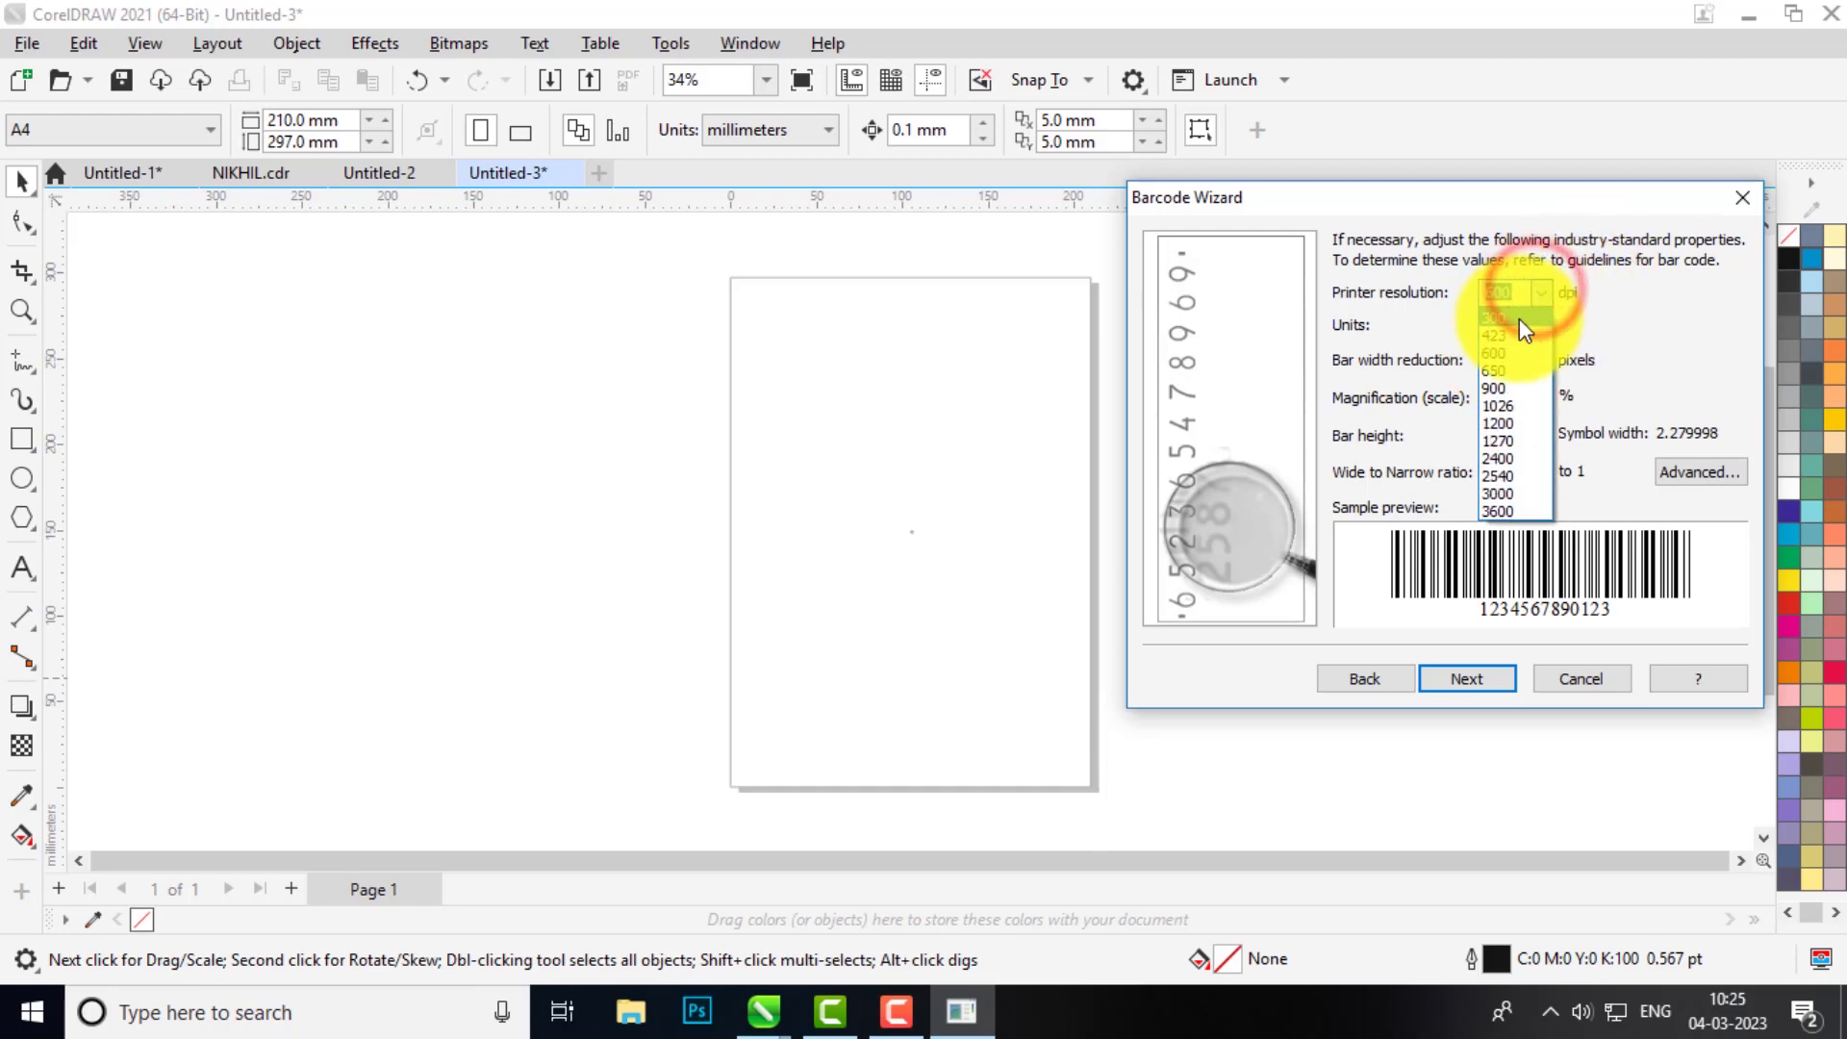
pyautogui.click(1520, 320)
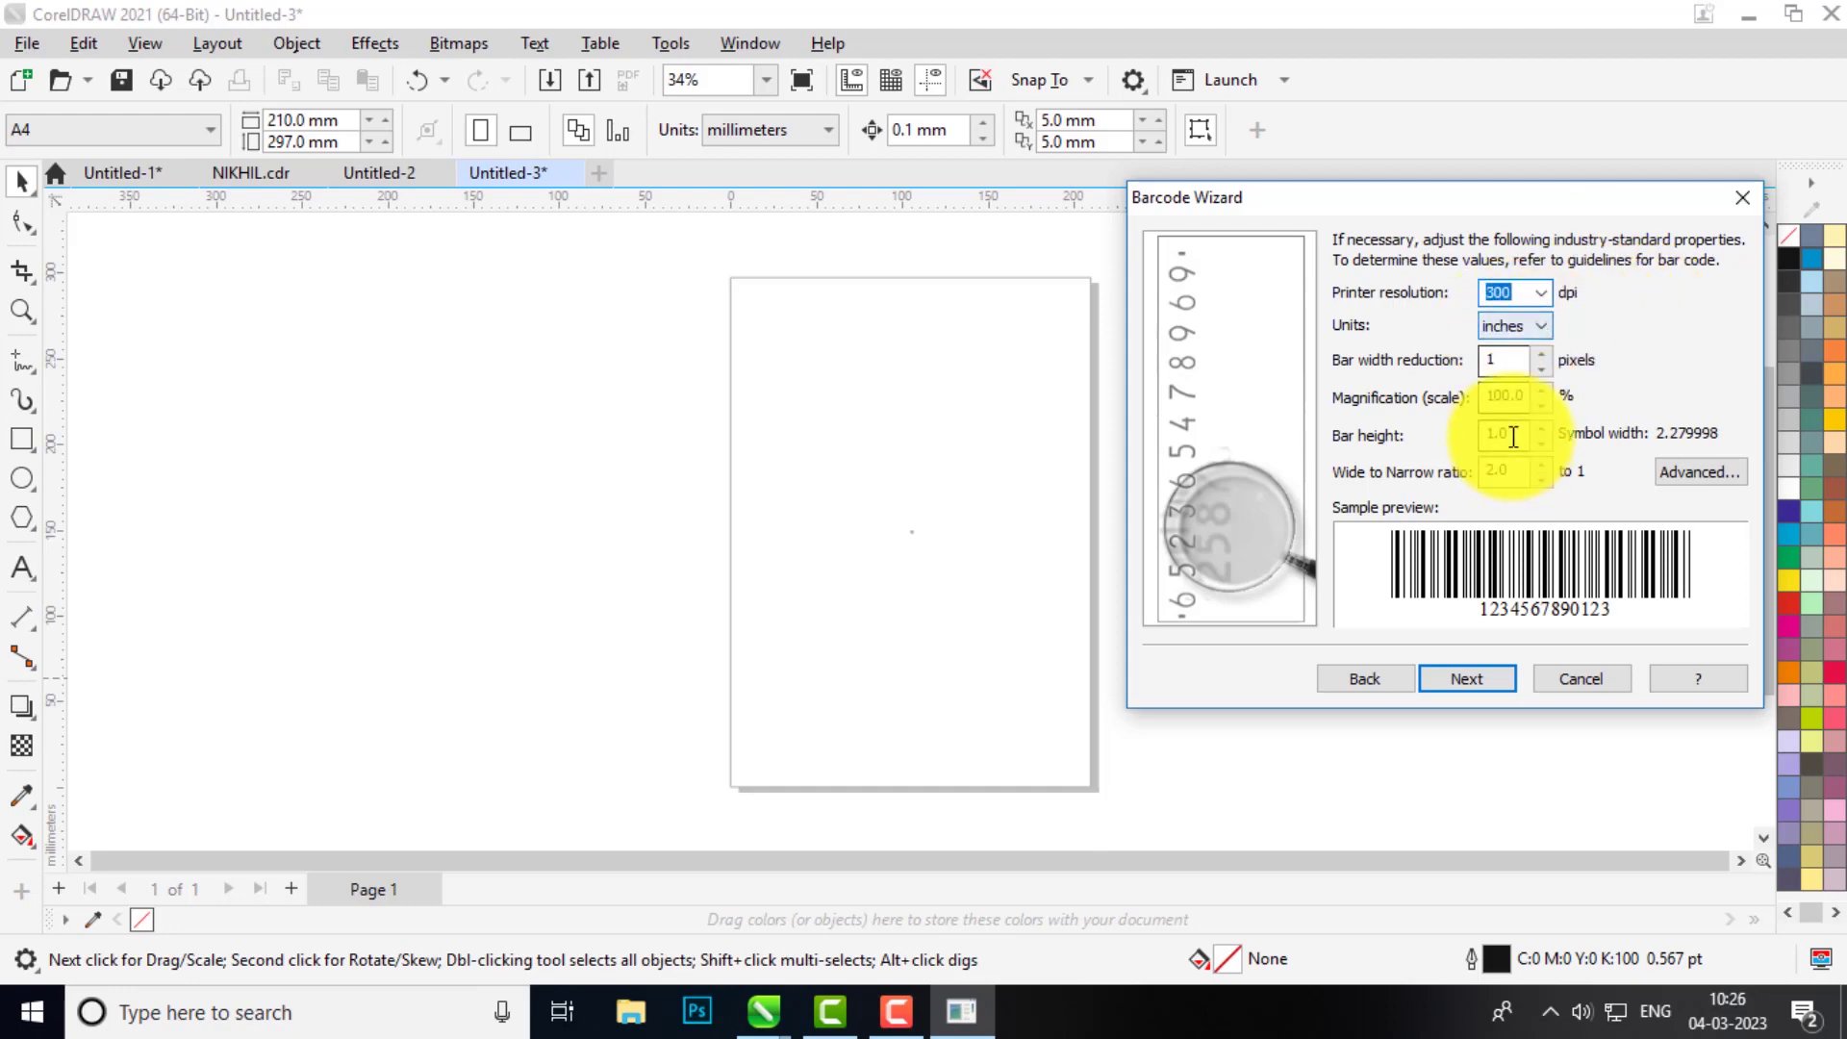
pyautogui.click(1527, 327)
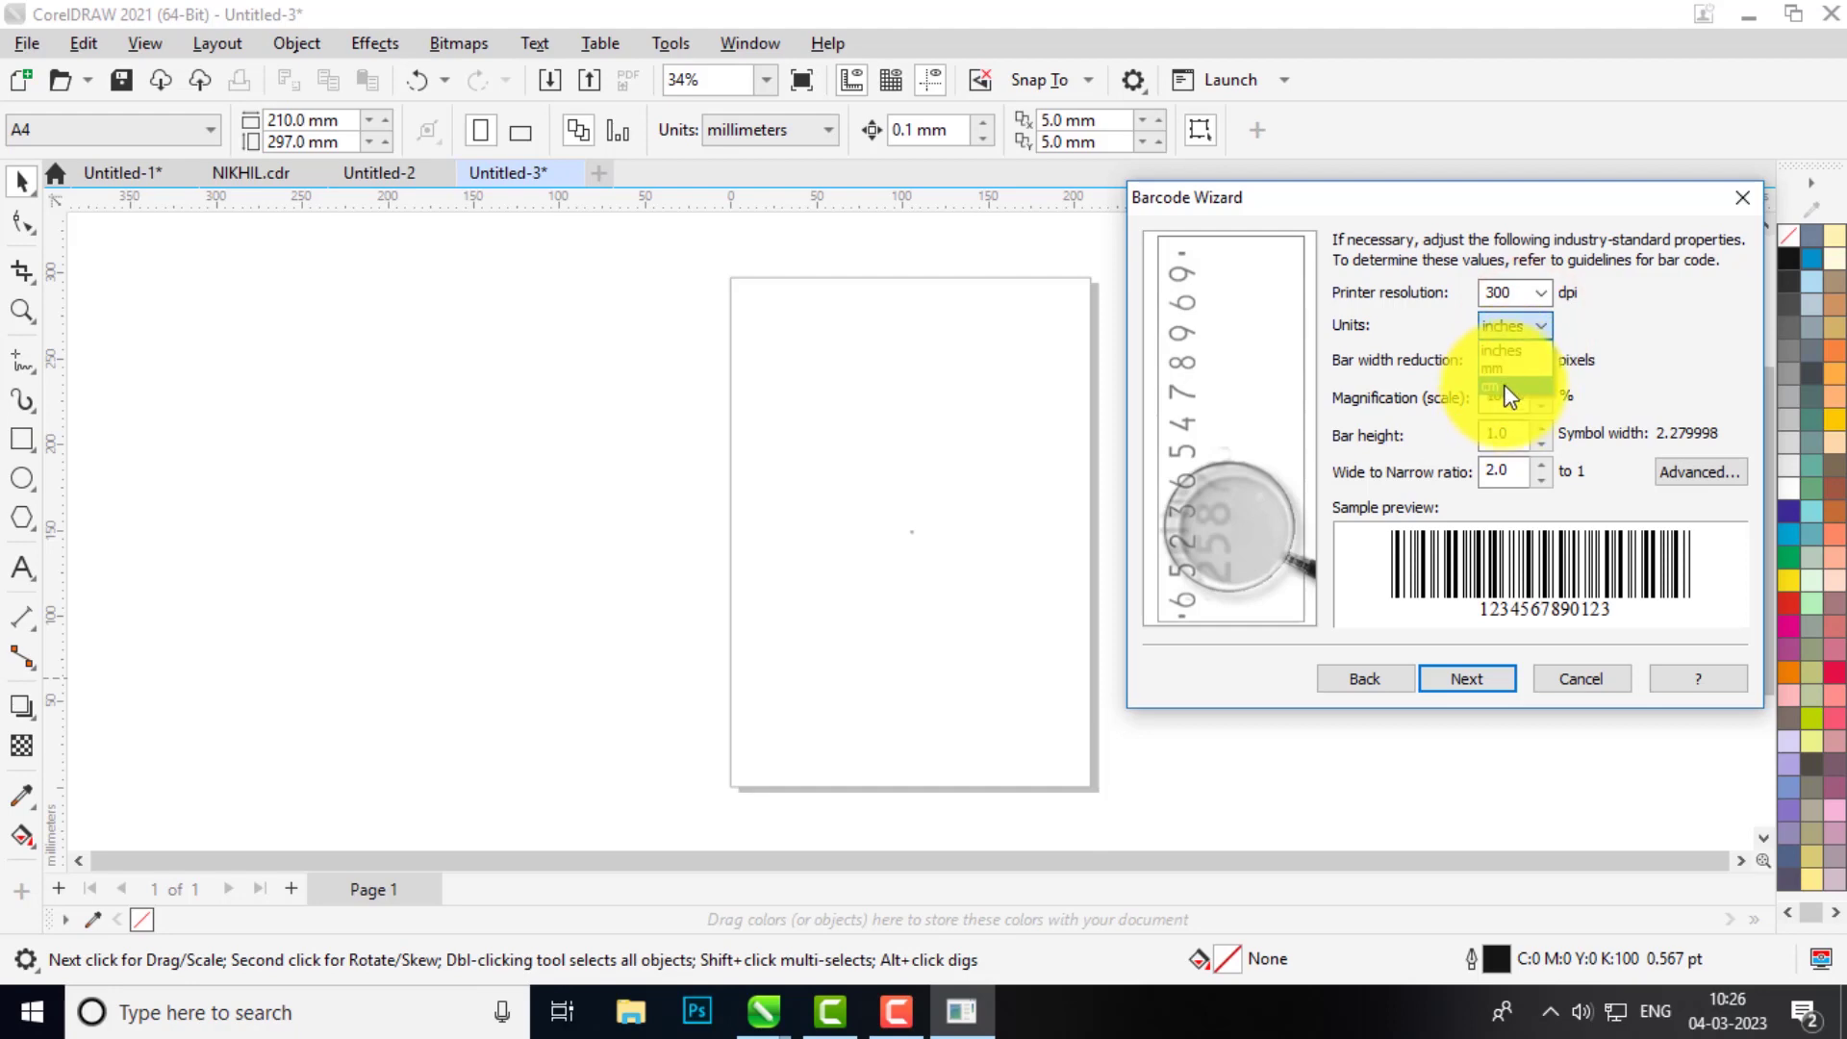
pyautogui.click(1509, 349)
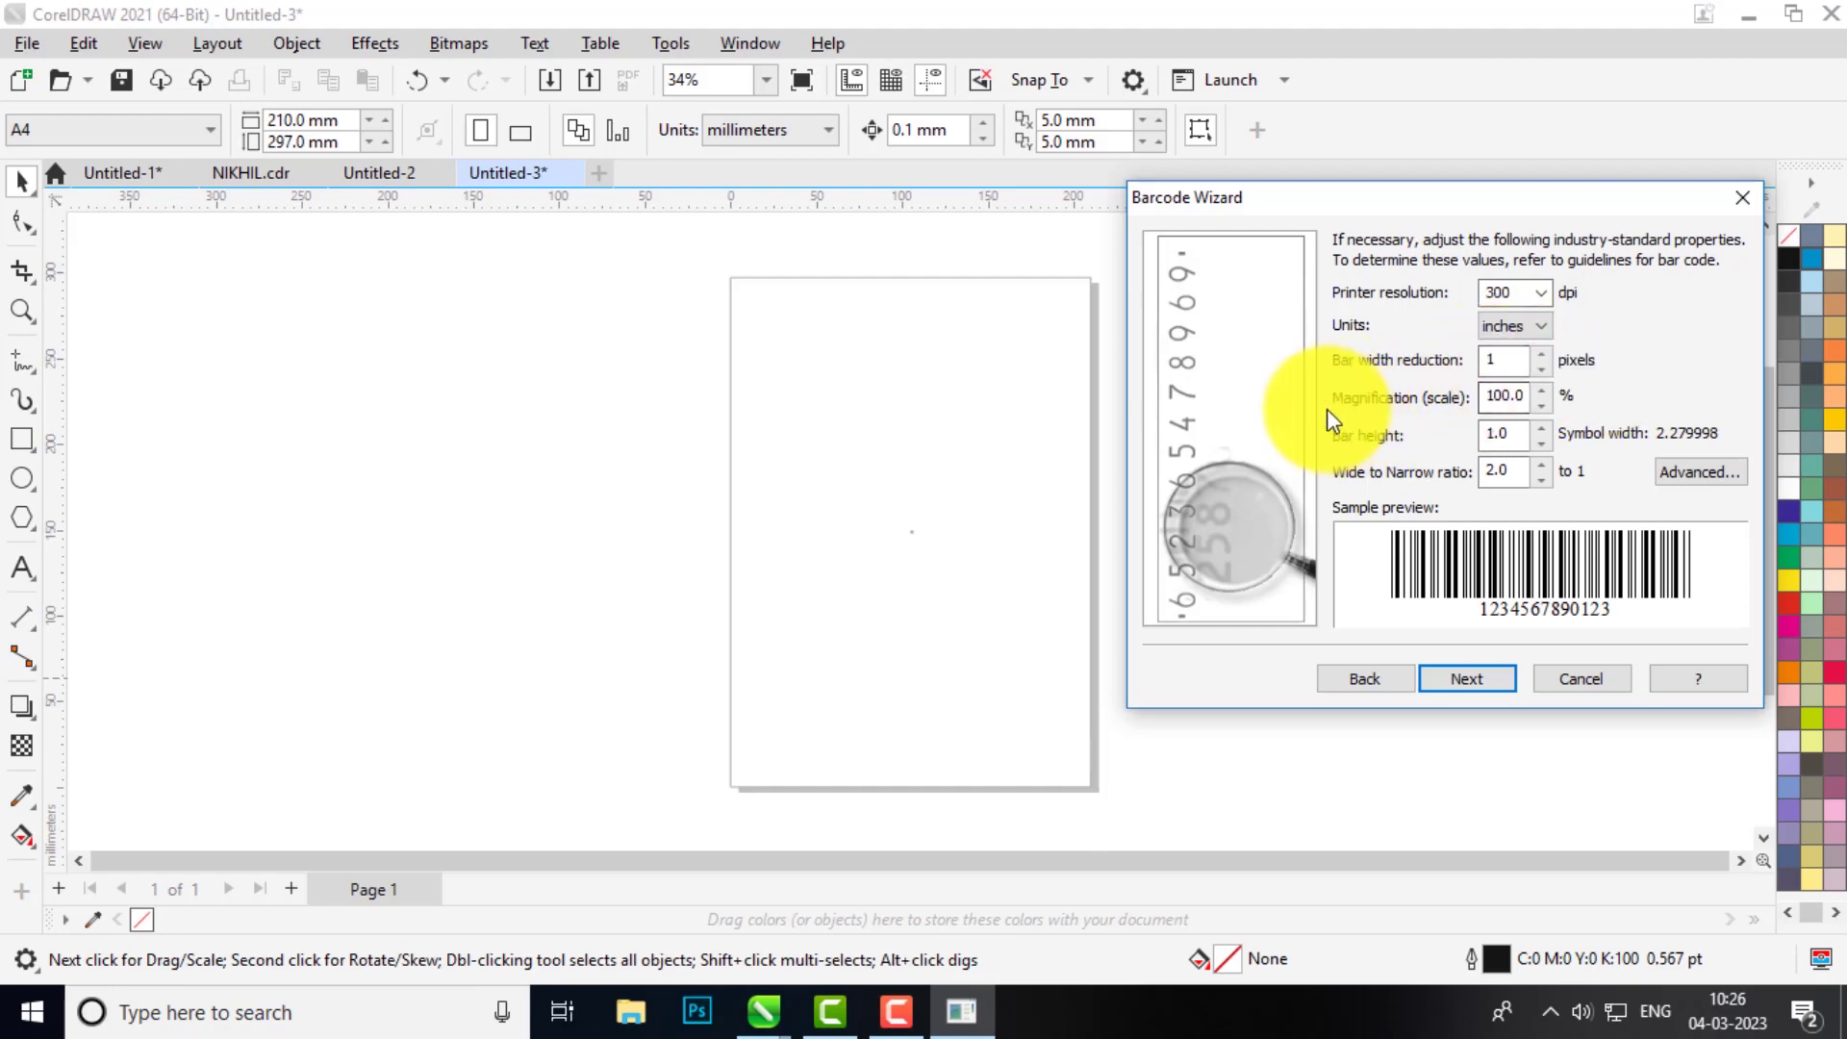
# Step: Set the bar height to 2.0 inches, keep the wide to narrow ratio at 2.0 and continue to the text properties
pyautogui.click(1506, 439)
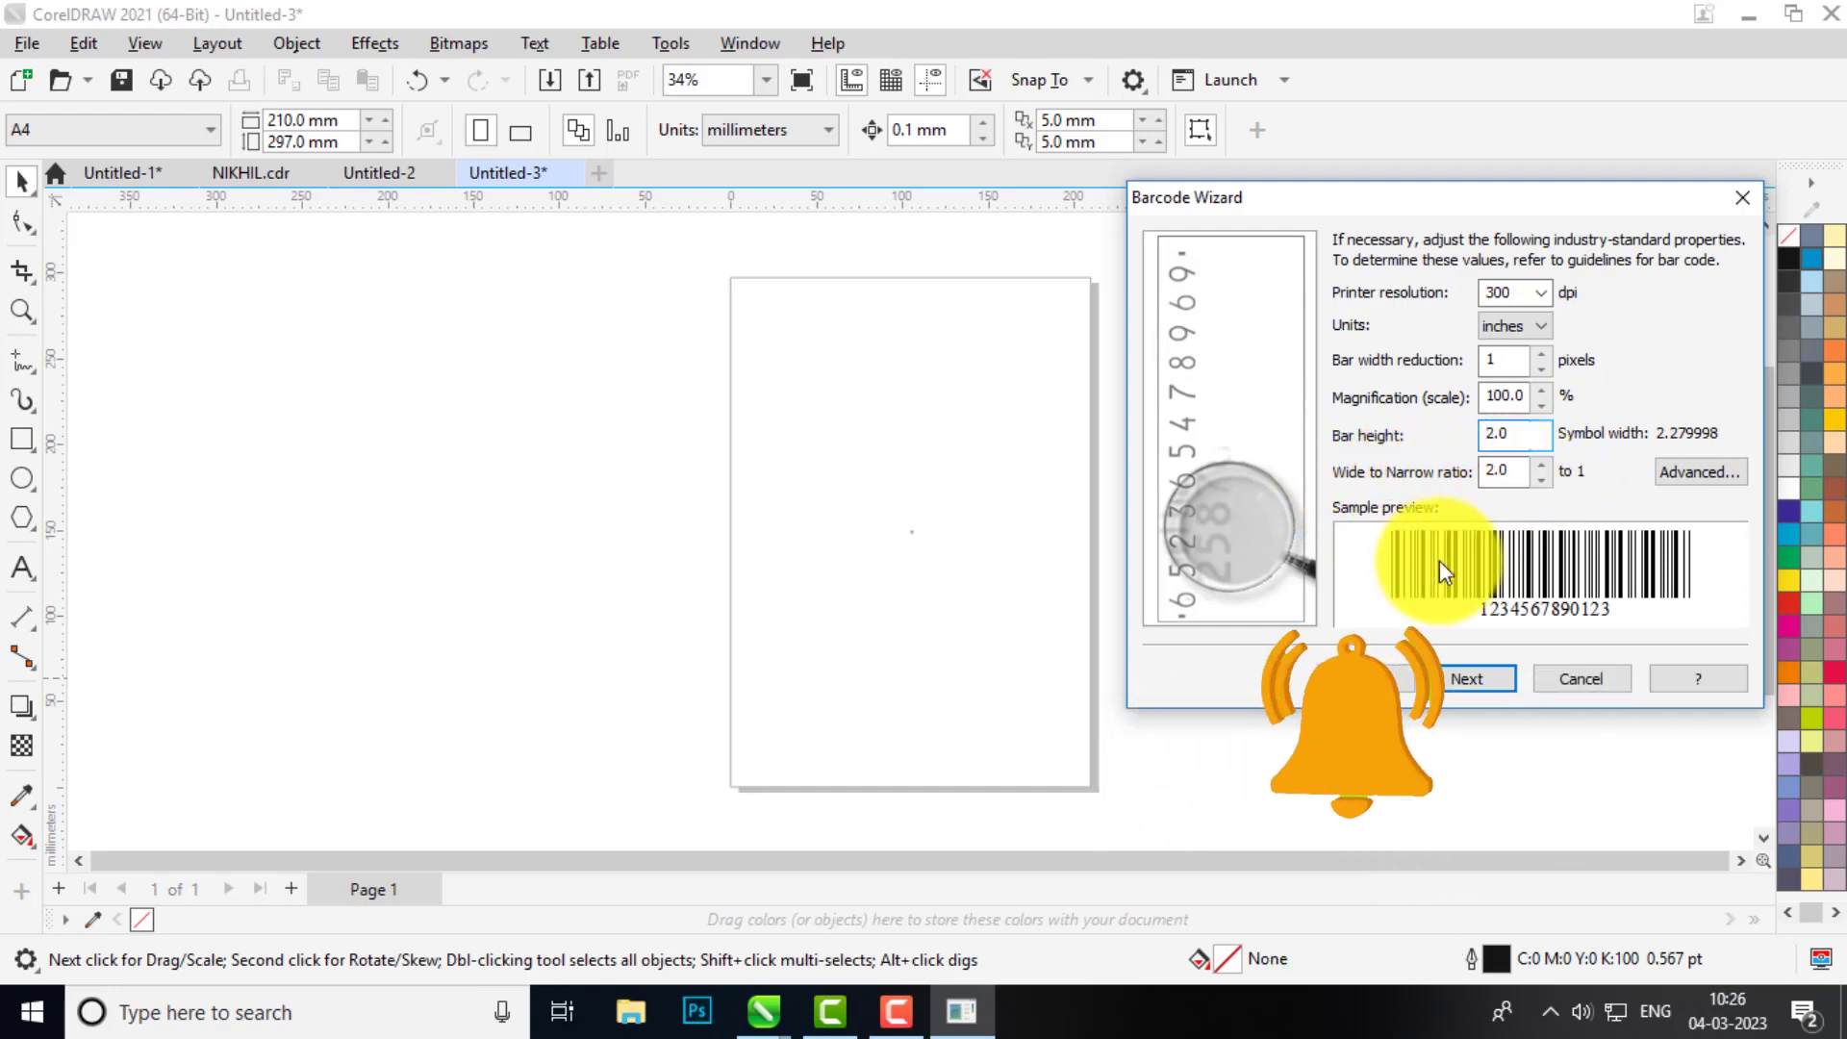
pyautogui.click(1544, 484)
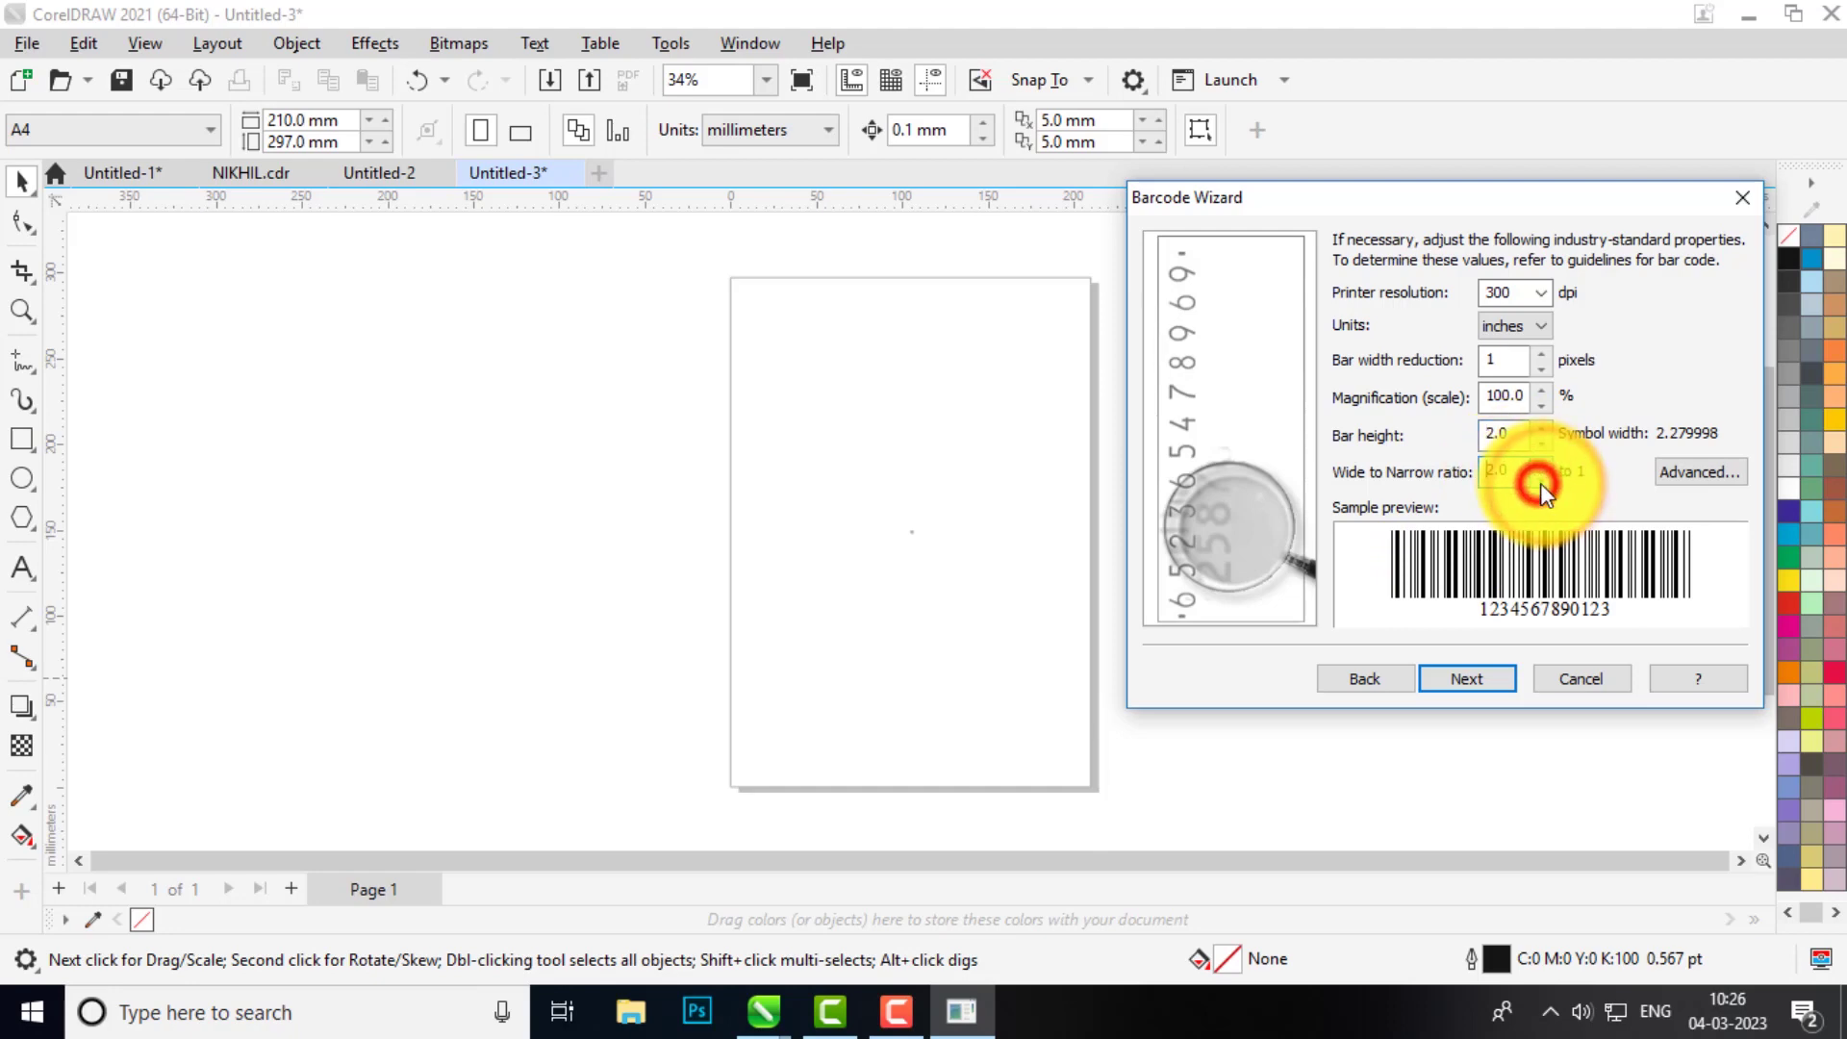
pyautogui.click(1517, 475)
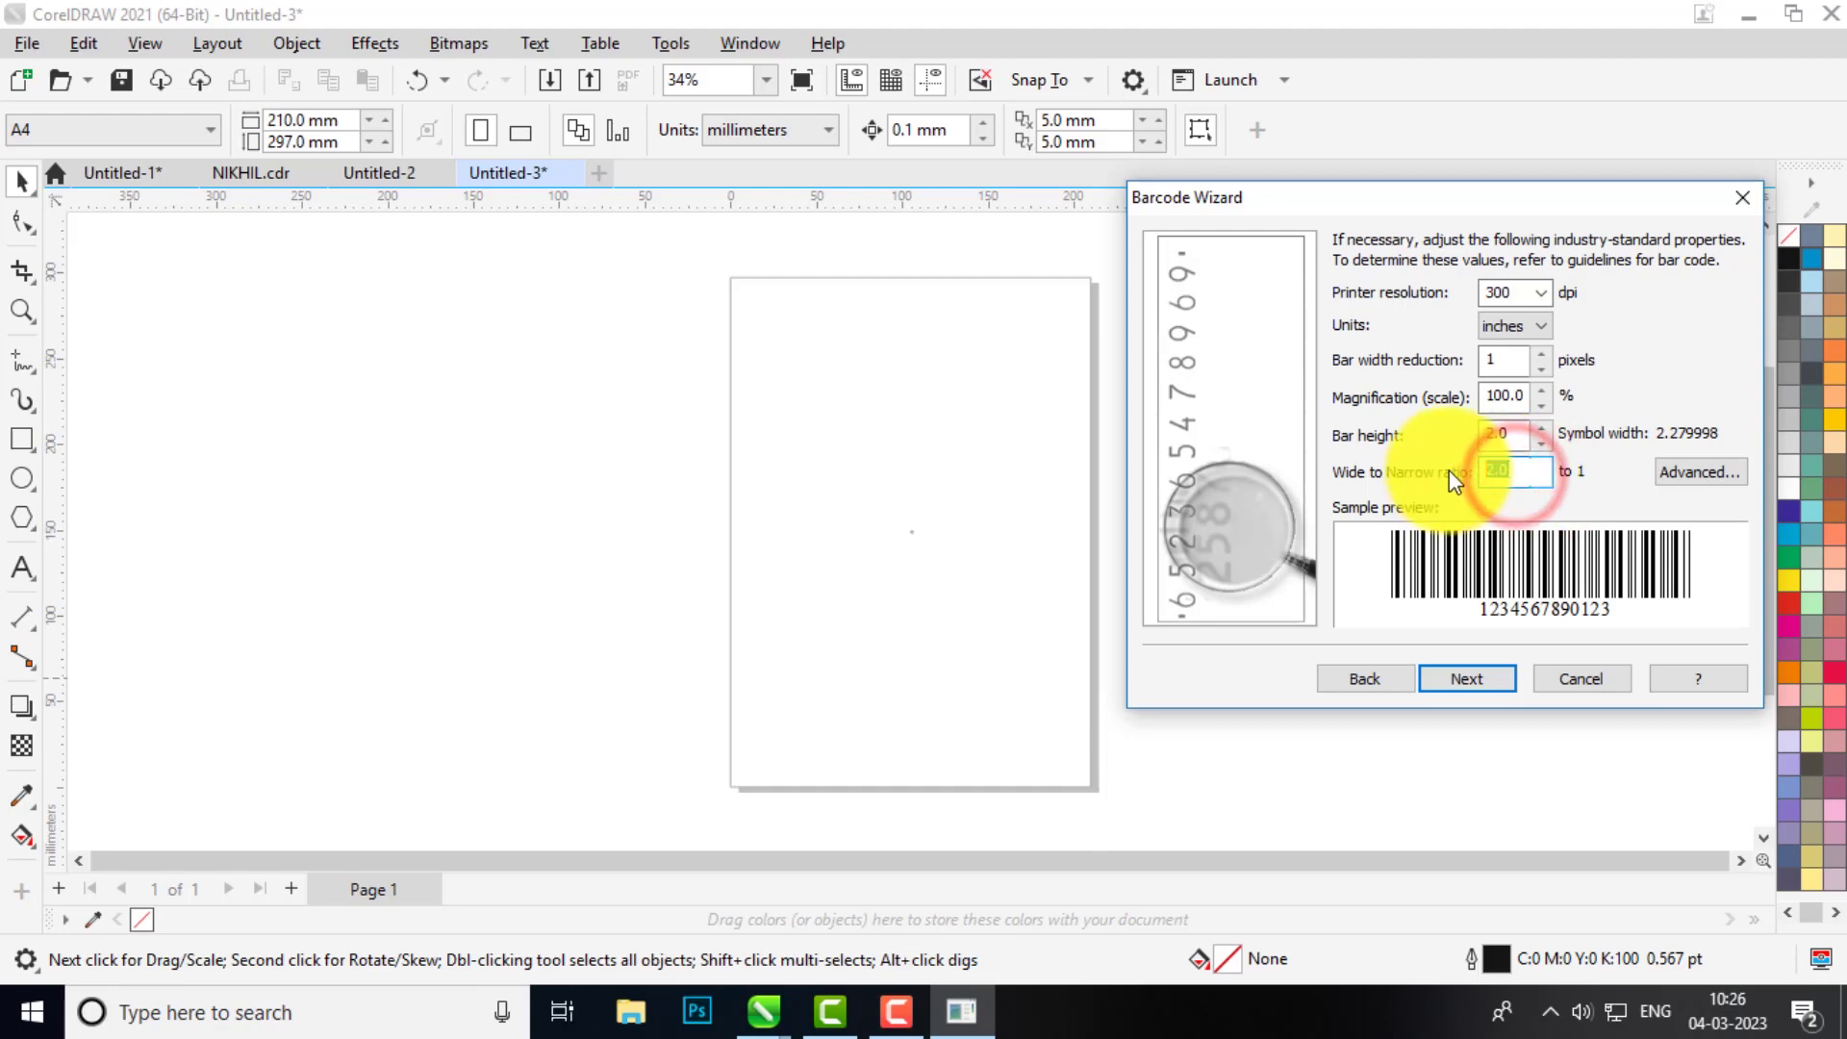
pyautogui.click(1515, 432)
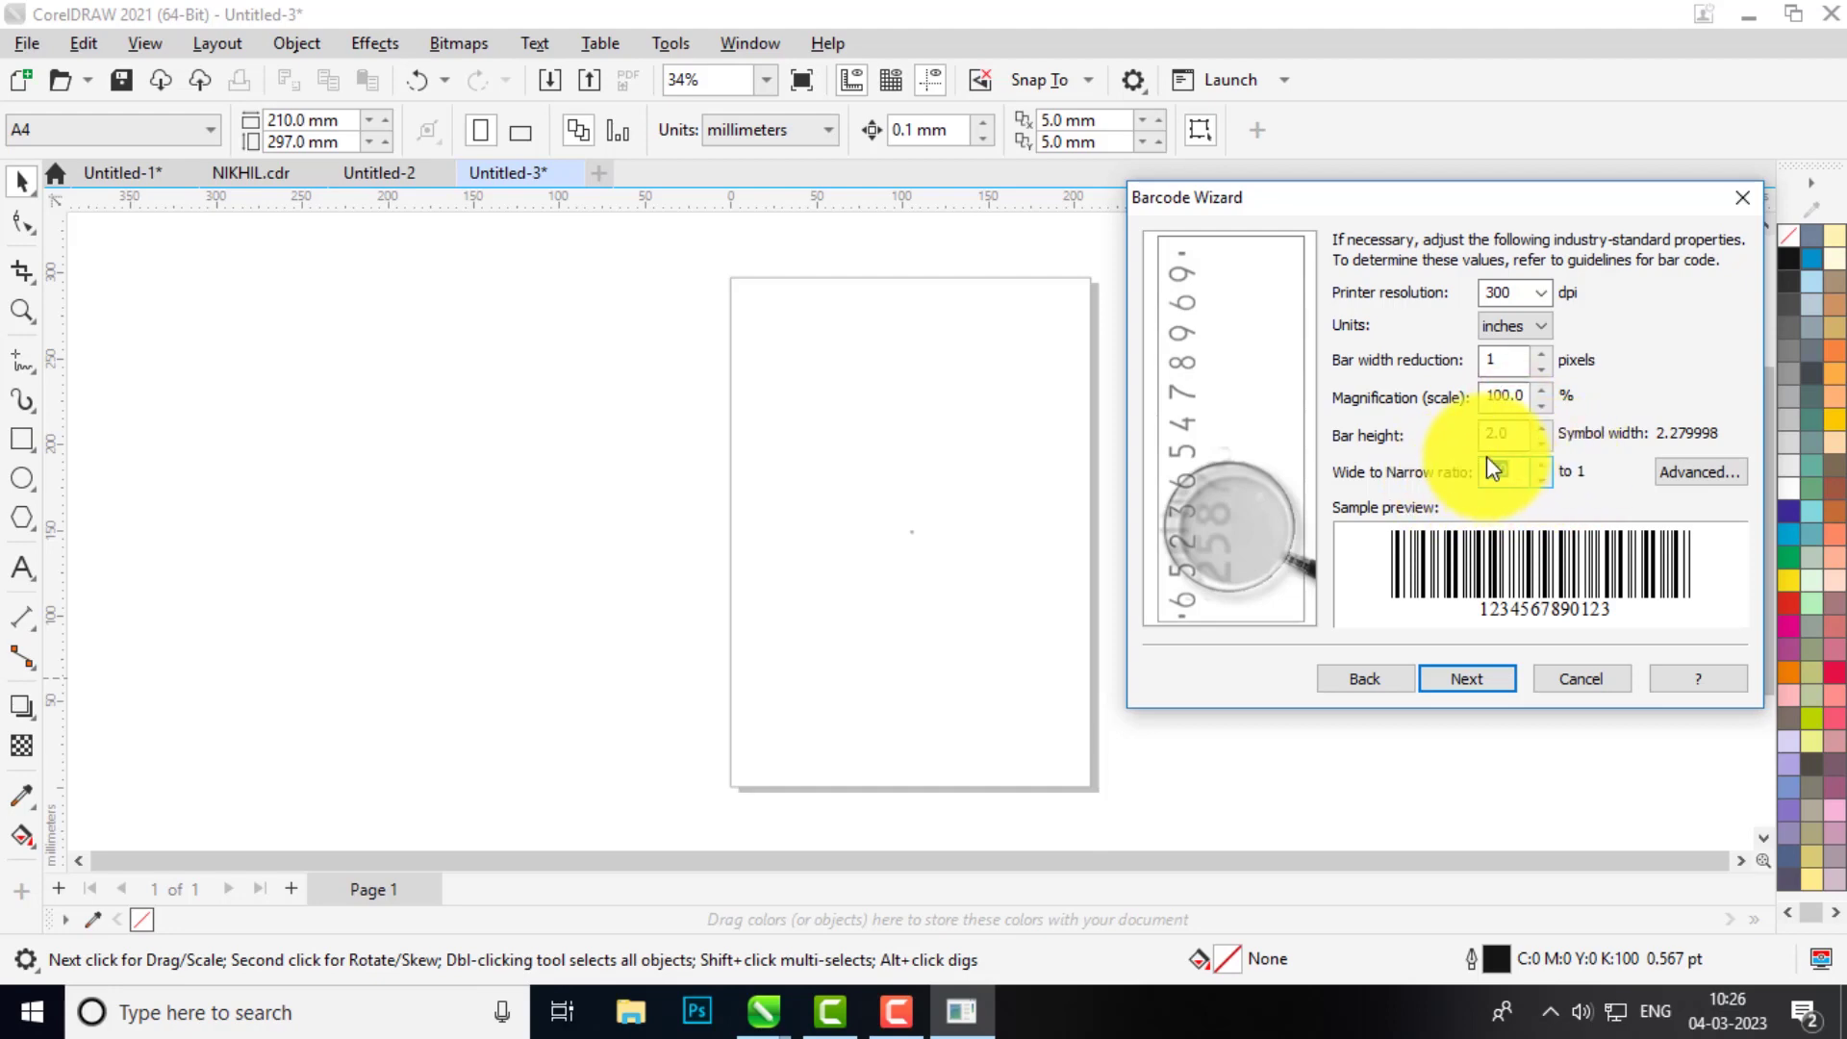
pyautogui.click(1458, 679)
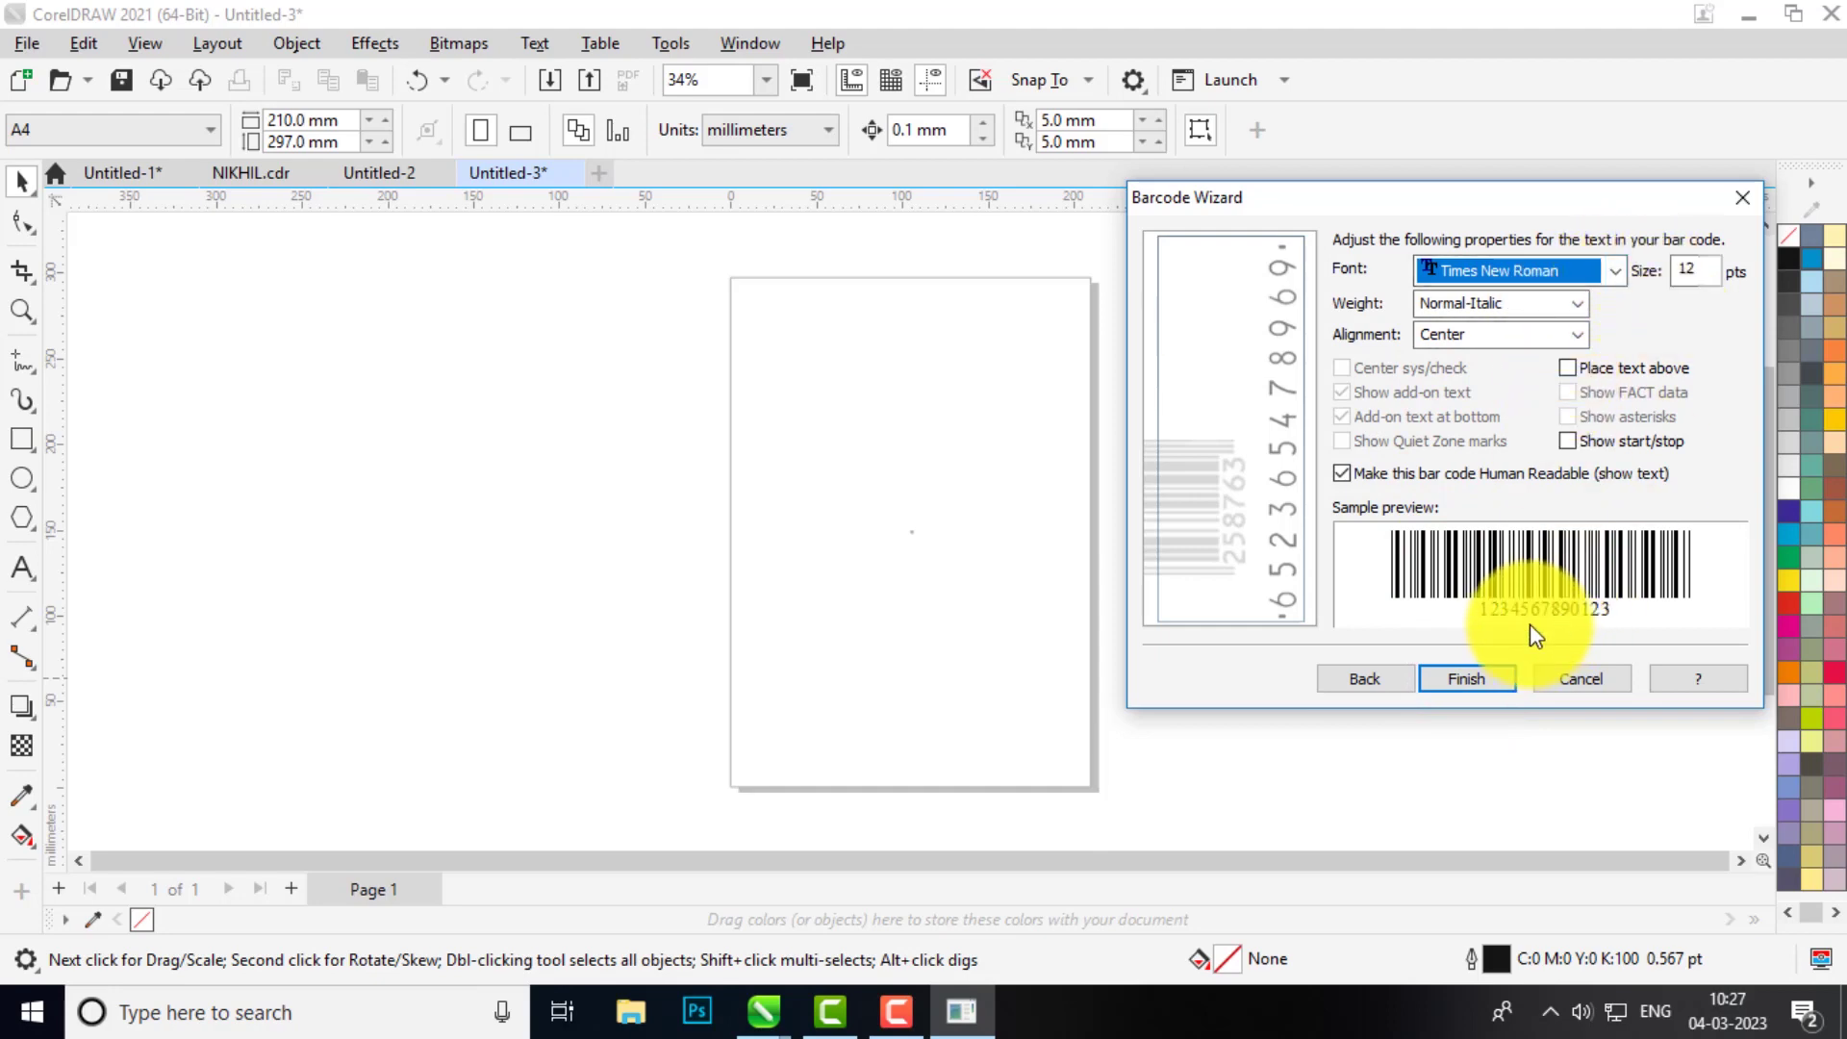
# Step: Format the barcode text as 13 pt Bold with Left alignment and finish creating the barcode
pyautogui.click(1699, 265)
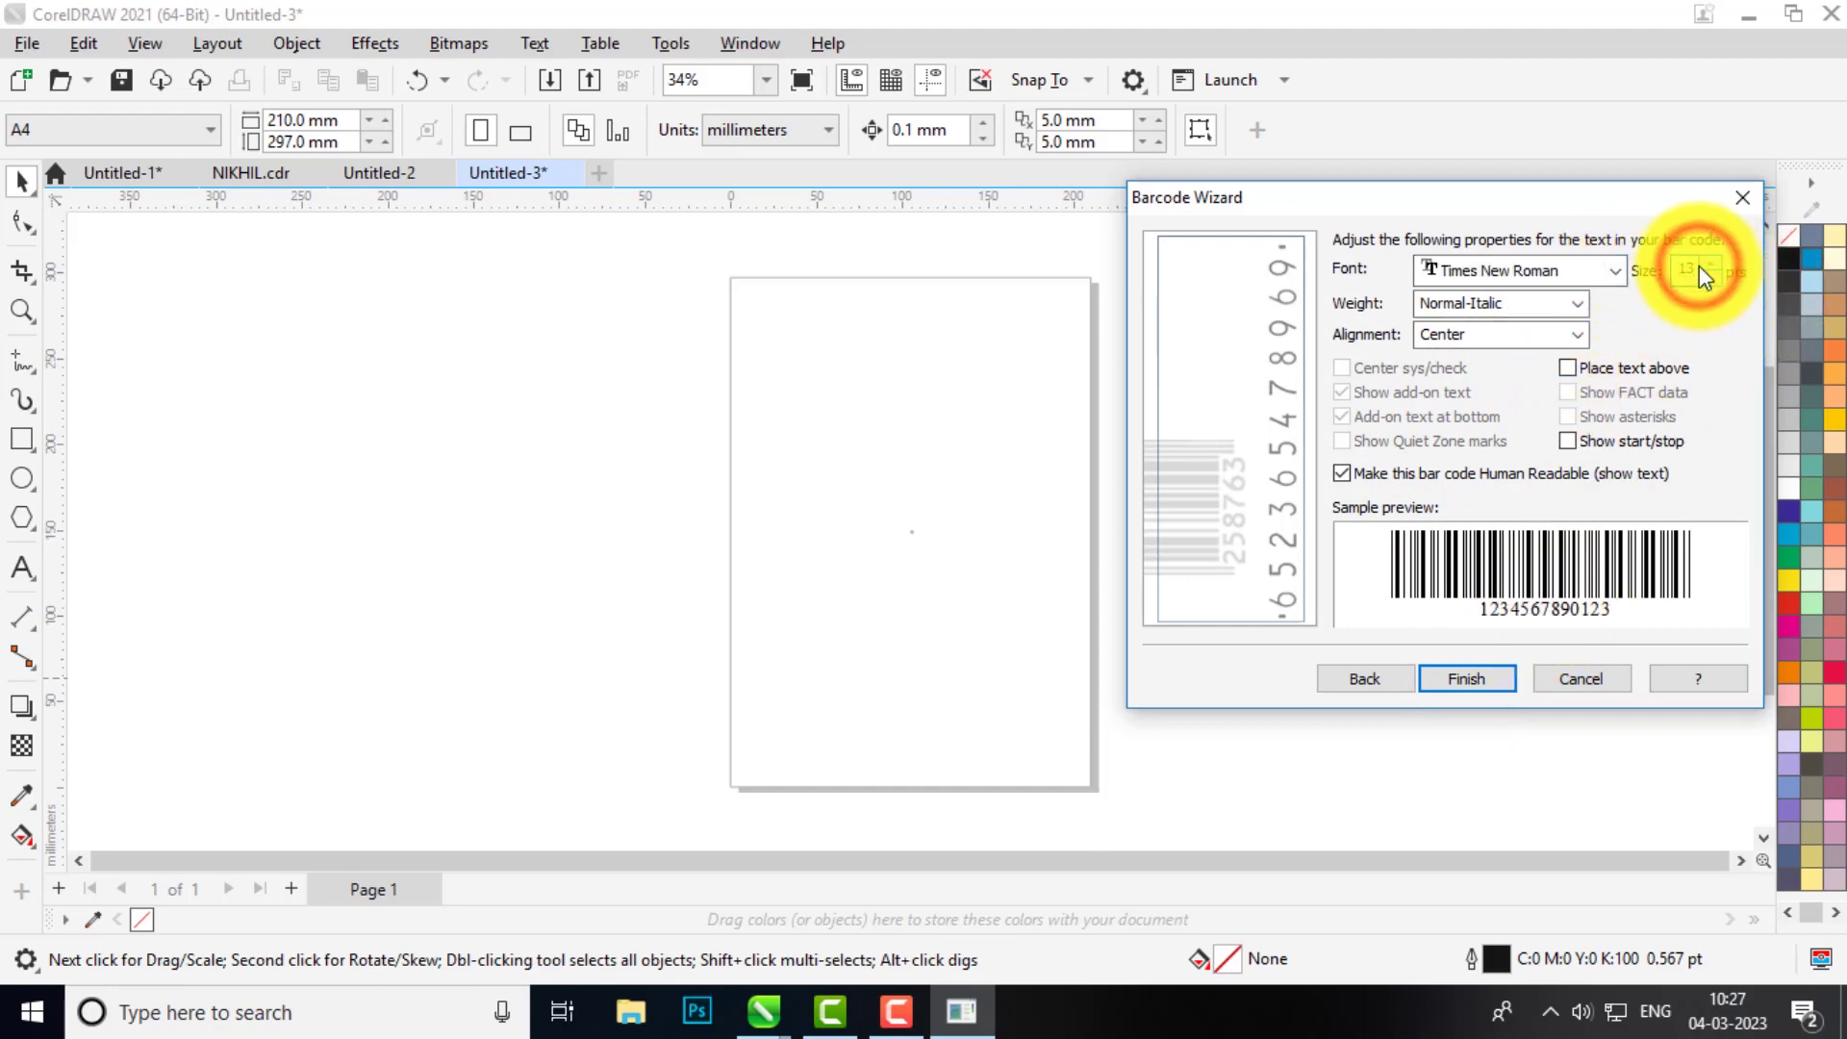
pyautogui.click(1580, 306)
pyautogui.click(1461, 362)
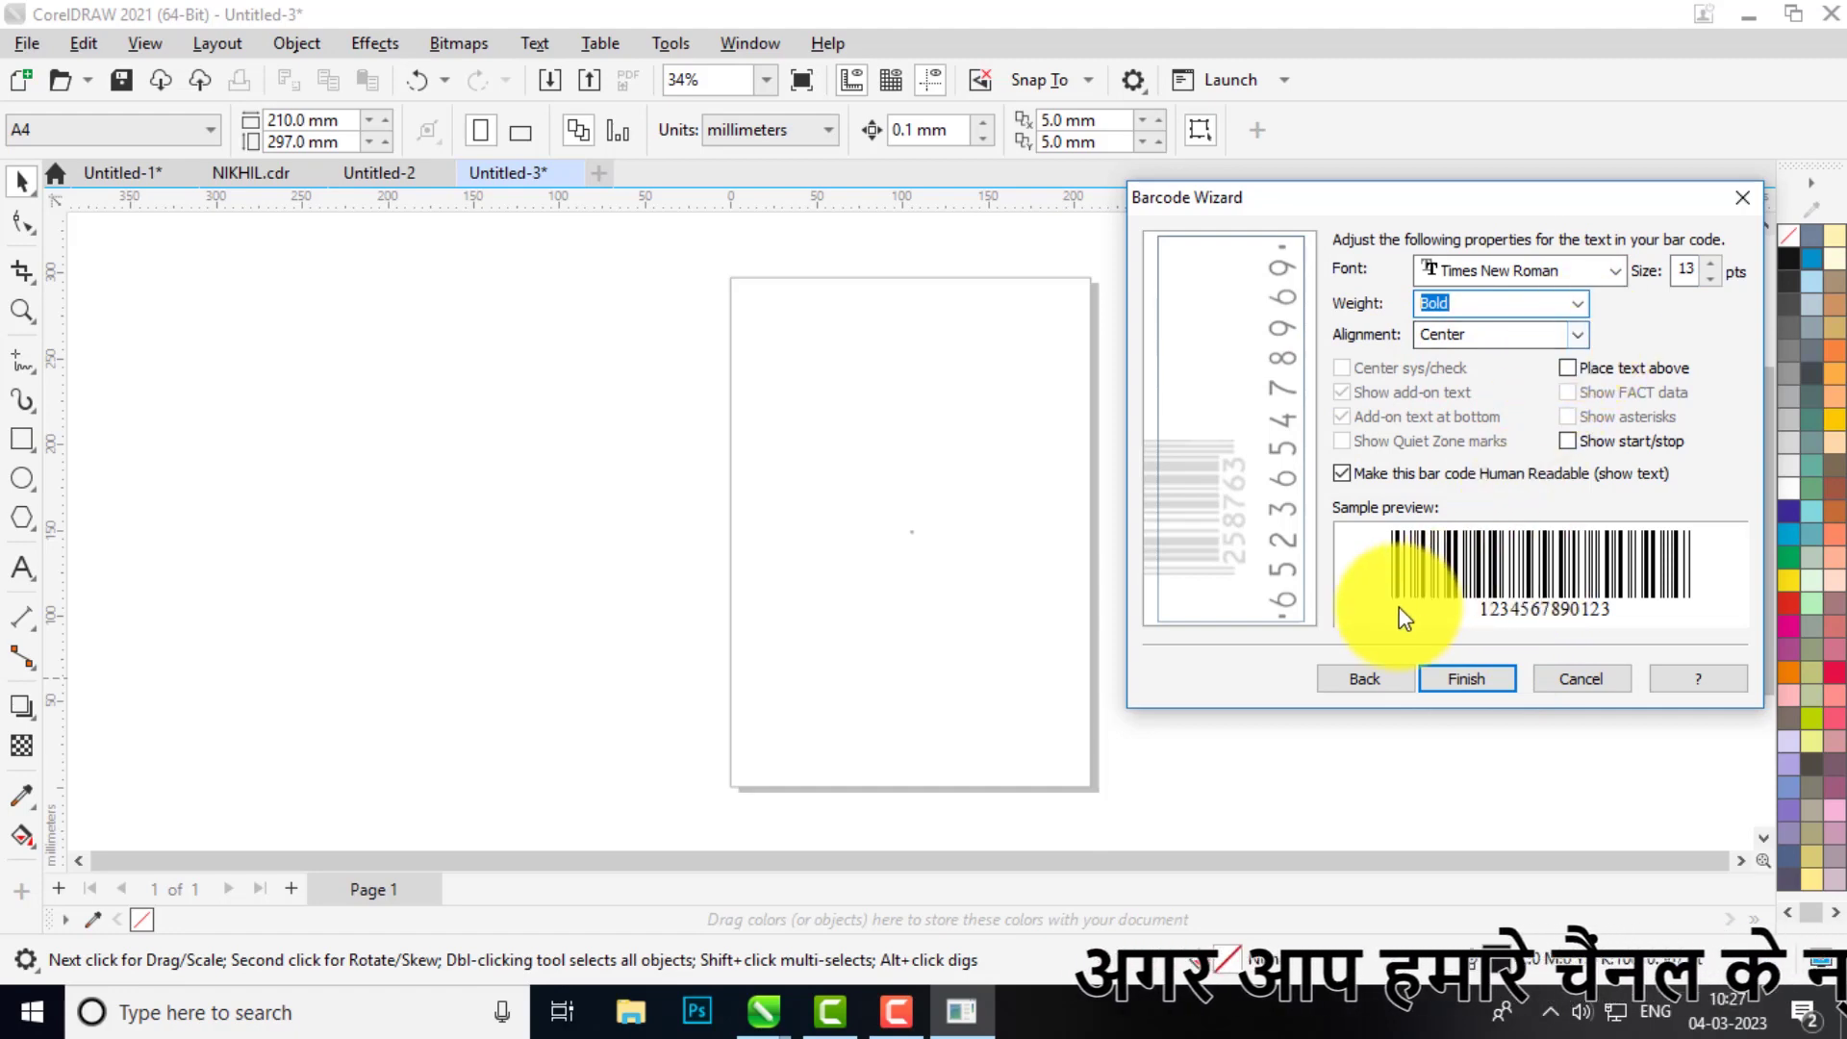
pyautogui.click(1577, 335)
pyautogui.click(1495, 355)
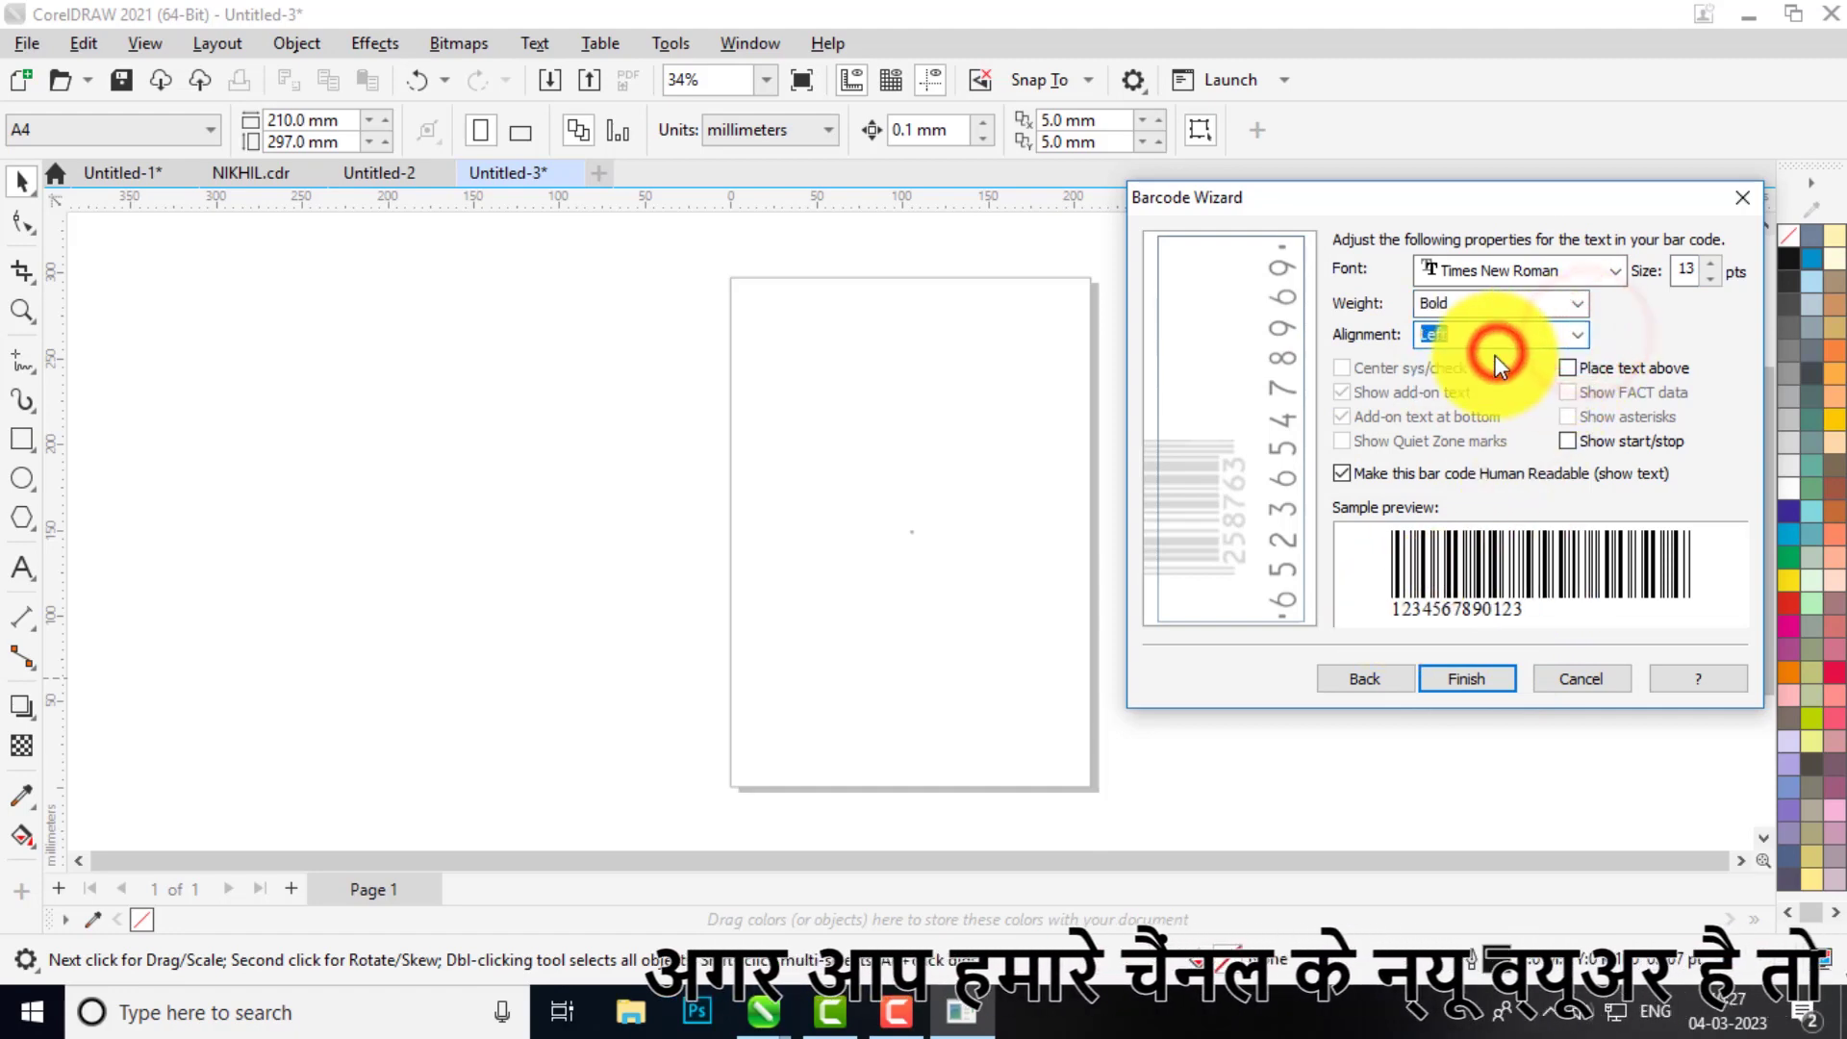
pyautogui.click(1463, 681)
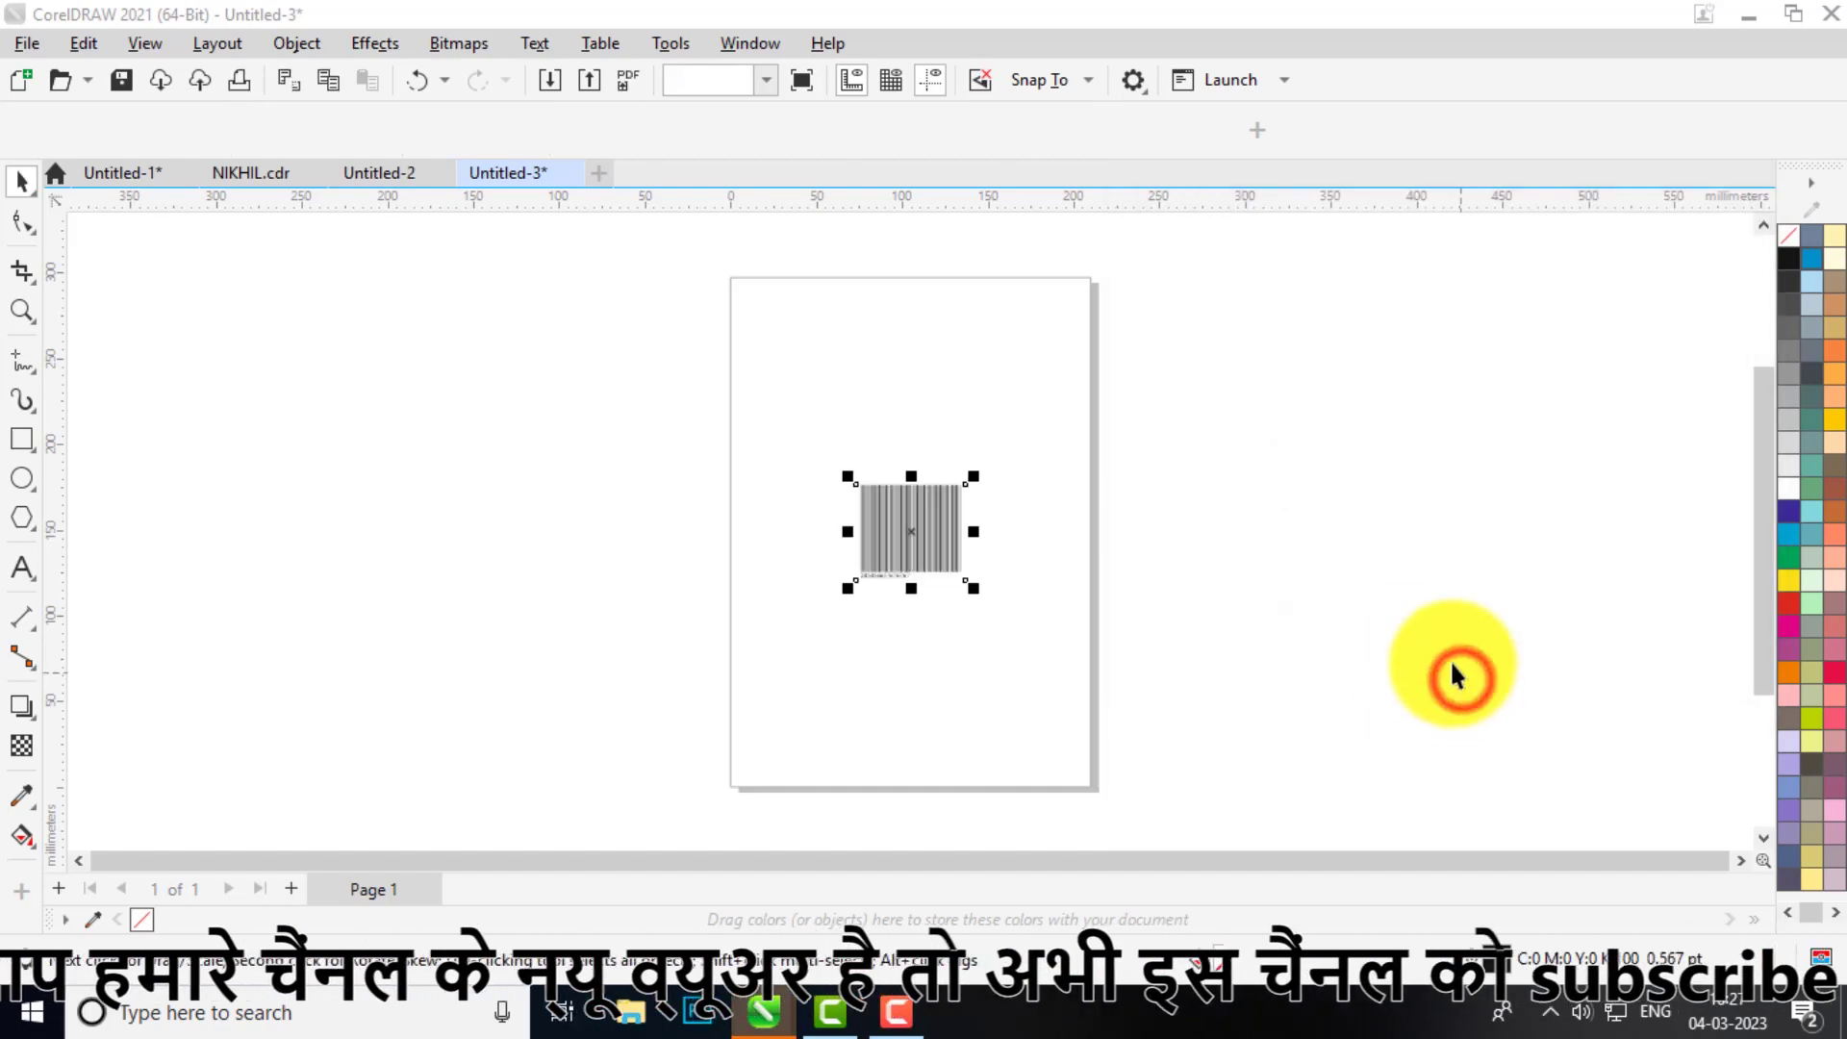
# Step: Move the barcode toward the page's right edge, centred at about X 171 mm, Y 143 mm
pyautogui.scroll(5, 916, 573)
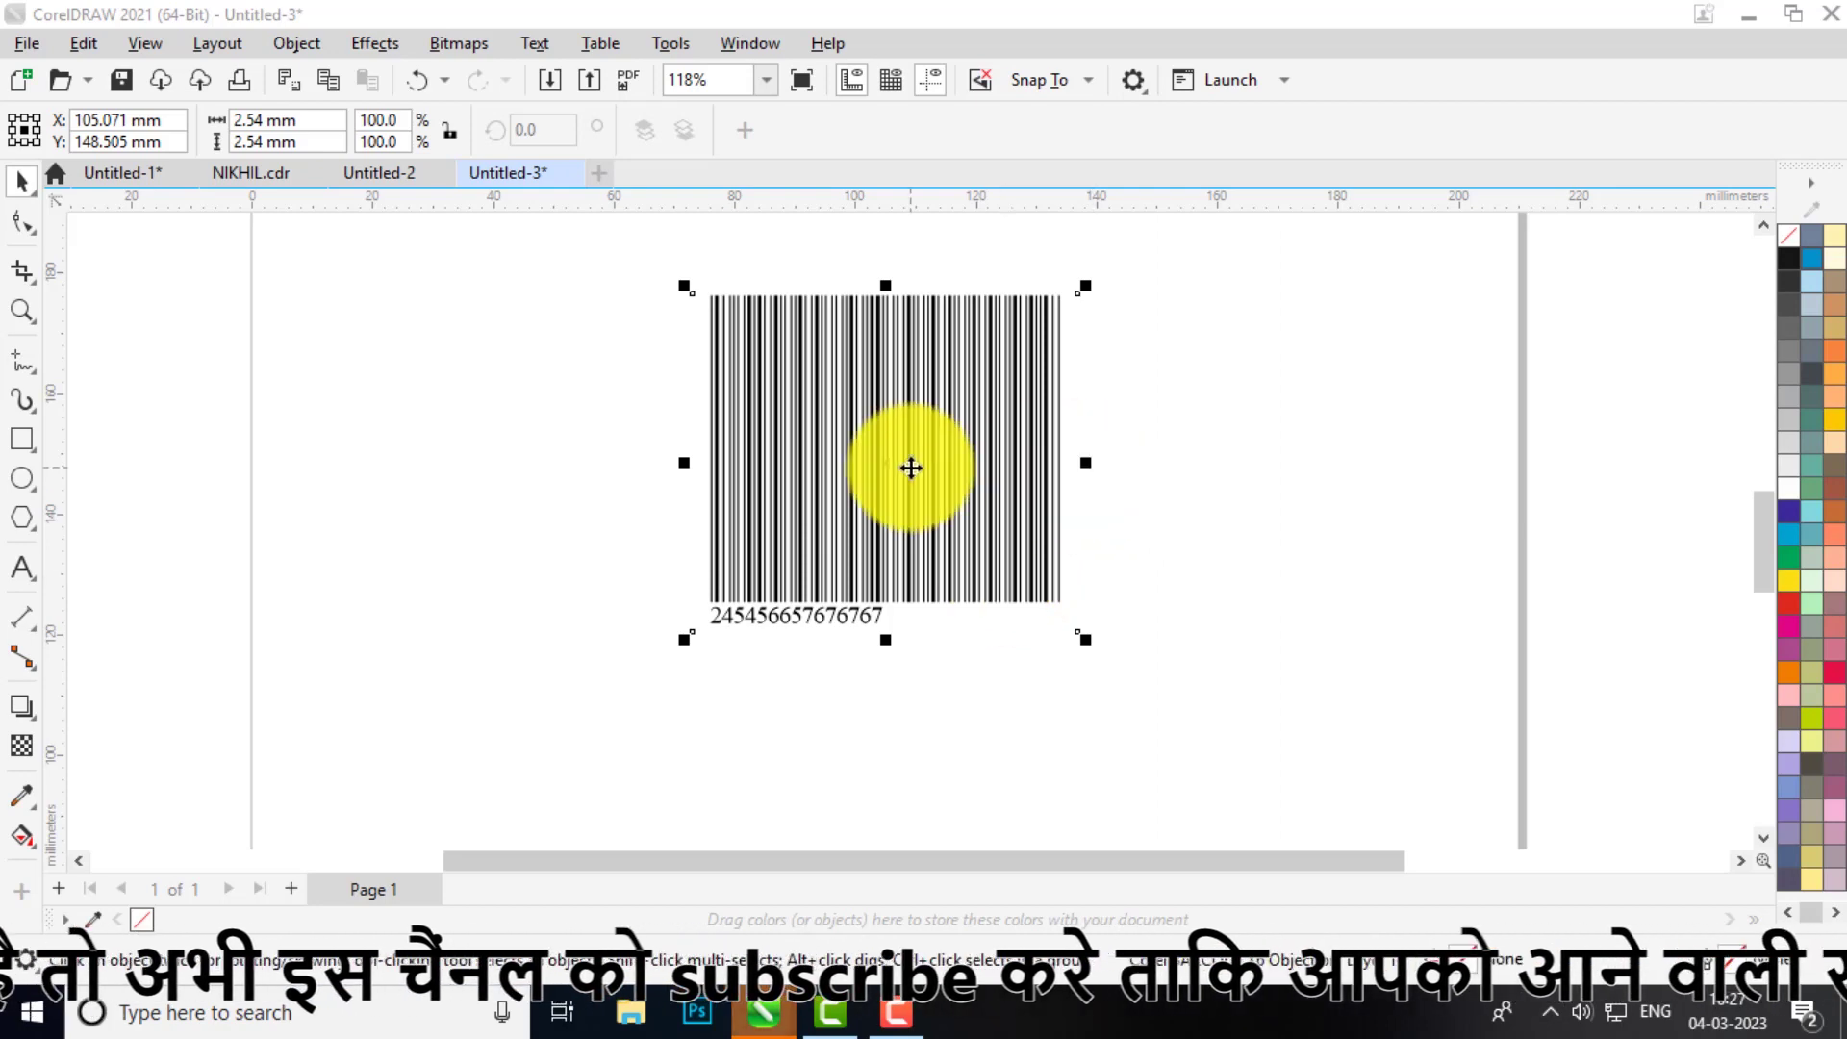
pyautogui.moveTo(919, 468); pyautogui.dragTo(1319, 507)
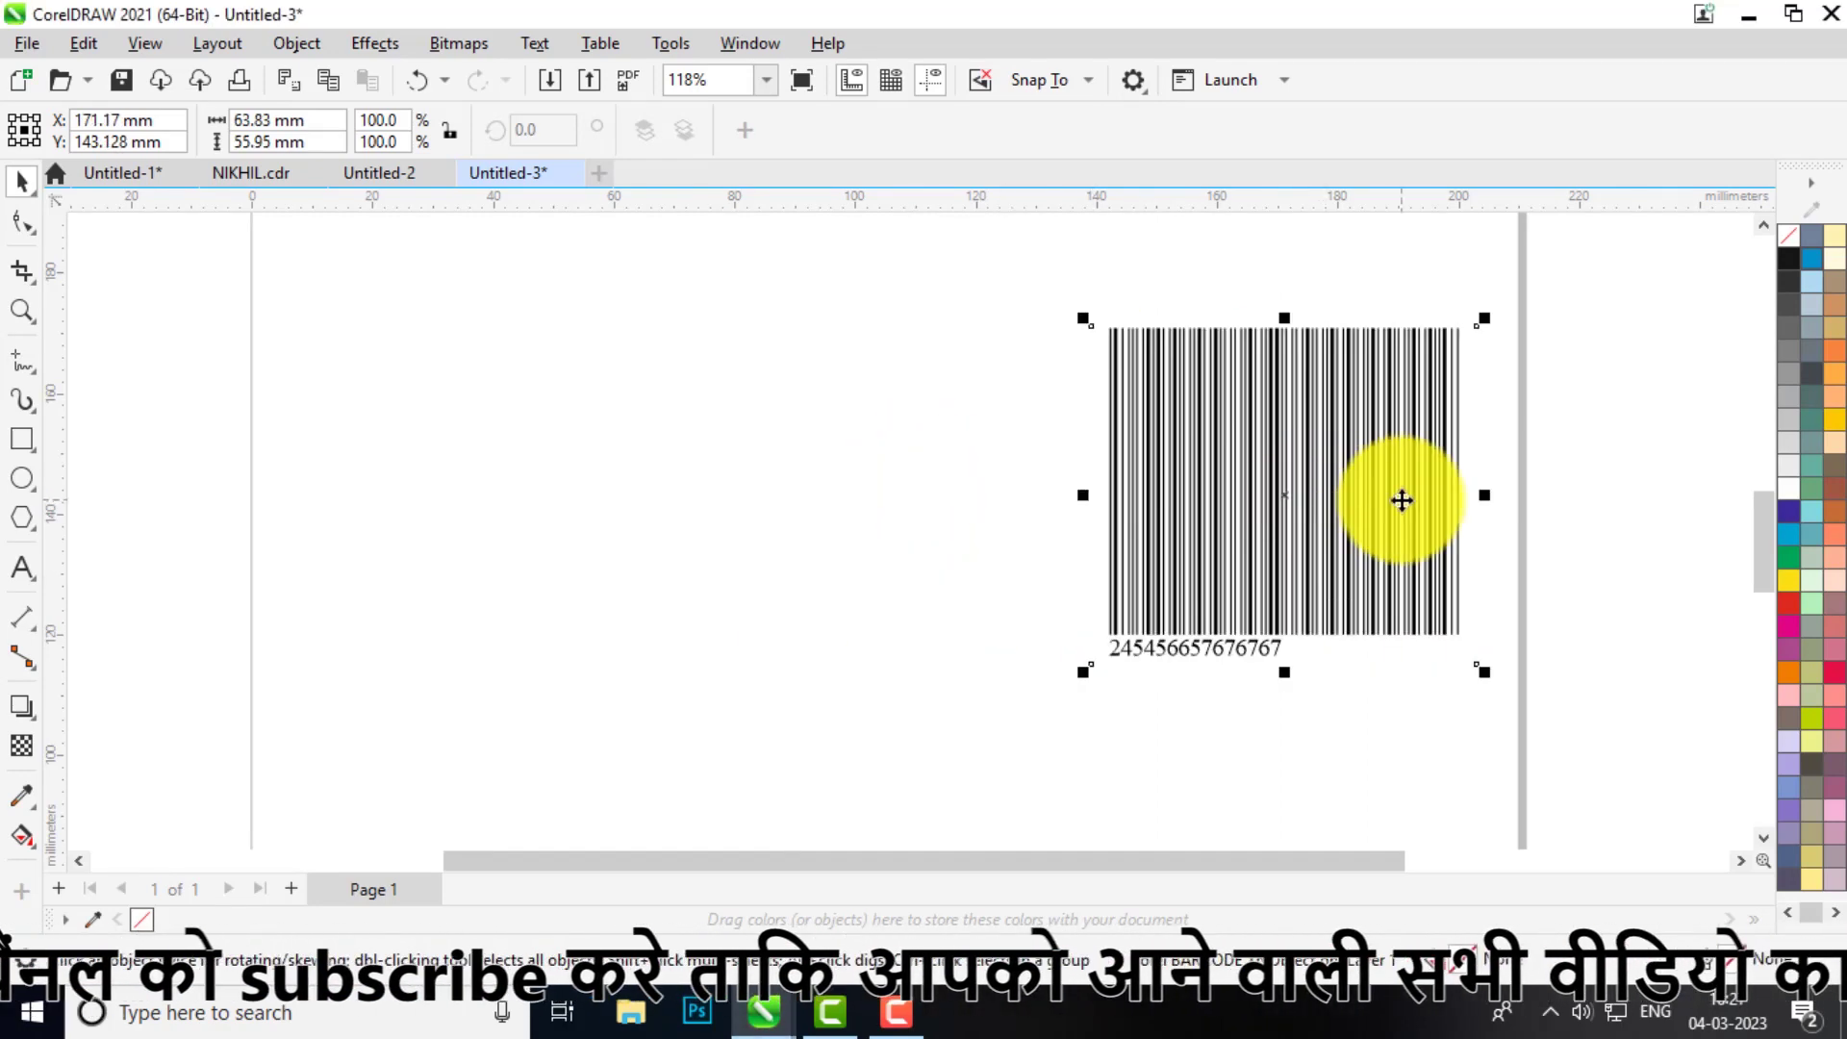
pyautogui.scroll(-2, 1428, 499)
pyautogui.scroll(-1, 1417, 499)
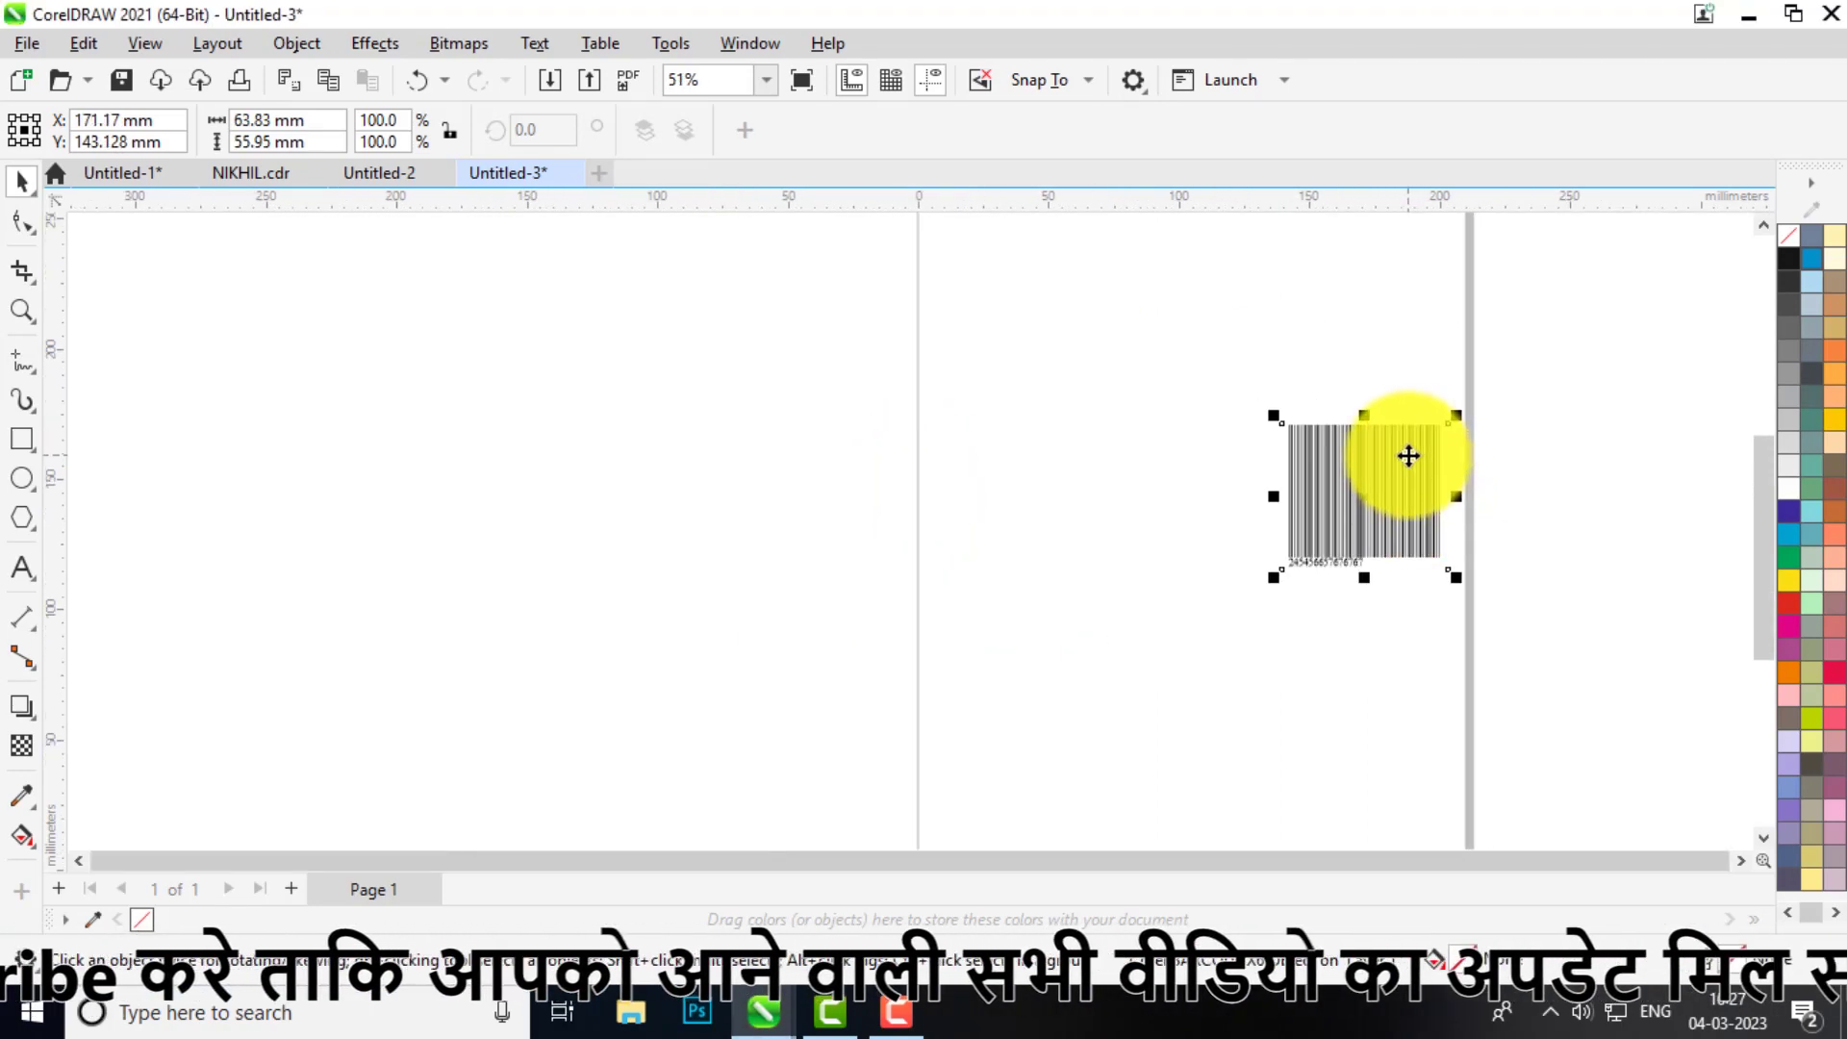
pyautogui.hotkey('shift', 'F4')
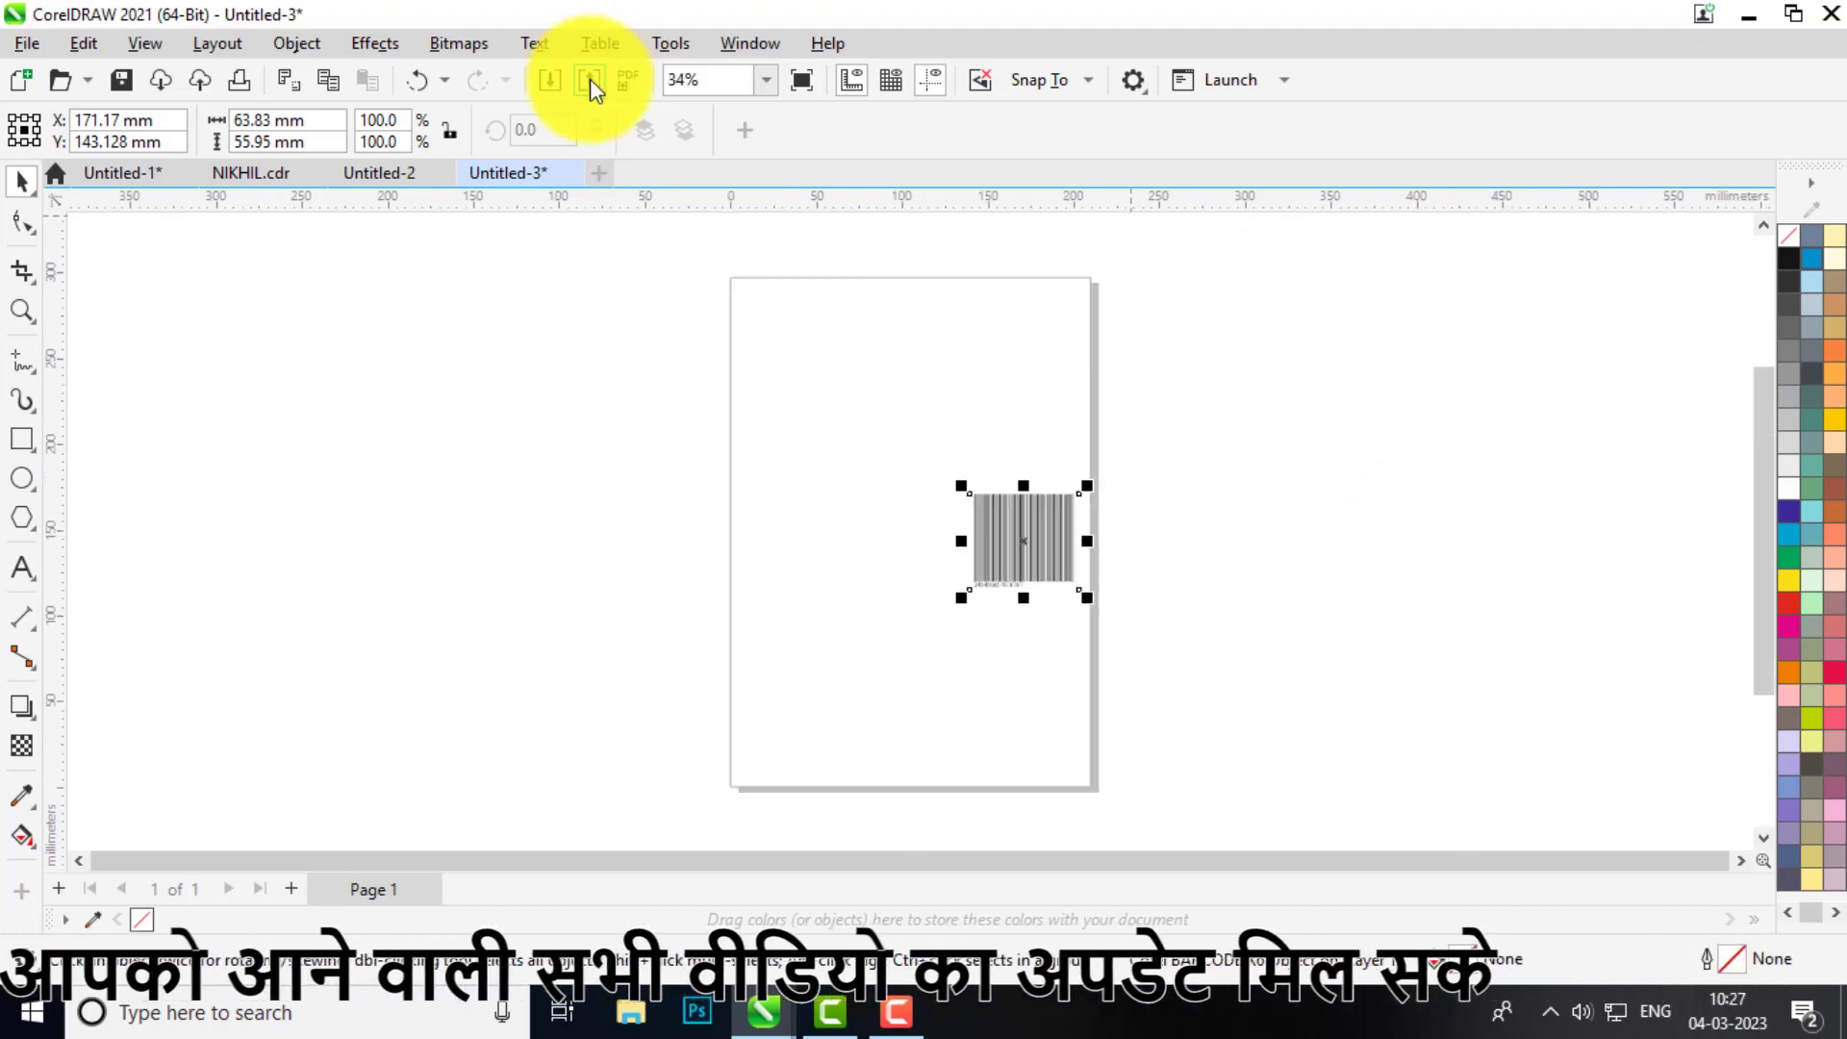
pyautogui.scroll(1, 779, 480)
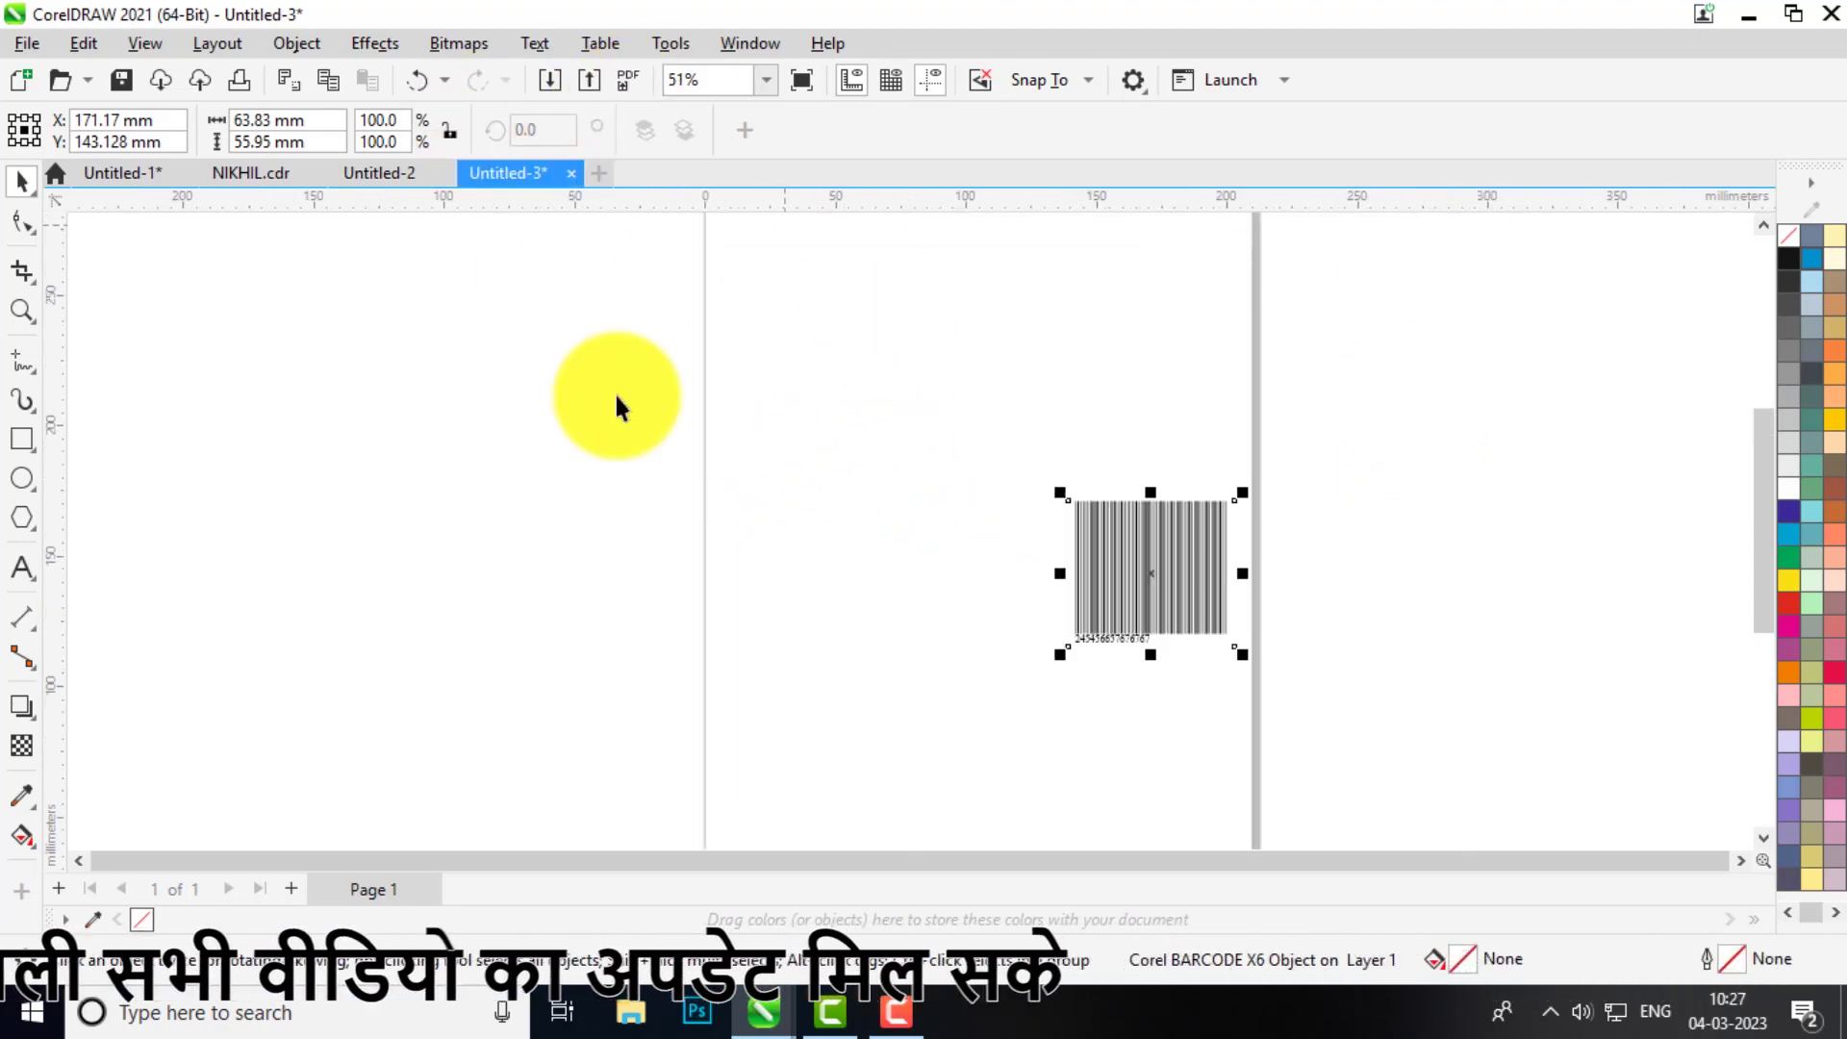
# Step: Insert a QR code object on the page beside the barcode
pyautogui.click(634, 448)
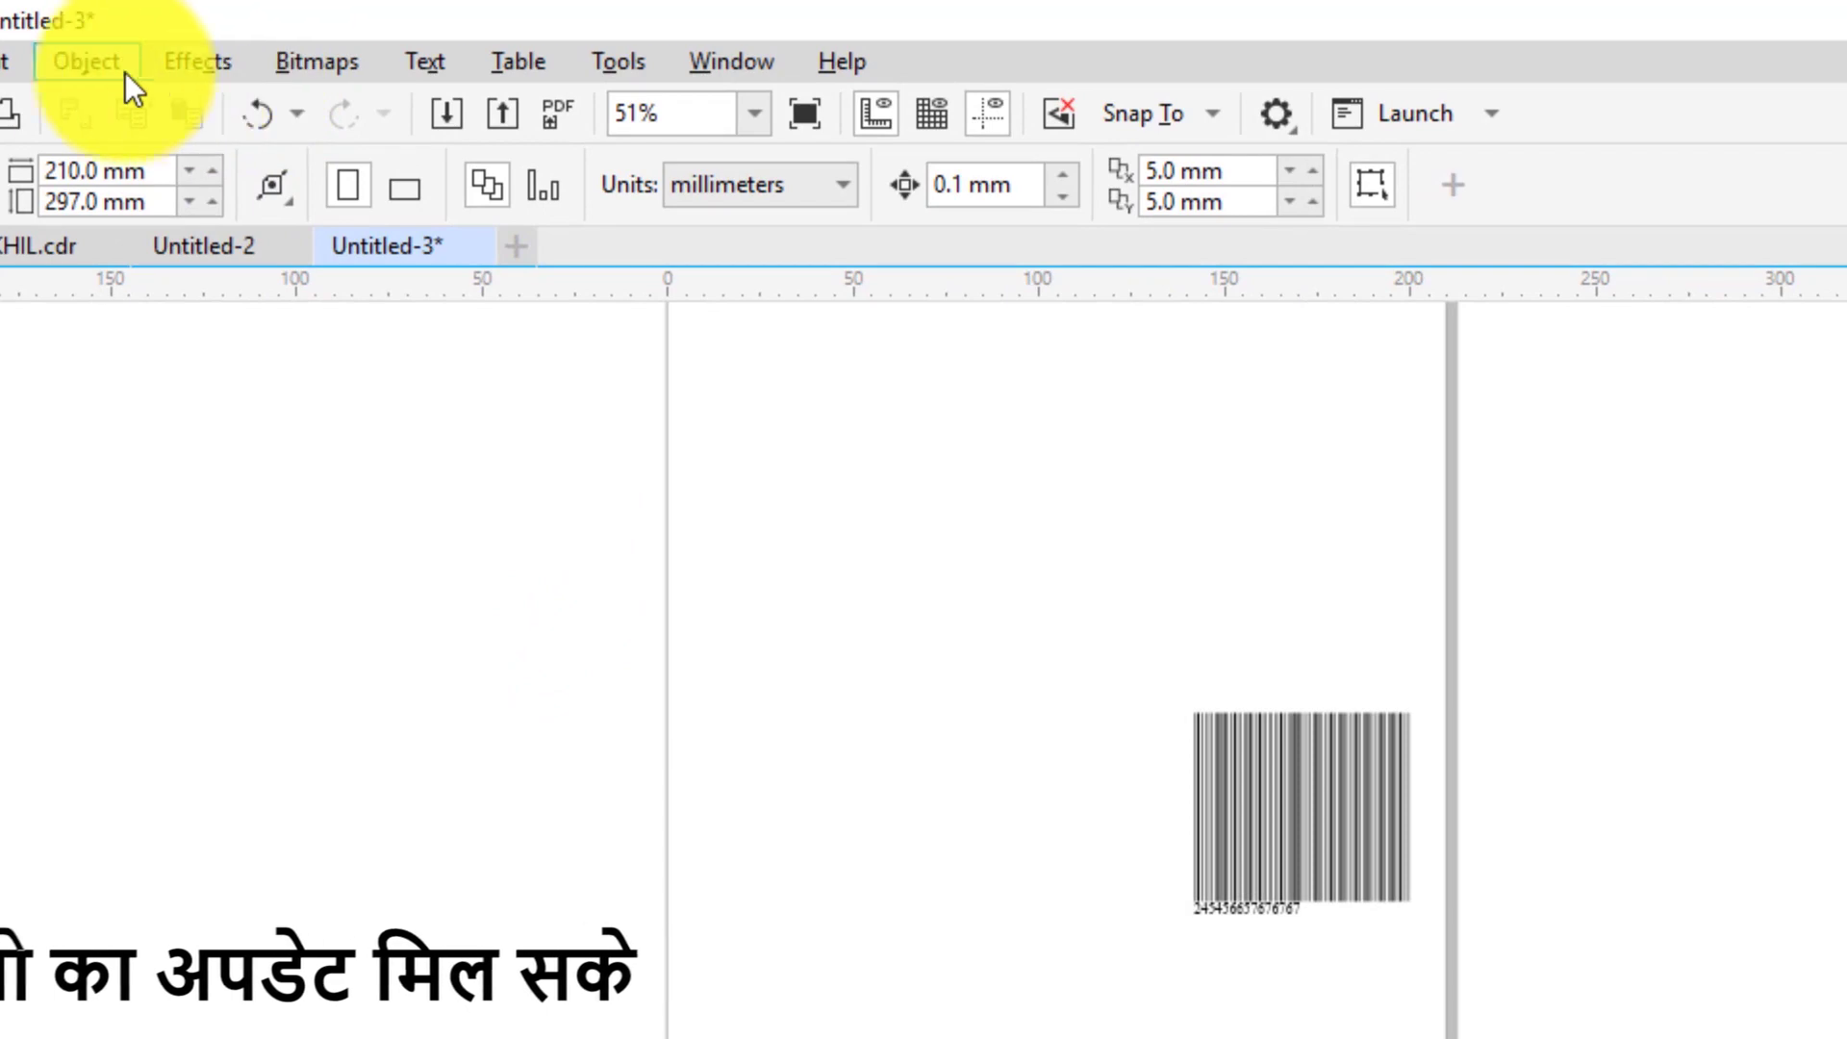
pyautogui.click(96, 63)
pyautogui.moveTo(287, 77)
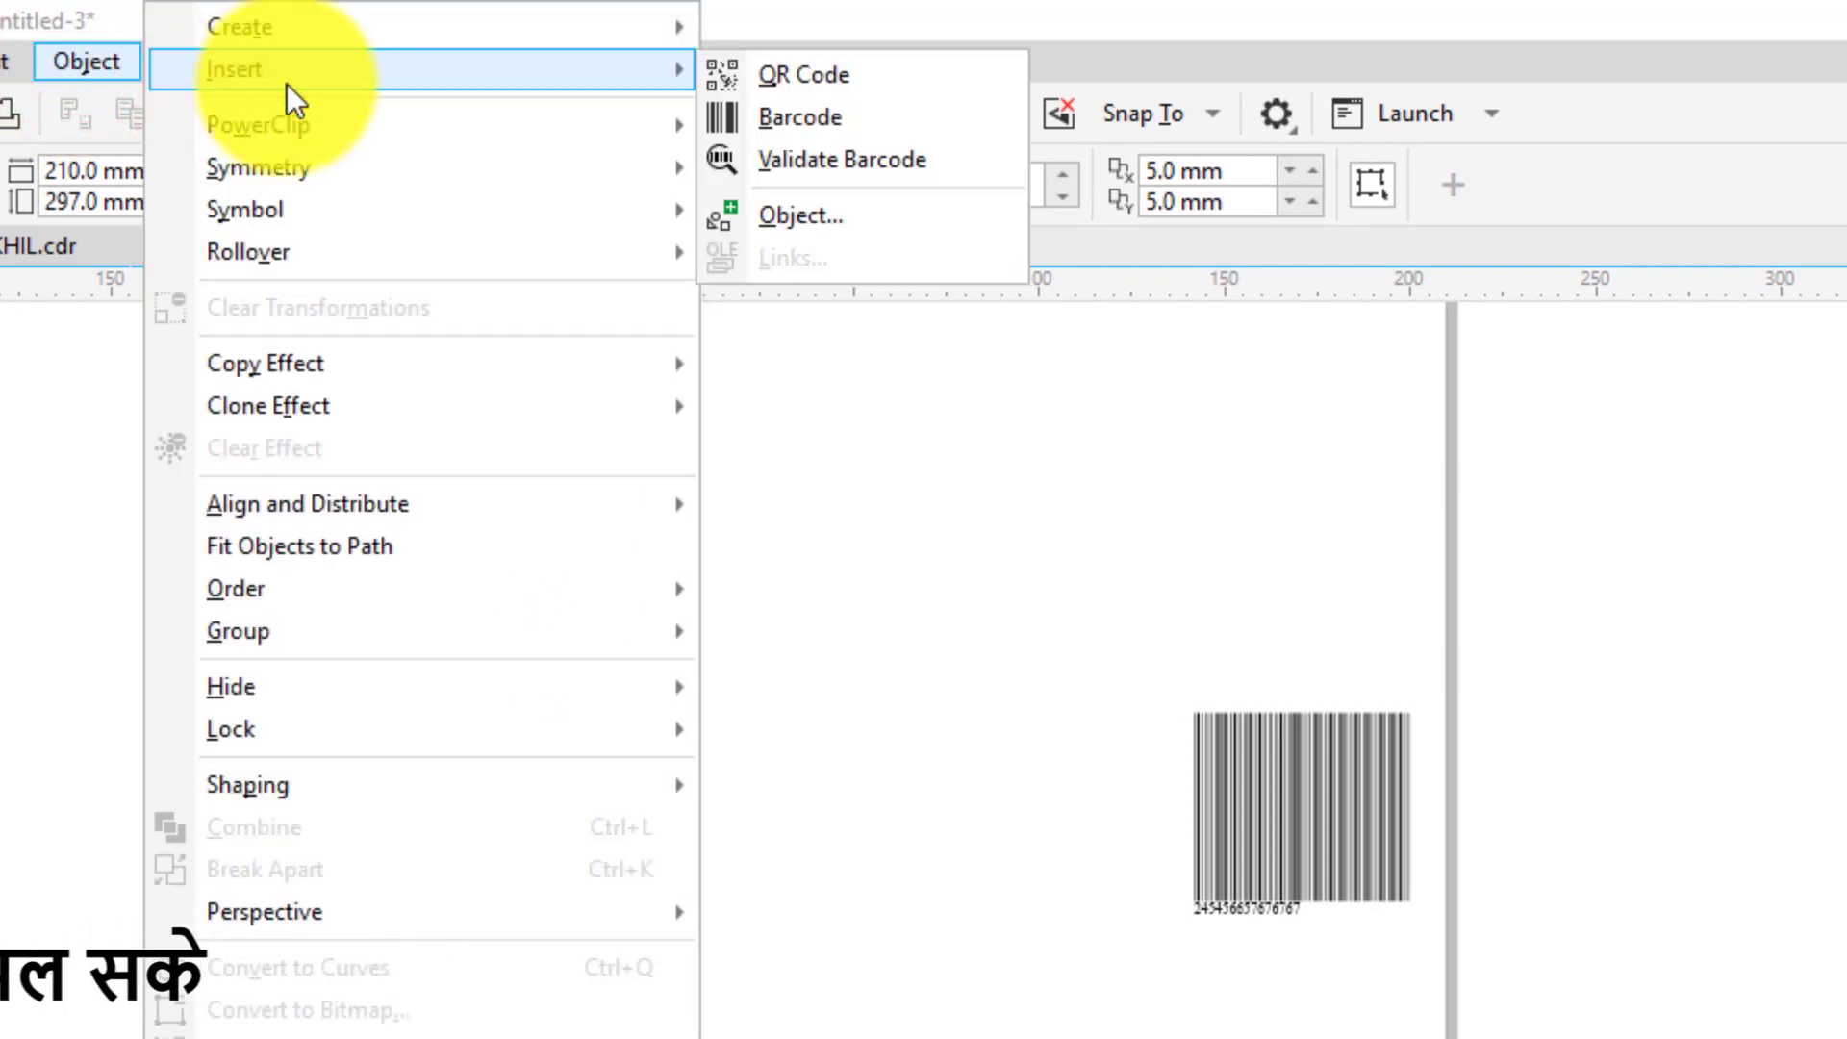
pyautogui.click(816, 85)
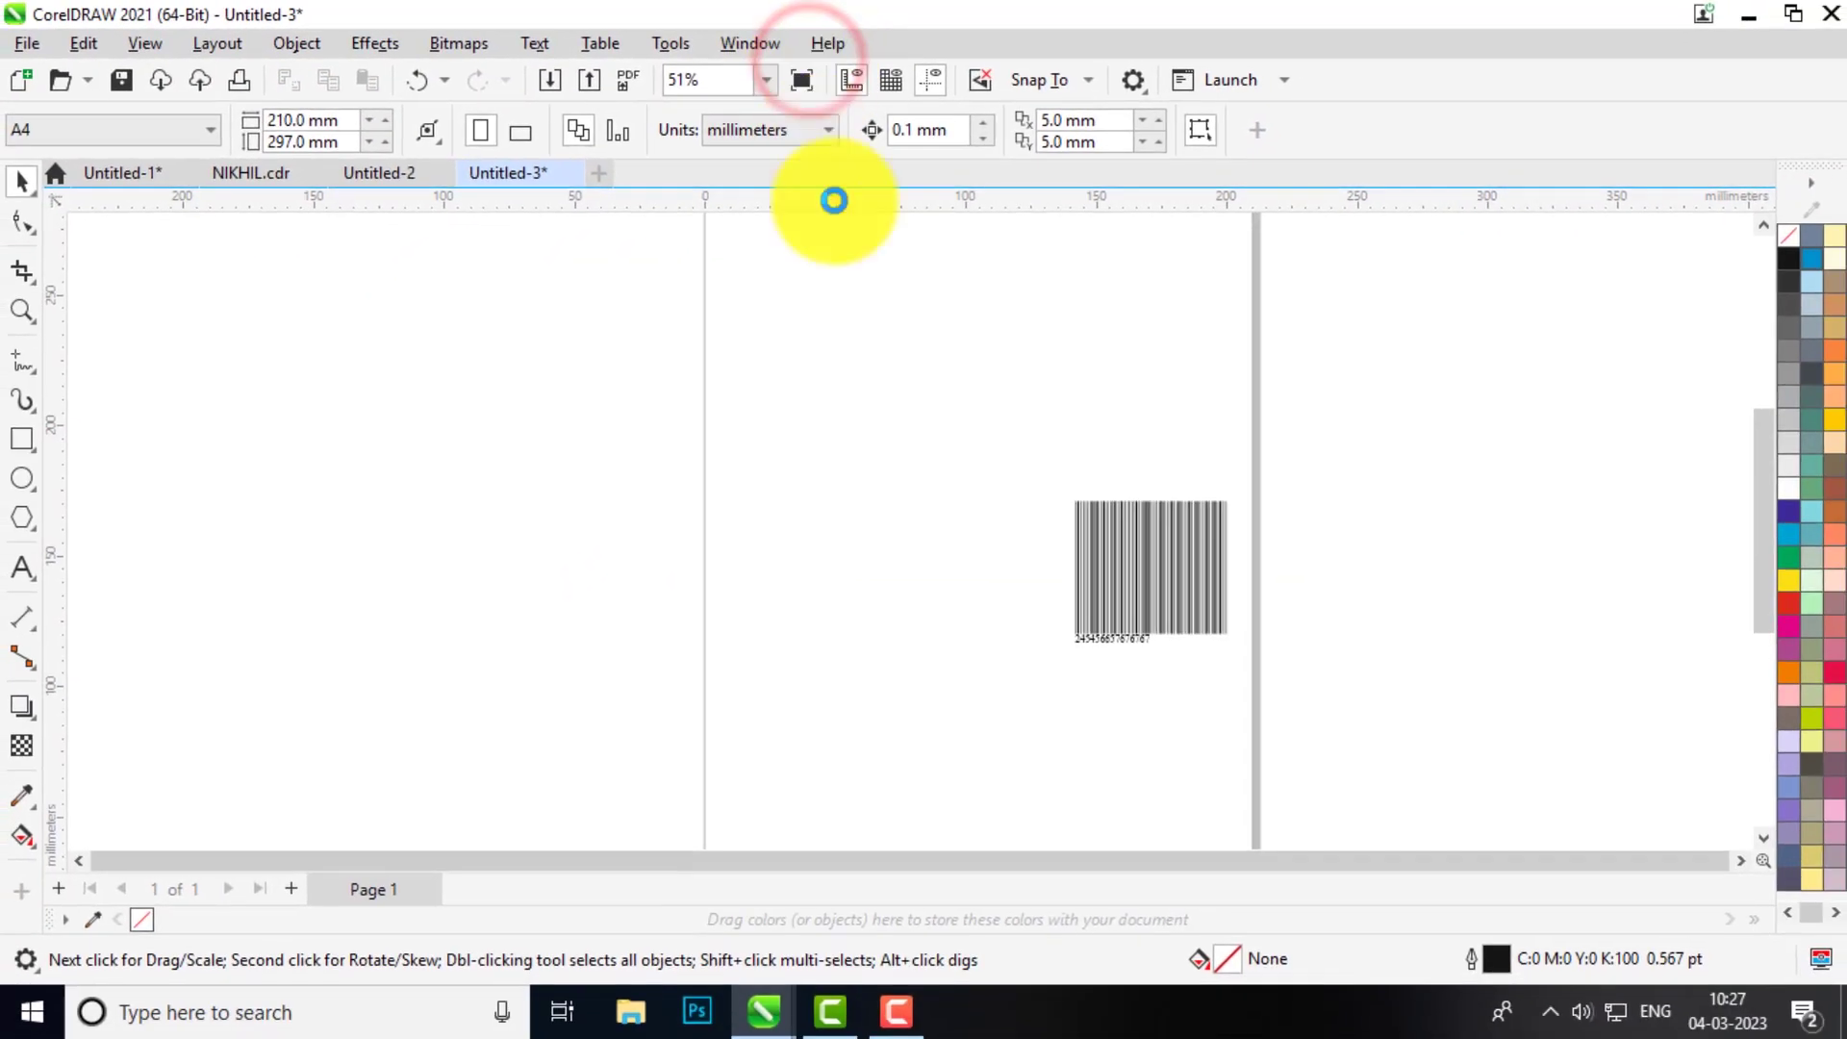
pyautogui.scroll(-1, 996, 510)
pyautogui.scroll(3, 753, 500)
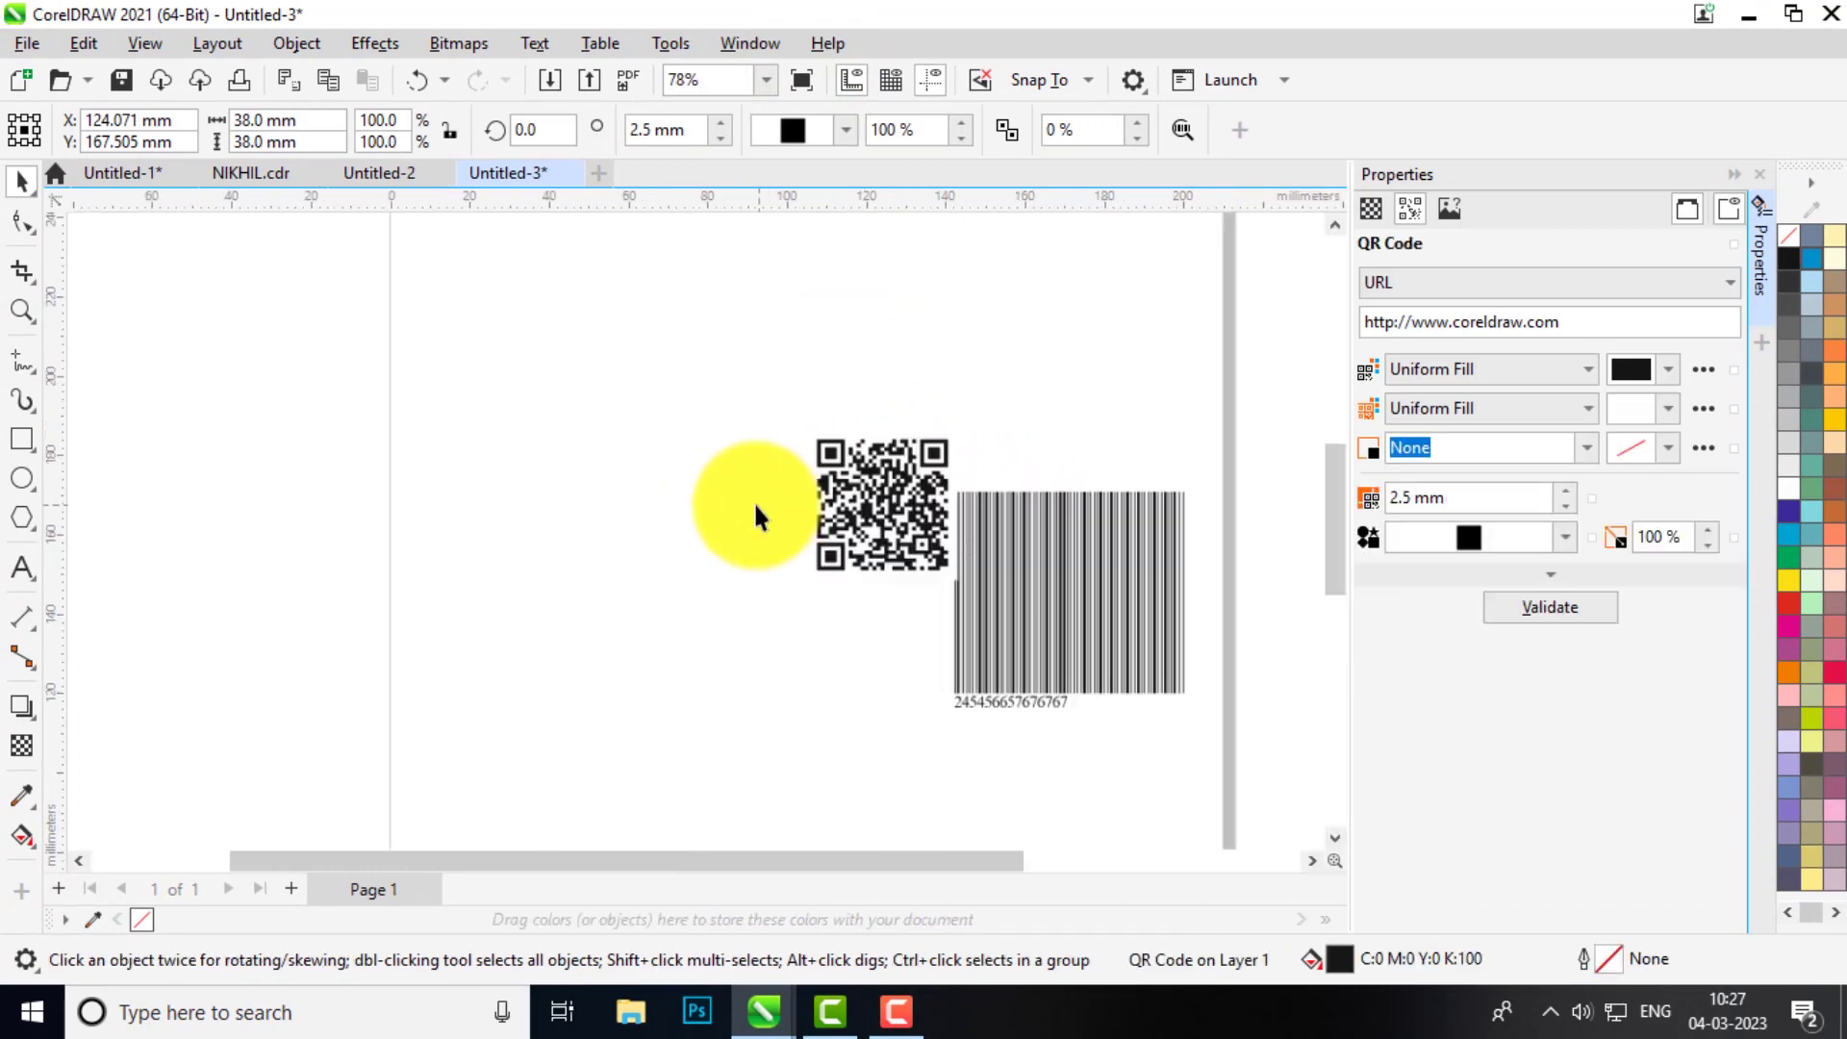
# Step: Move the QR code away from the barcode toward the page's left half, centred at about X 74 mm, Y 176 mm
pyautogui.moveTo(840, 495); pyautogui.dragTo(662, 466)
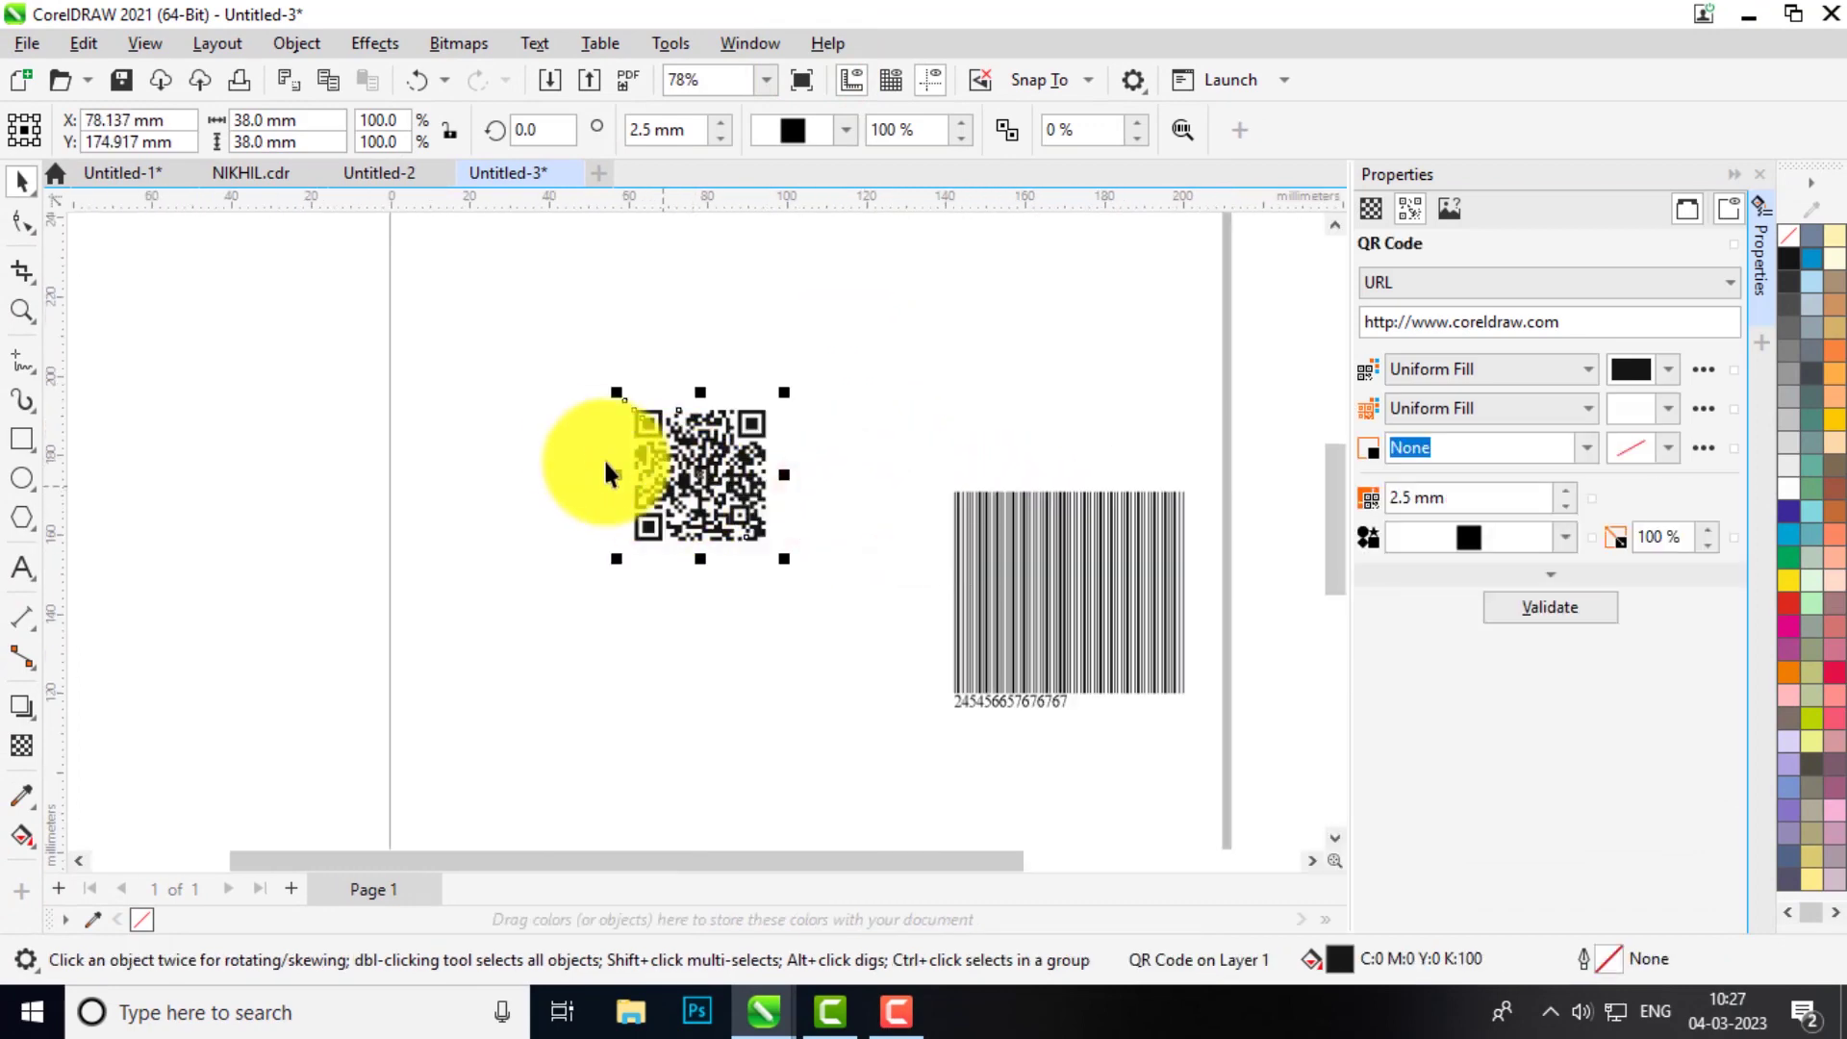
pyautogui.scroll(2, 585, 431)
pyautogui.scroll(1, 630, 456)
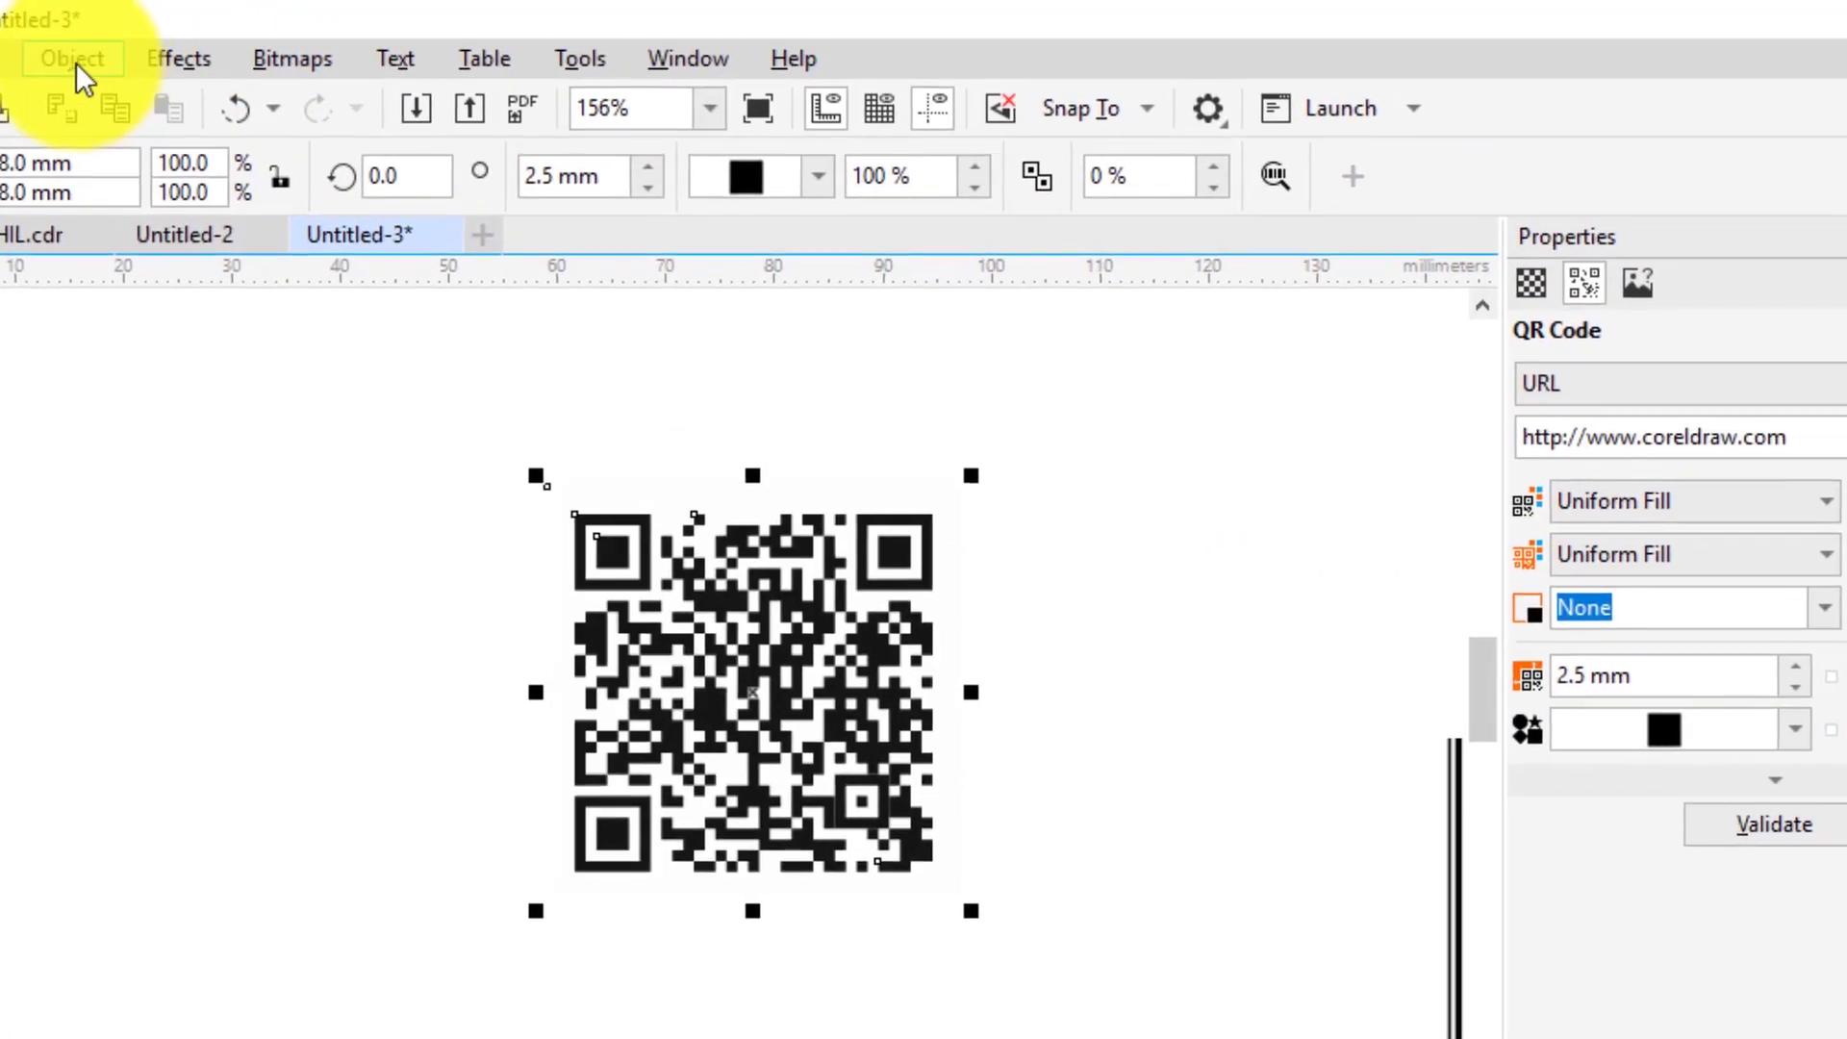
pyautogui.click(75, 60)
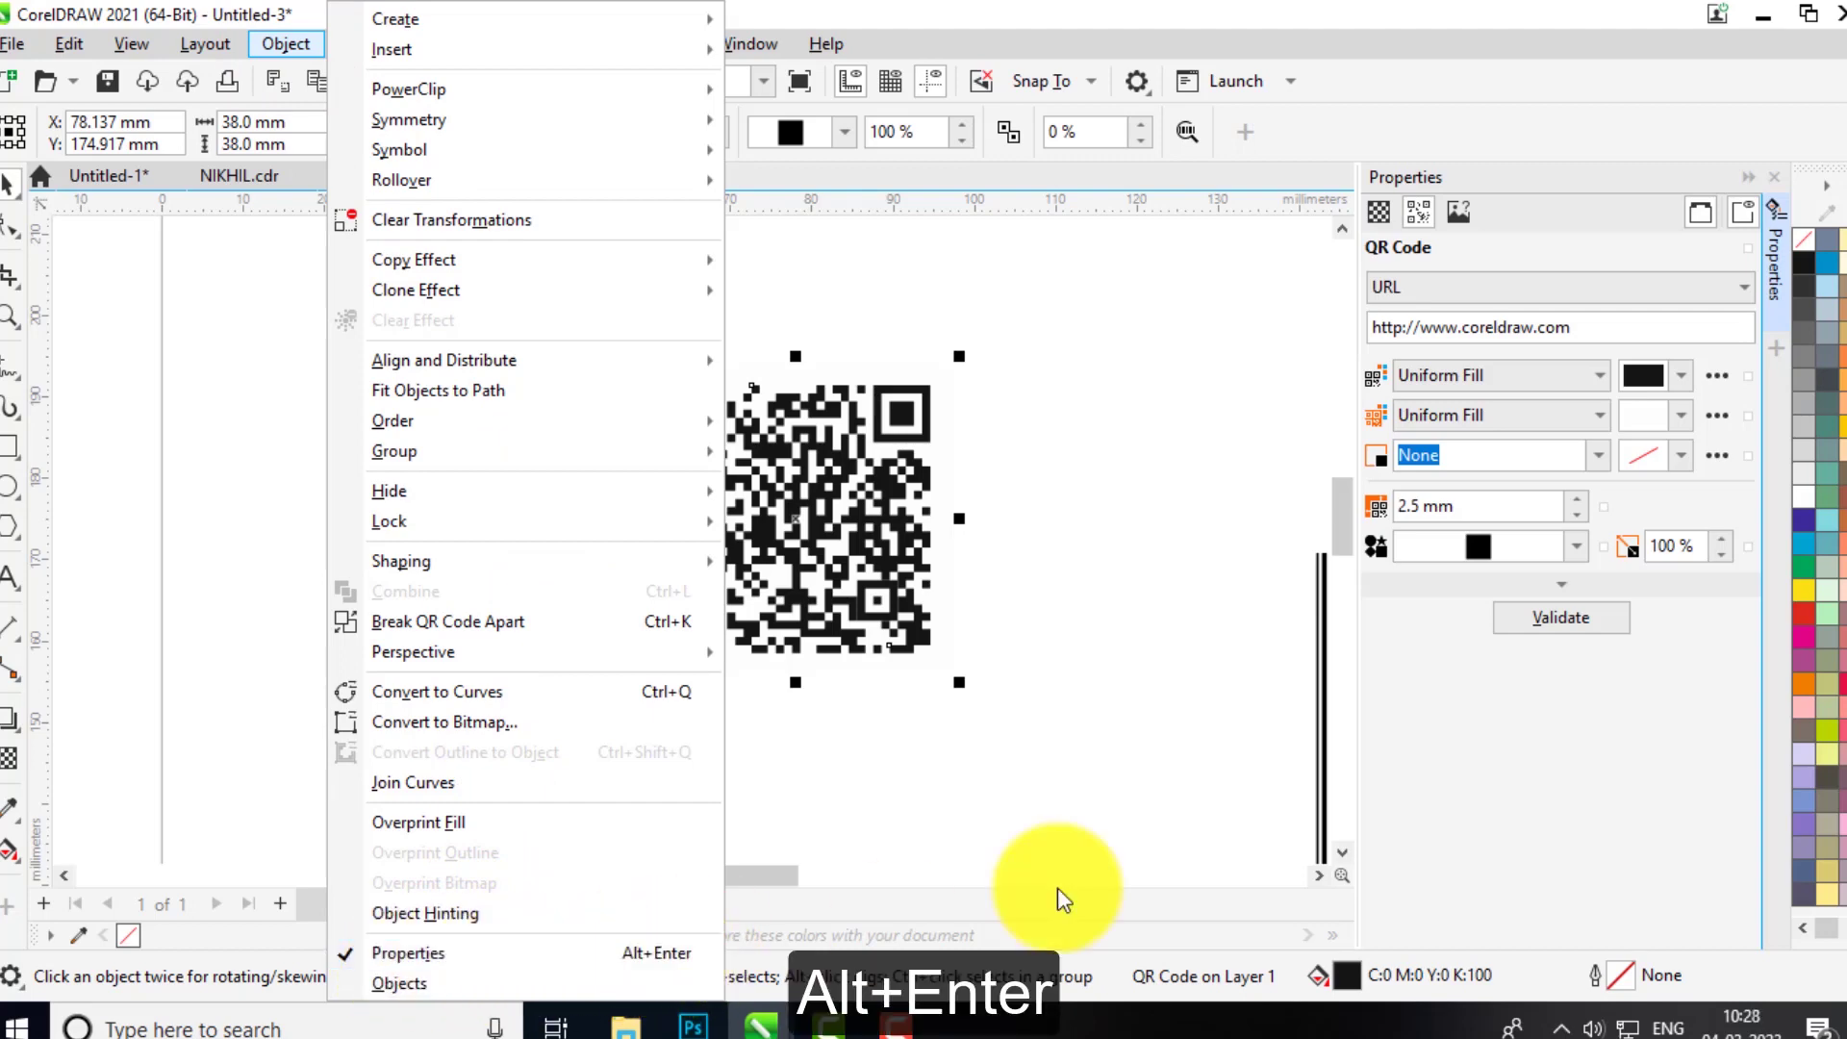
pyautogui.click(1616, 176)
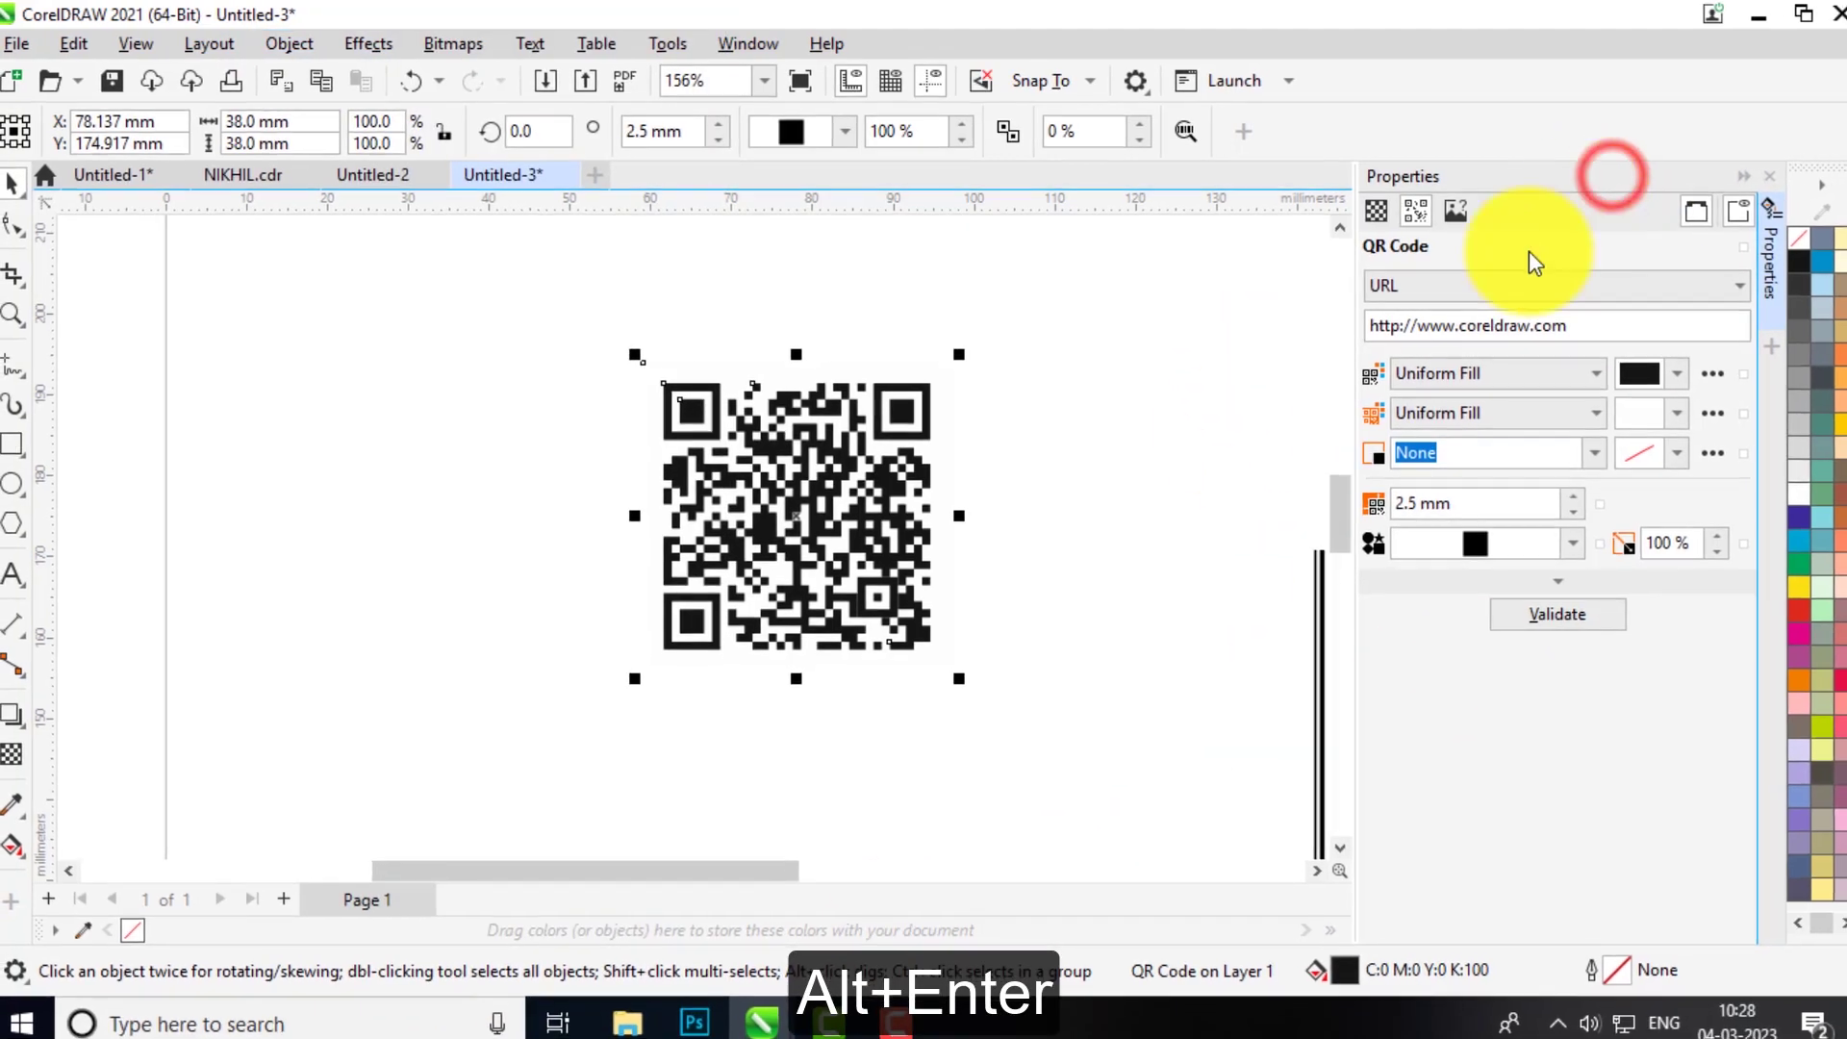
pyautogui.click(785, 503)
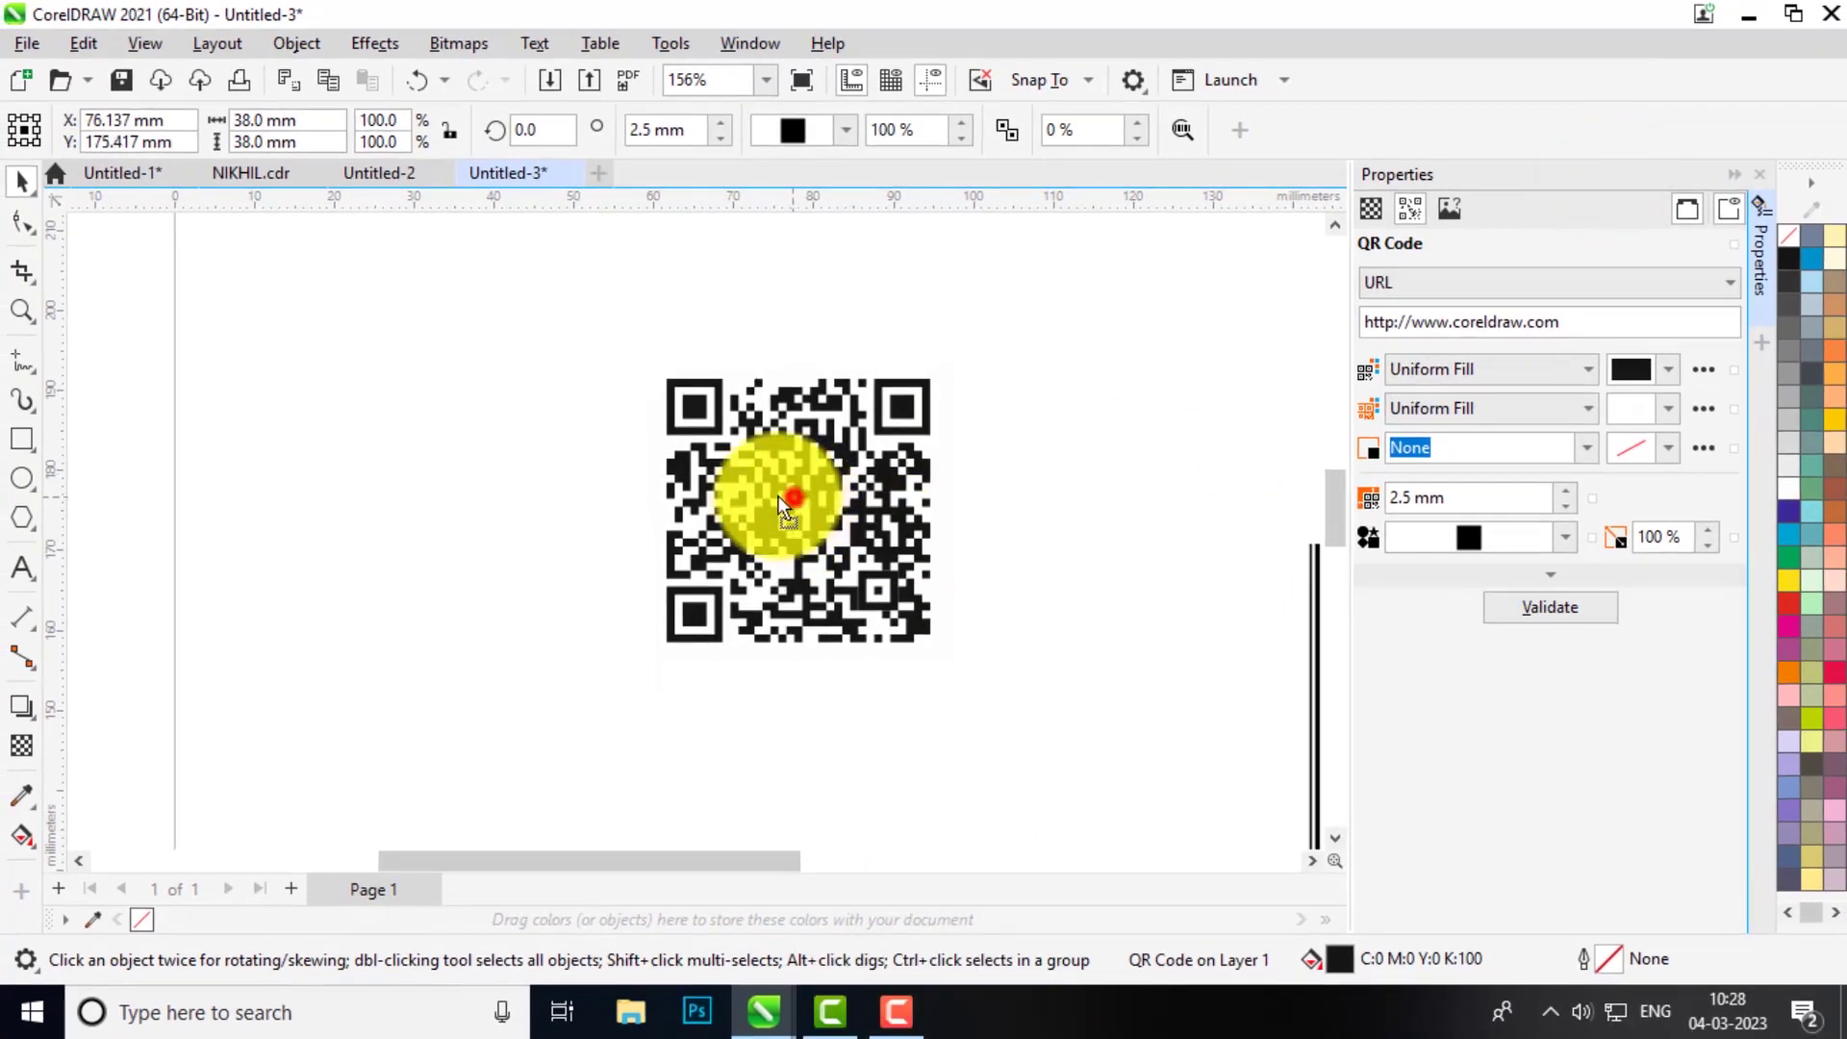
pyautogui.moveTo(785, 502); pyautogui.dragTo(753, 493)
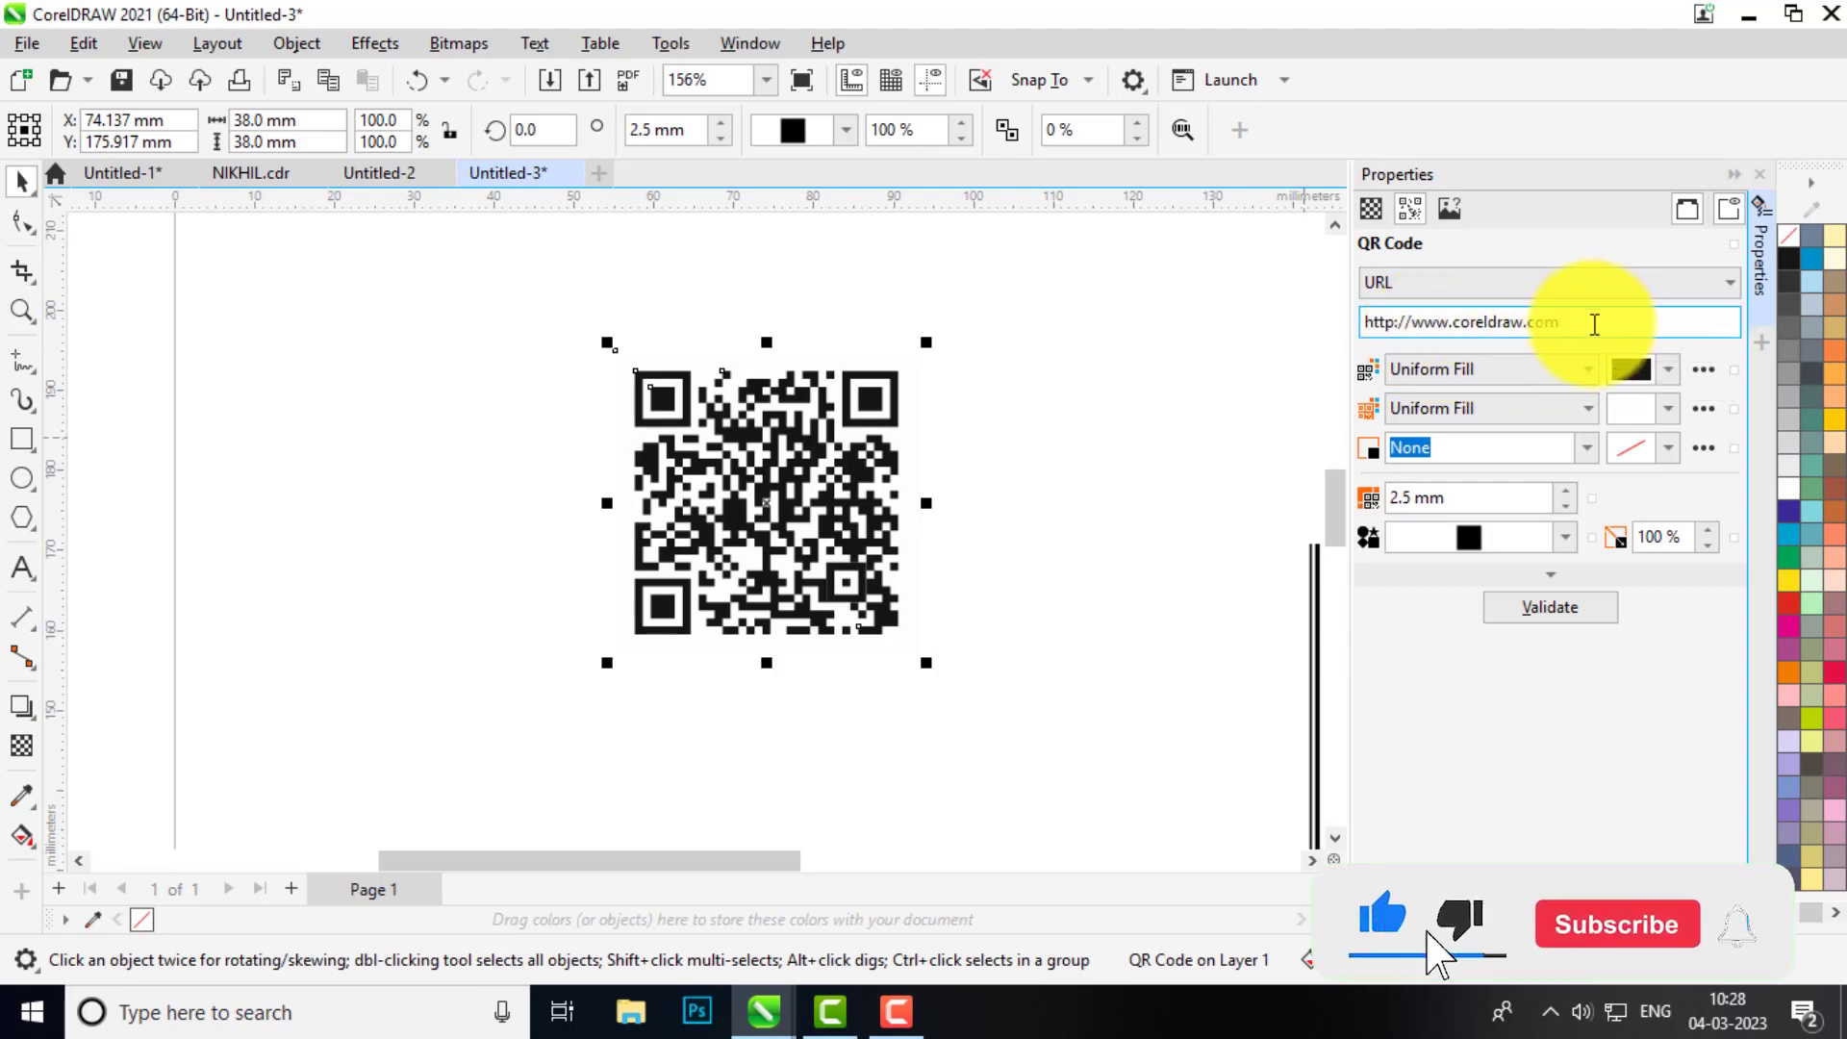
pyautogui.moveTo(1590, 323); pyautogui.dragTo(1416, 320)
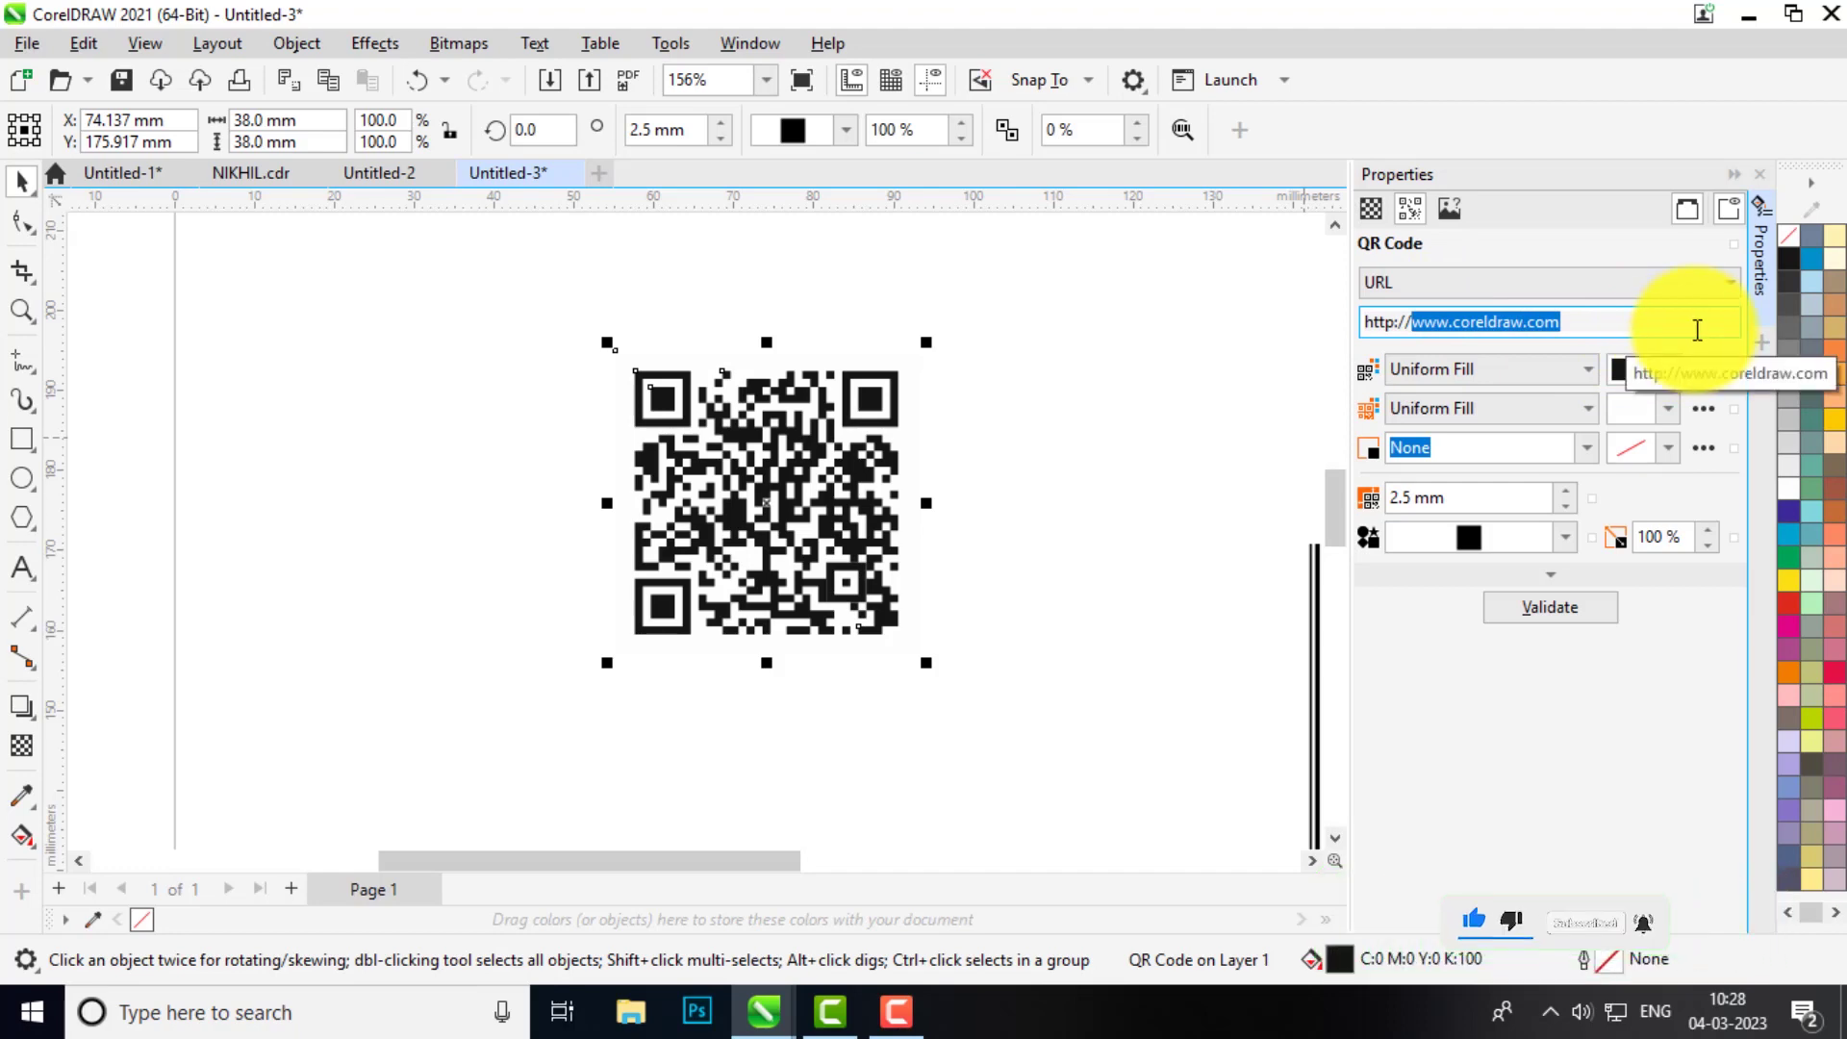
pyautogui.write('ww')
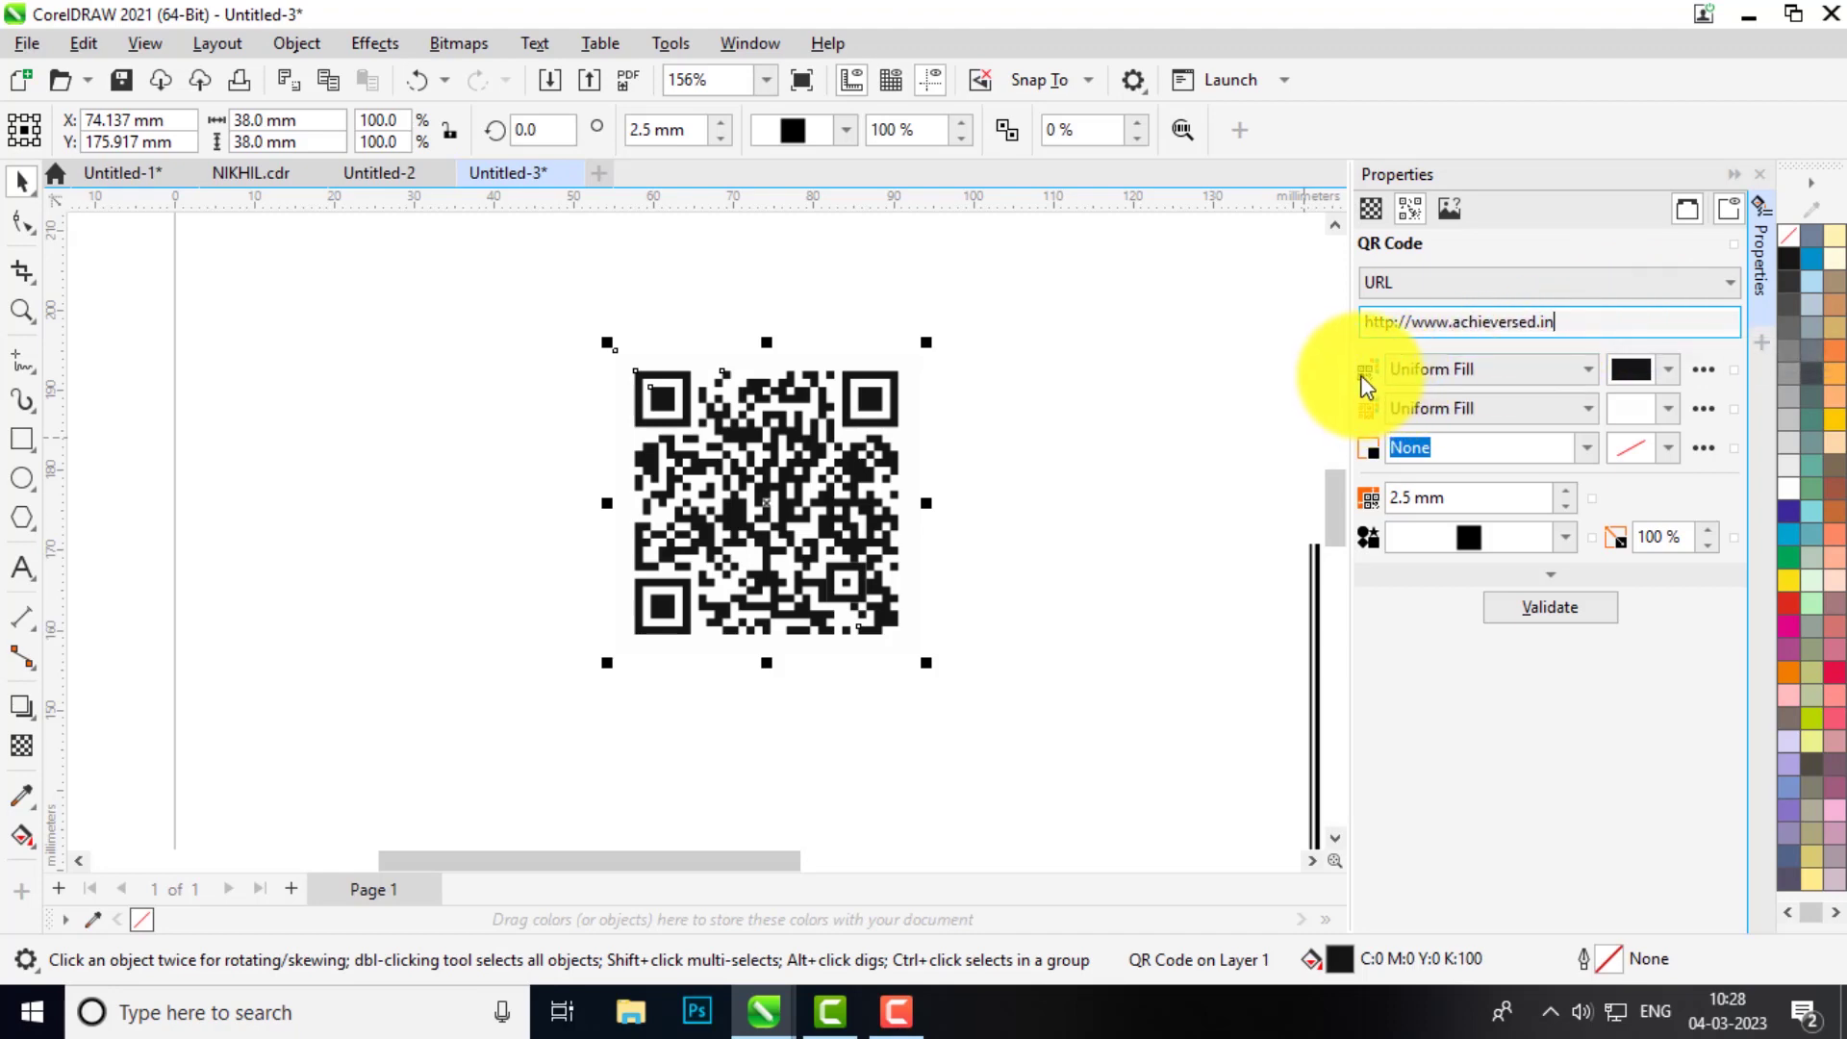
pyautogui.click(1666, 371)
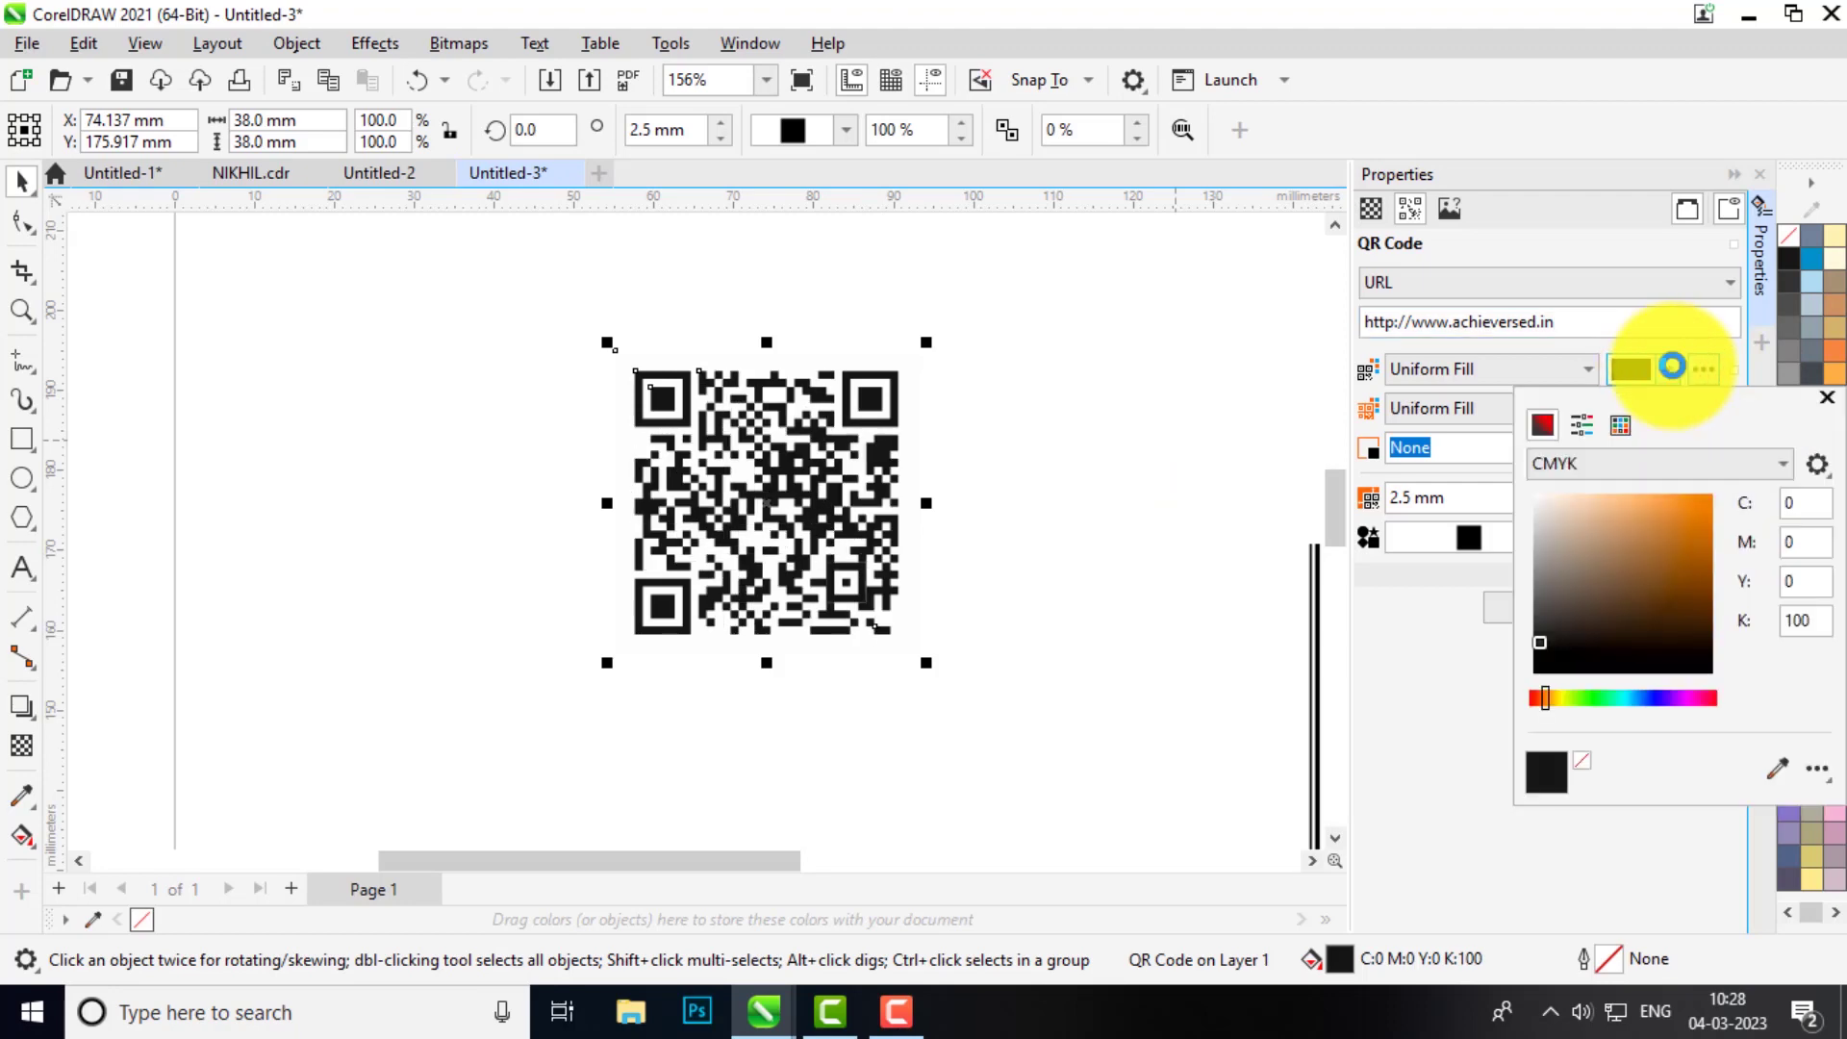
pyautogui.click(1684, 511)
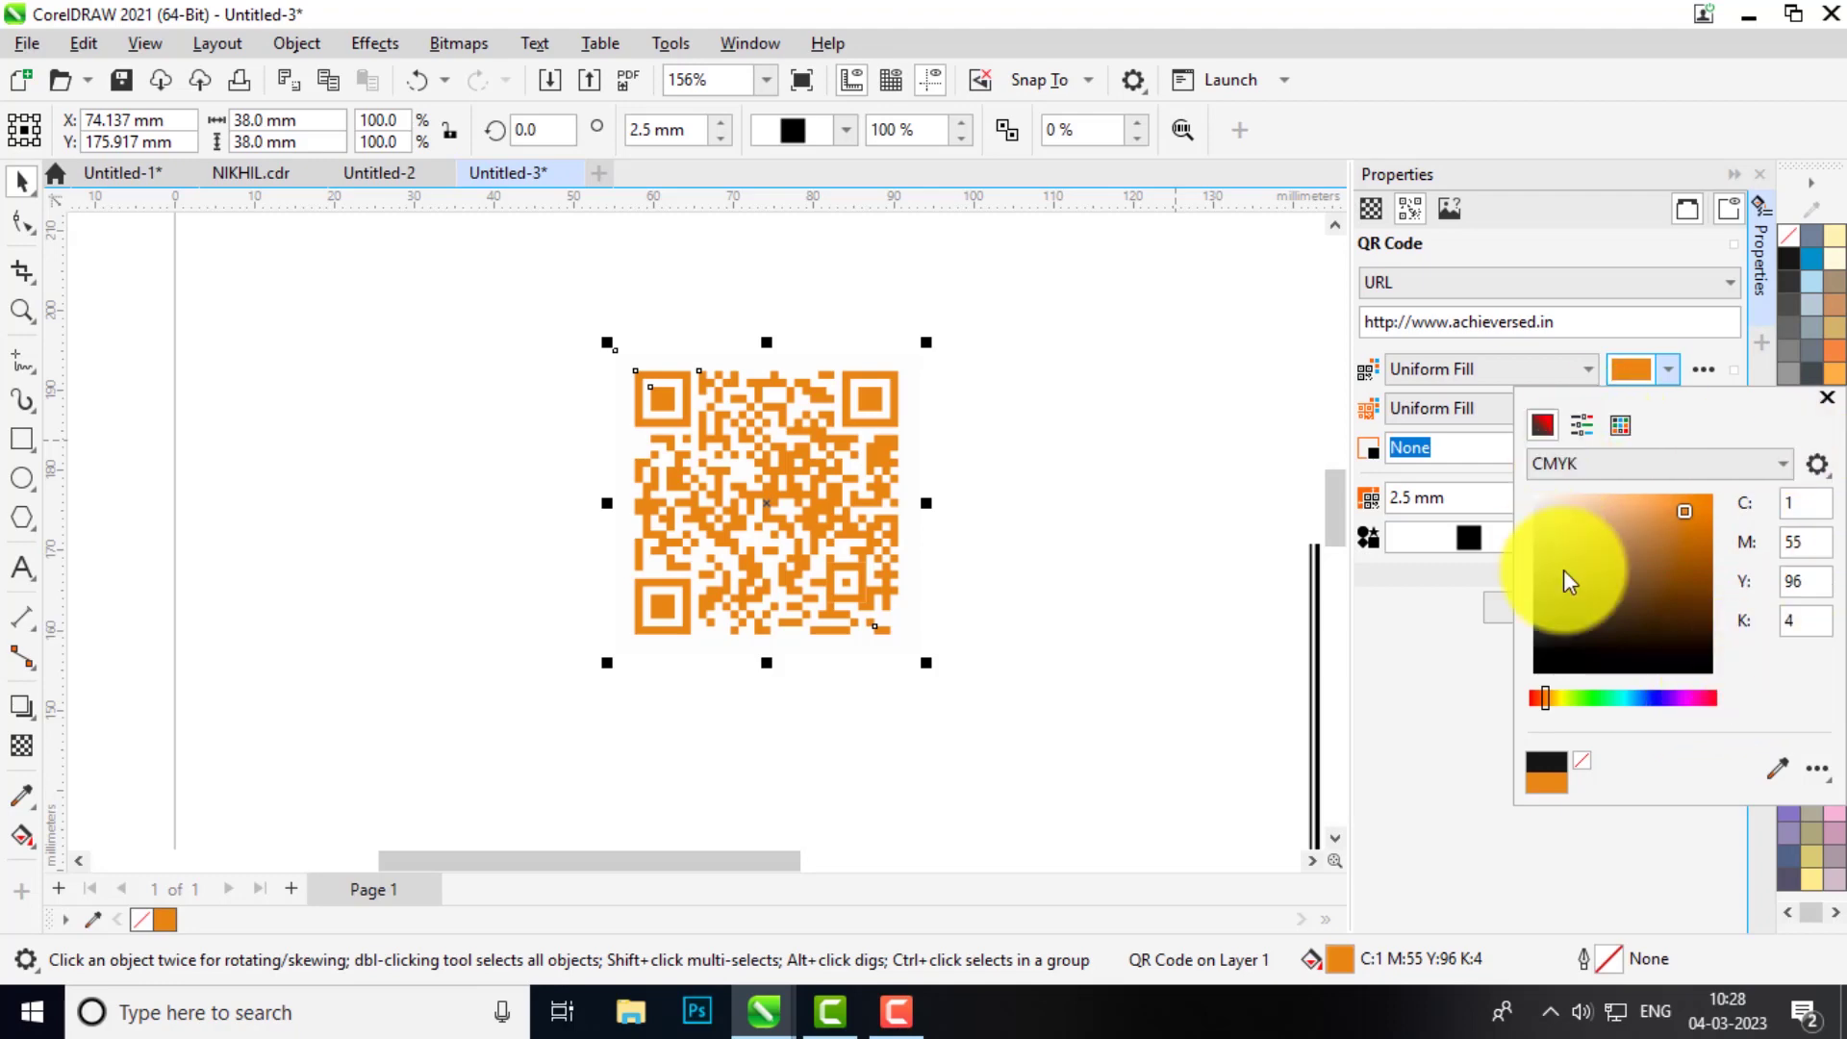
pyautogui.click(1531, 666)
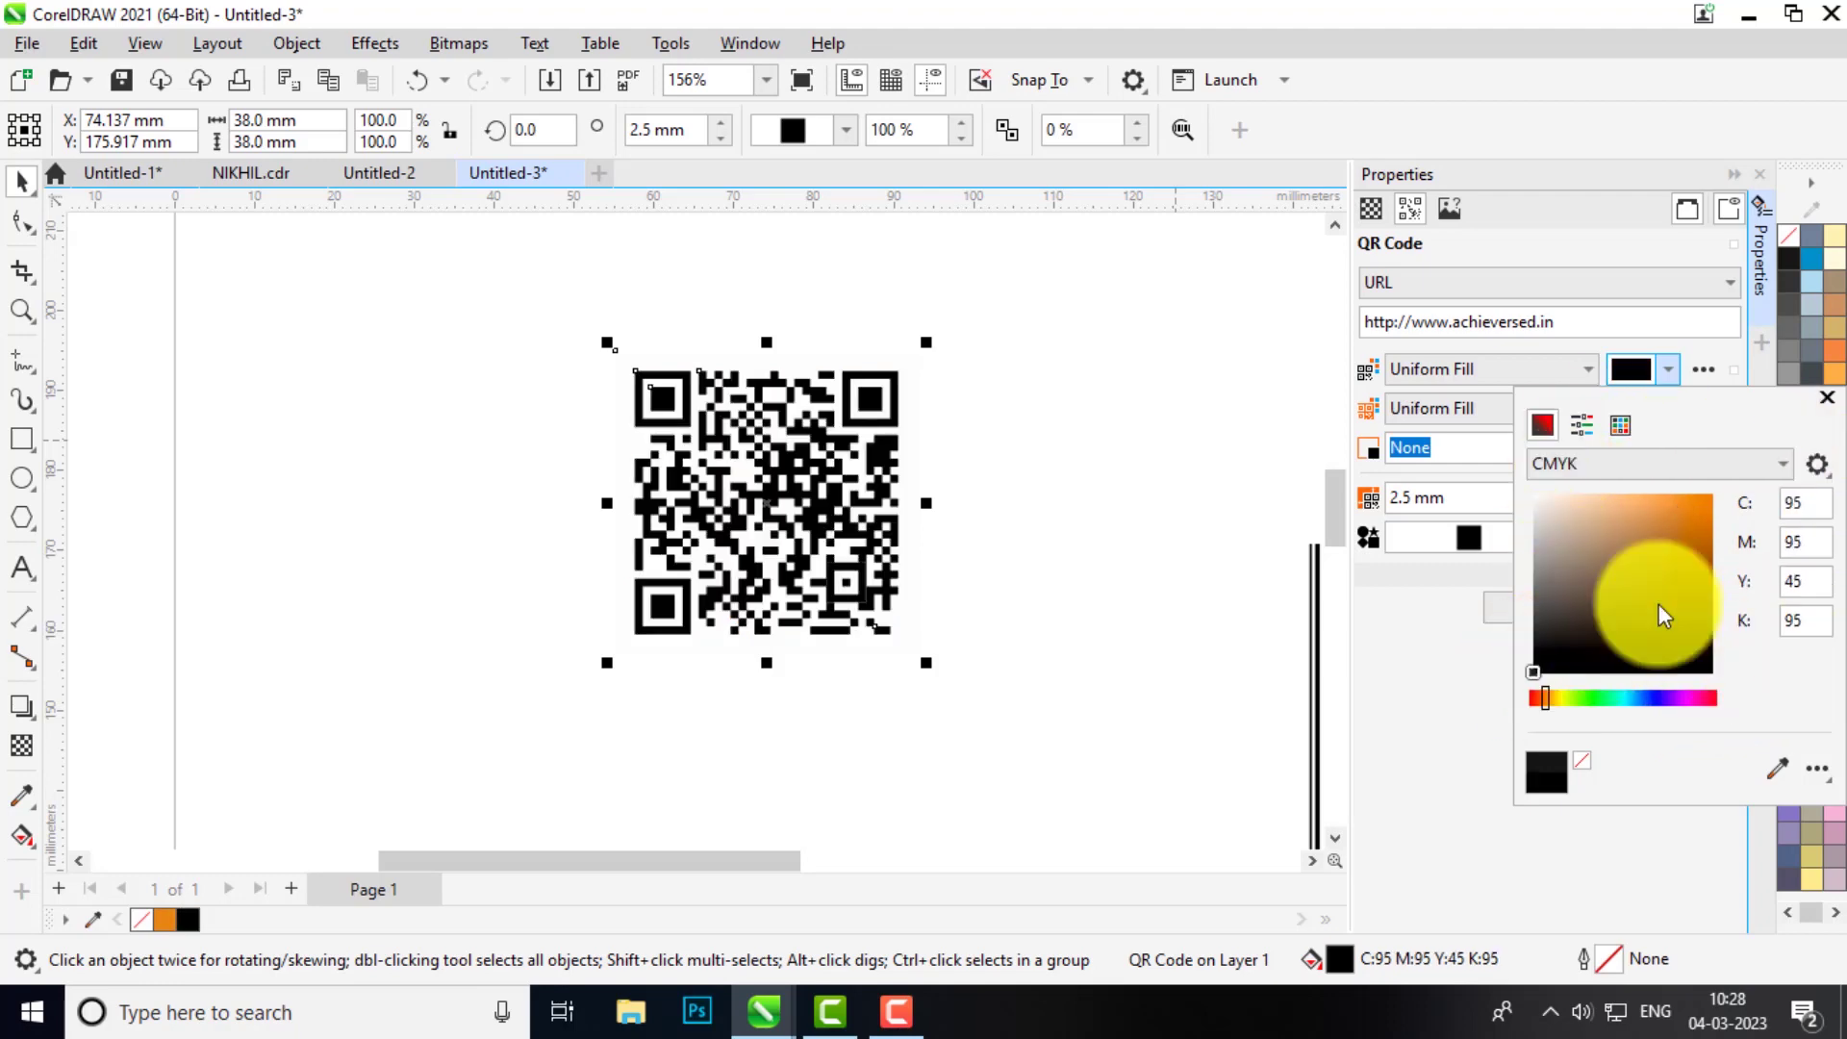
# Step: Try the Email address and Phone number types for the QR code, leaving their entry fields empty
pyautogui.click(1390, 282)
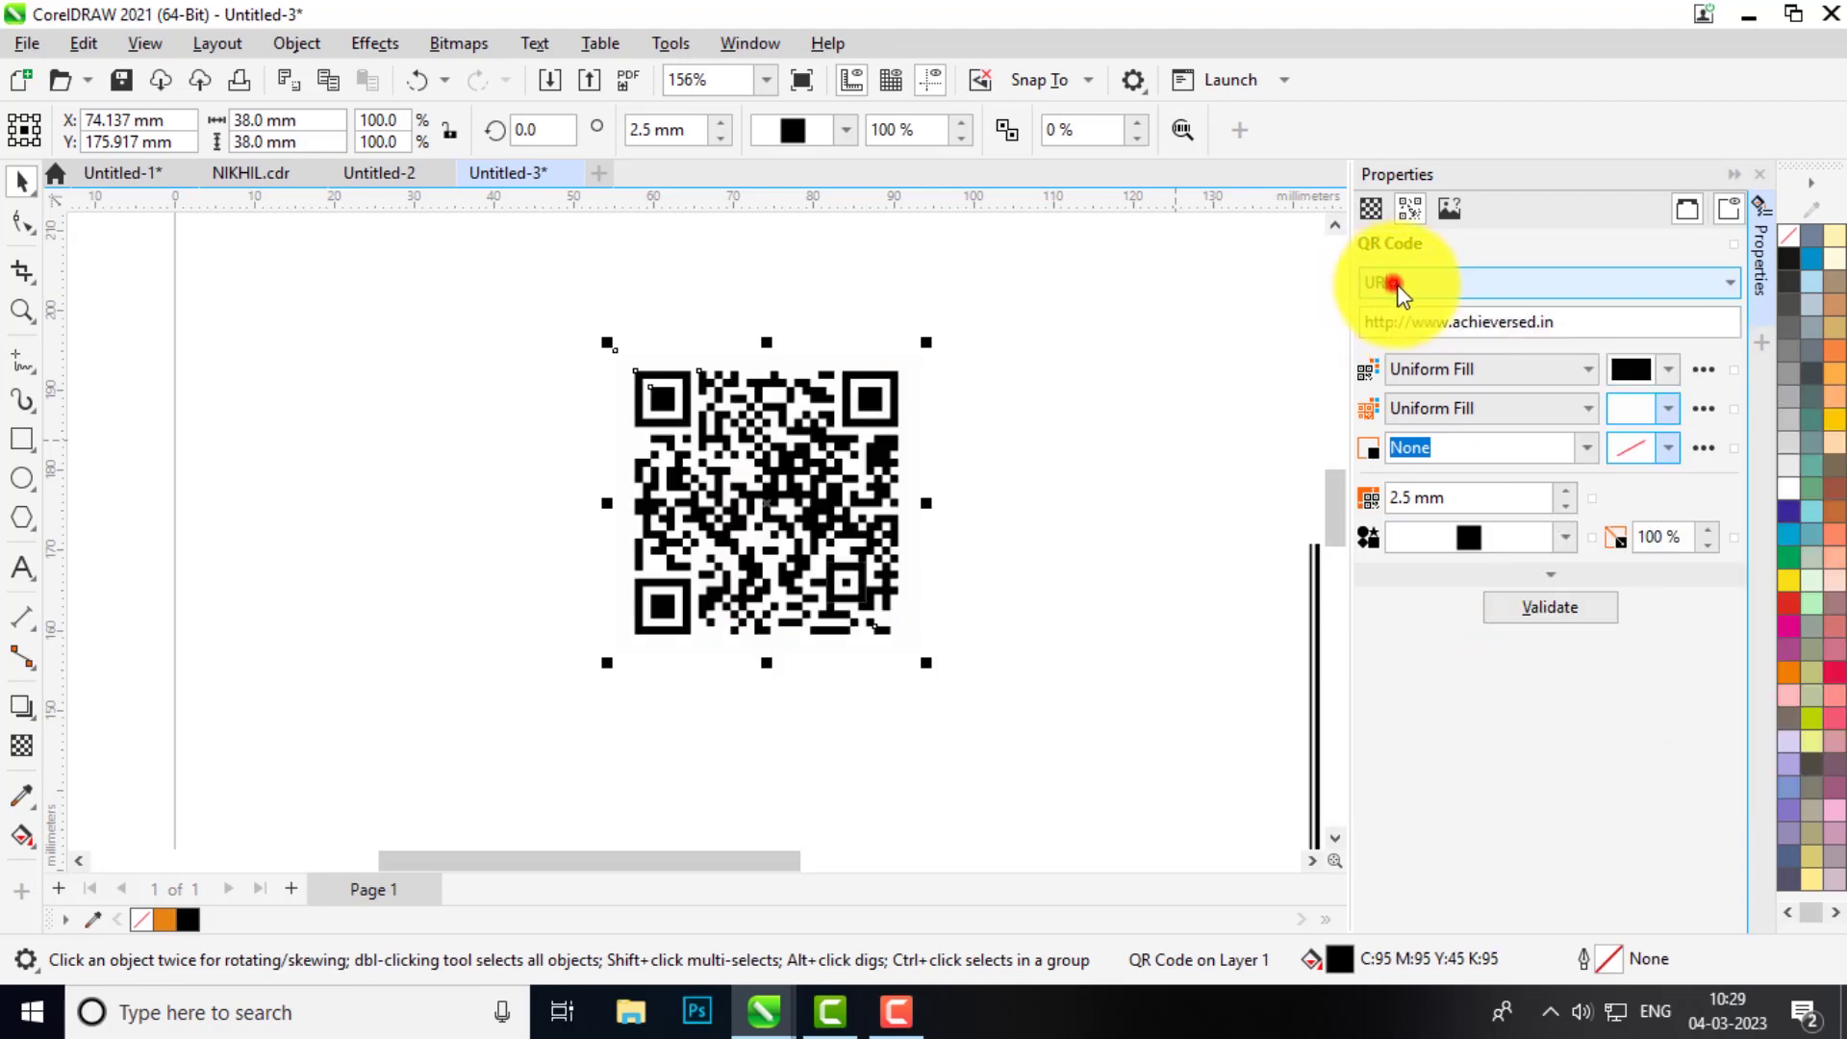
pyautogui.click(1402, 346)
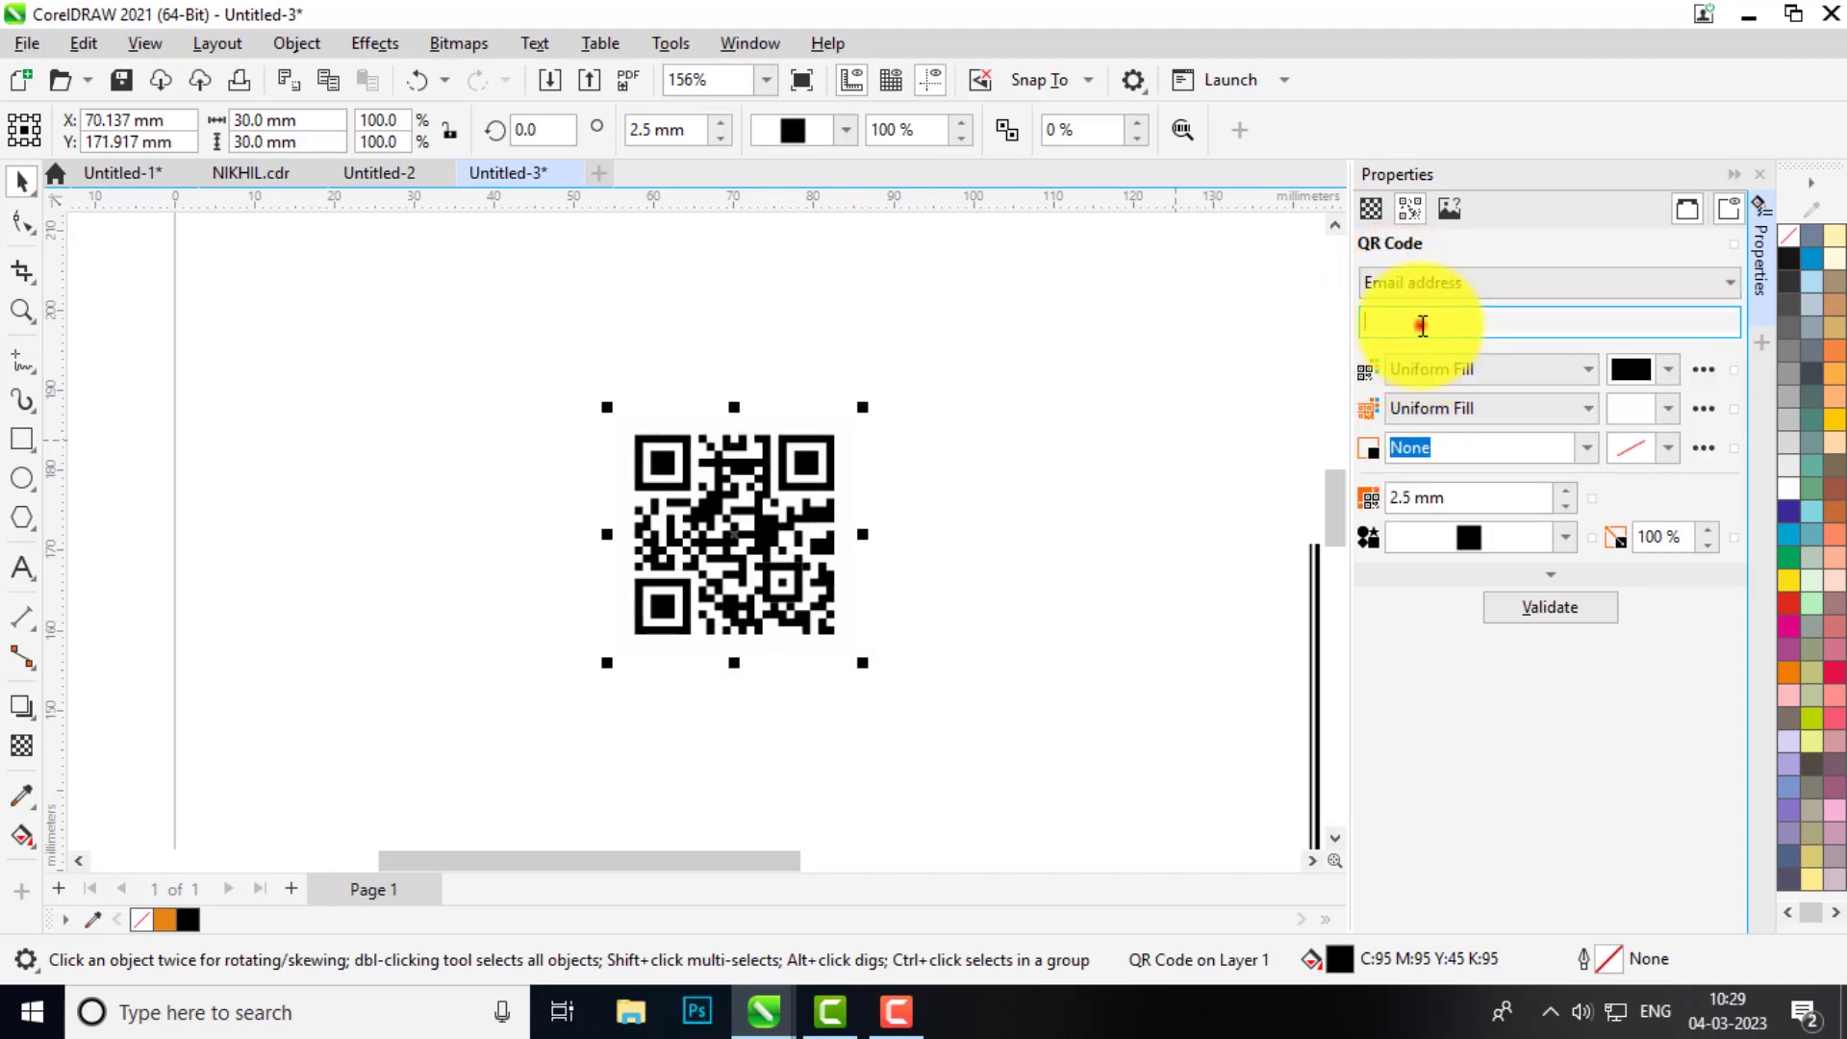
pyautogui.click(1416, 322)
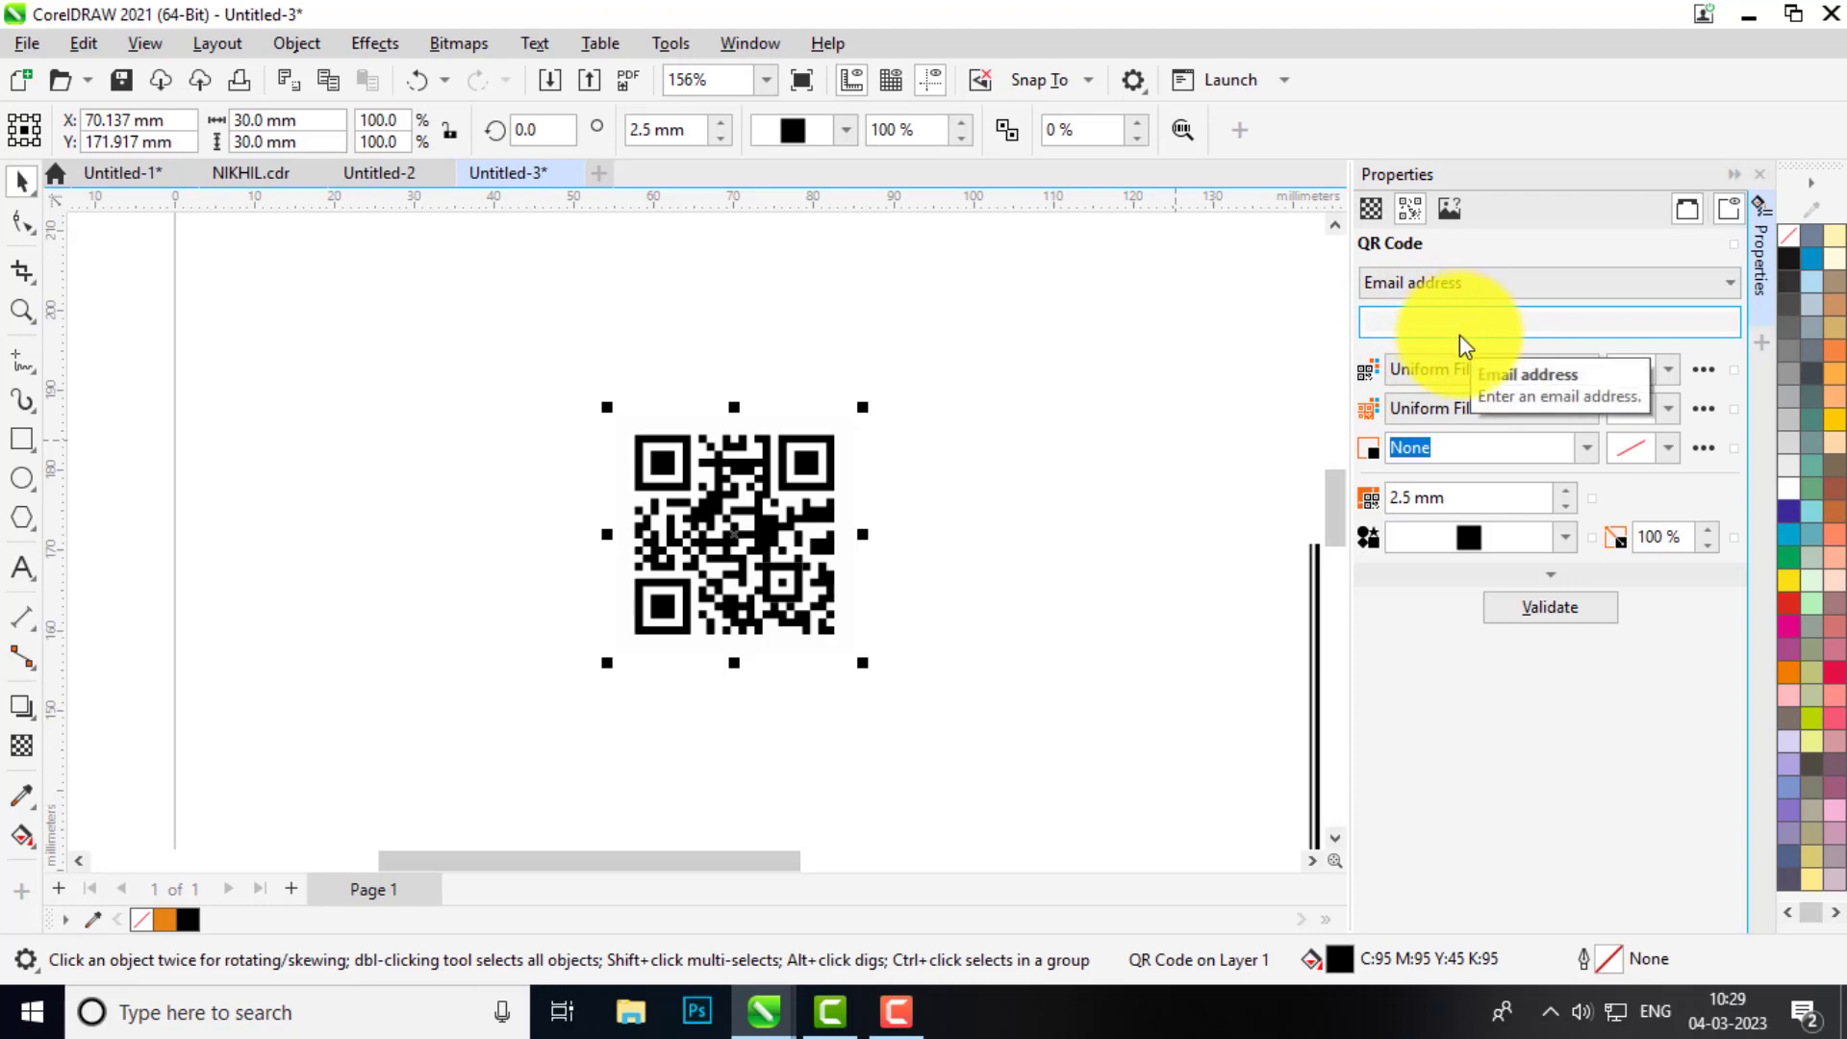
pyautogui.click(1538, 281)
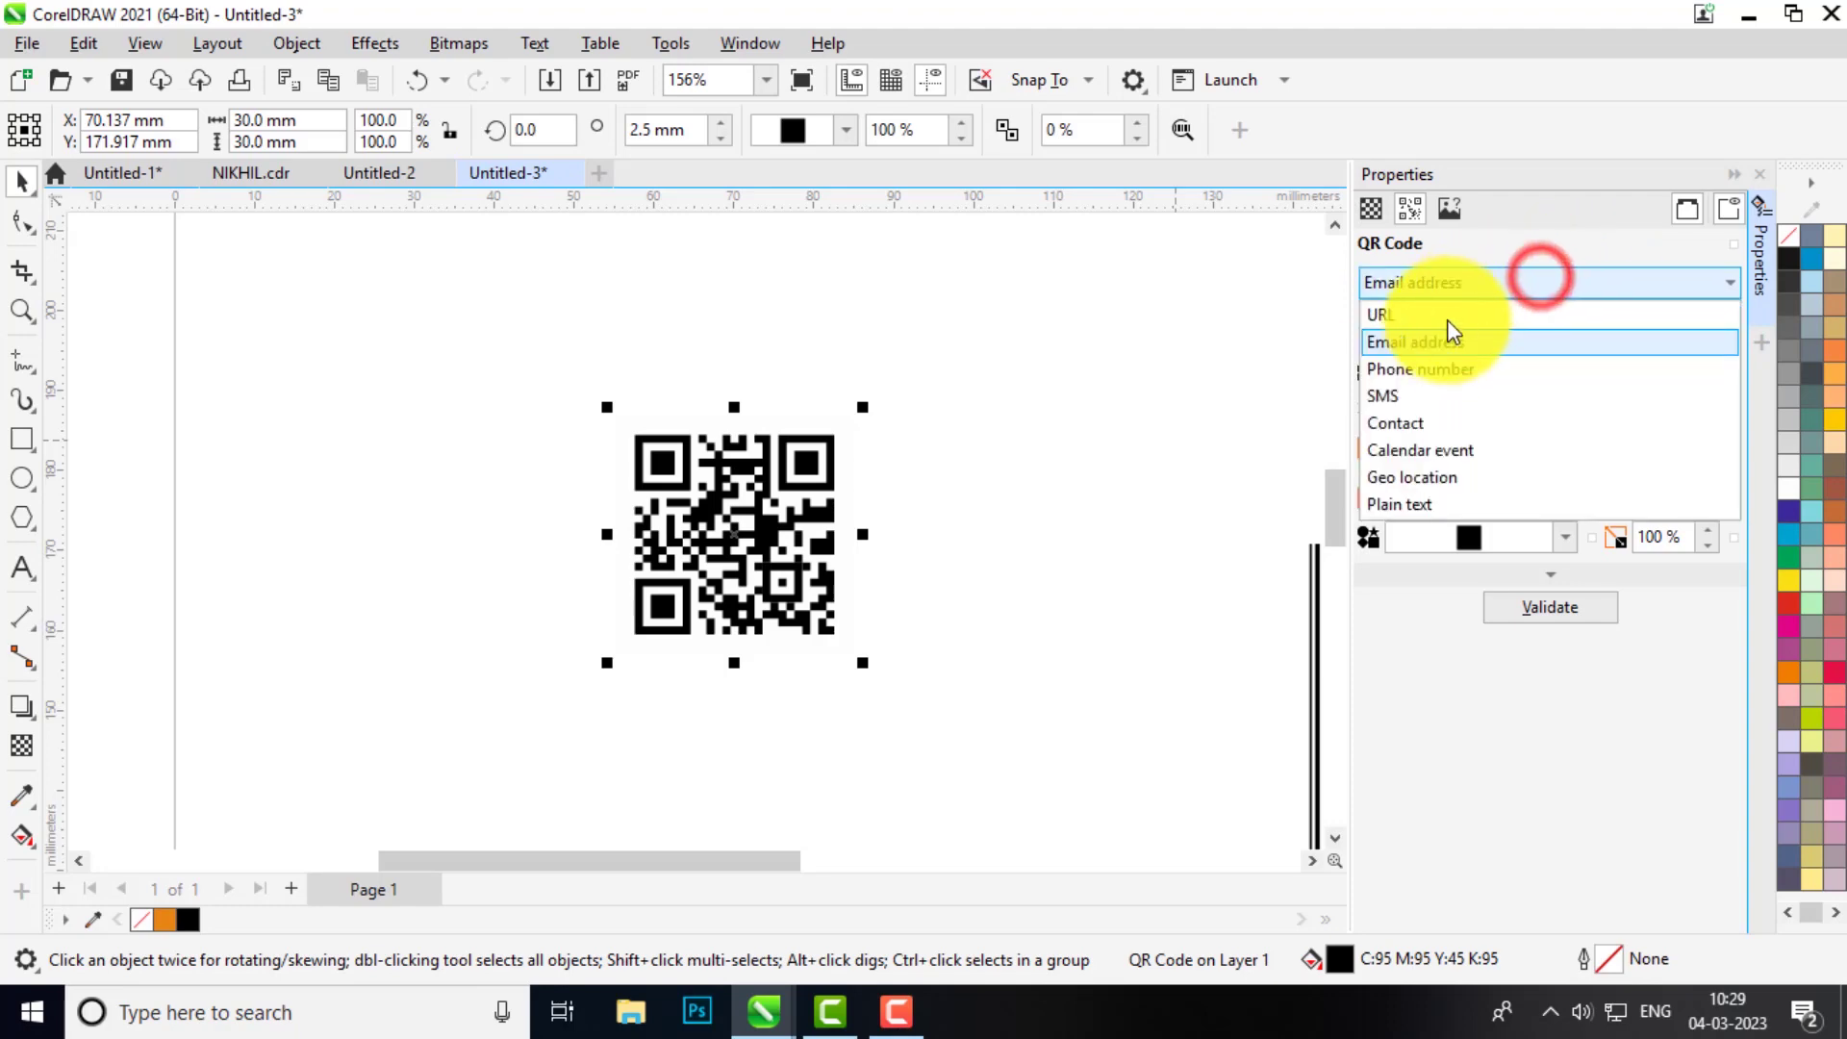
pyautogui.click(1417, 373)
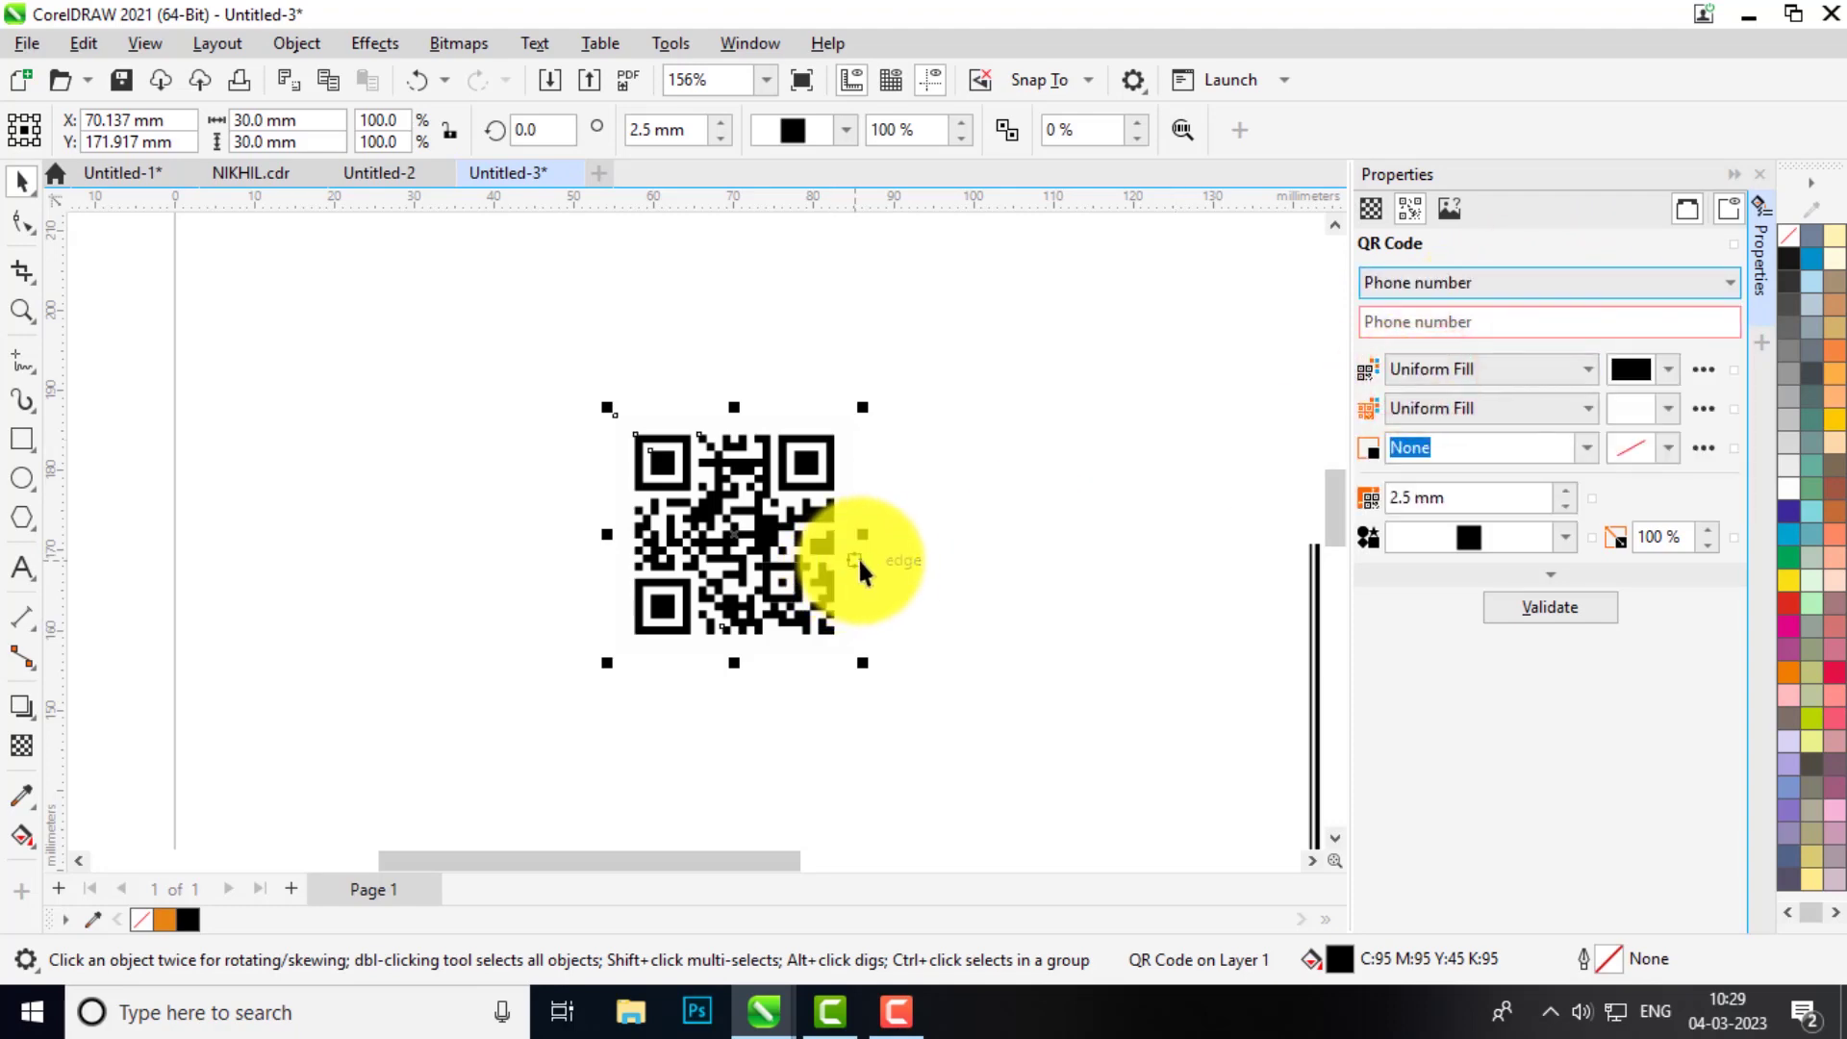
pyautogui.click(1490, 320)
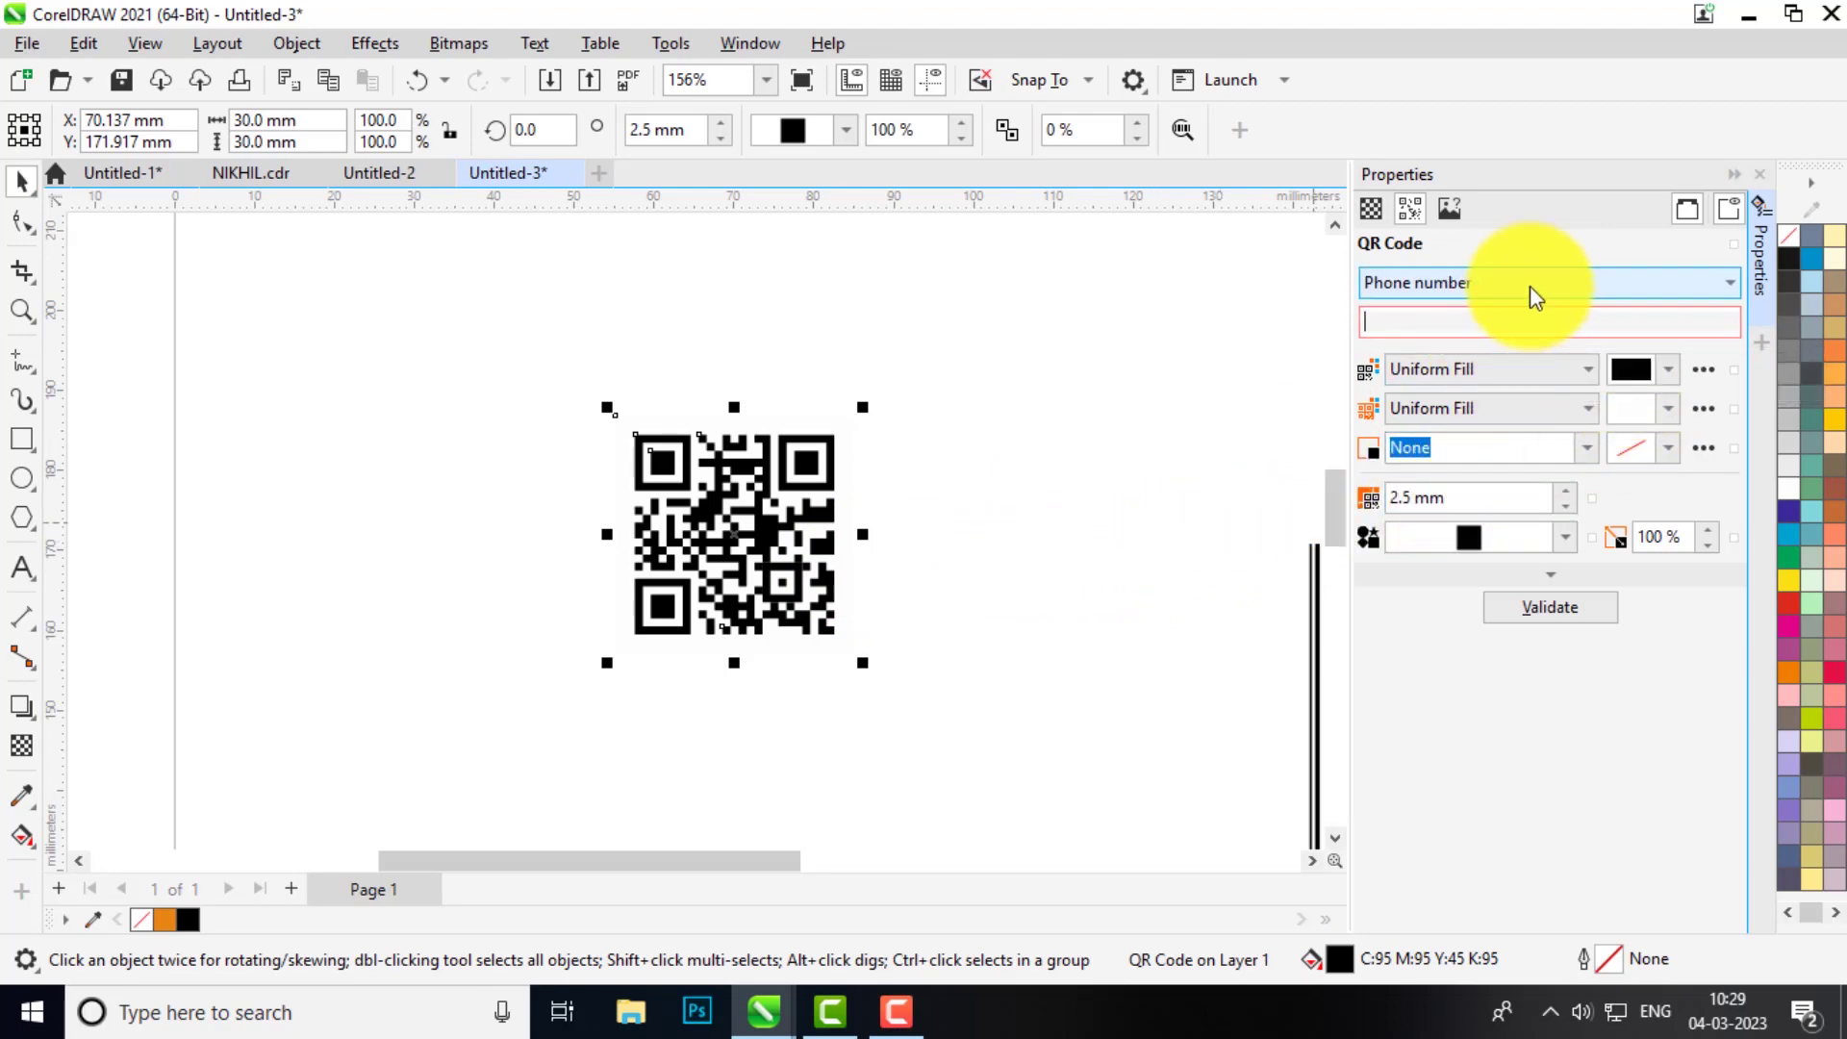
# Step: Try the SMS type for the QR code and visit its empty phone number and message fields
pyautogui.click(1520, 286)
pyautogui.click(1397, 392)
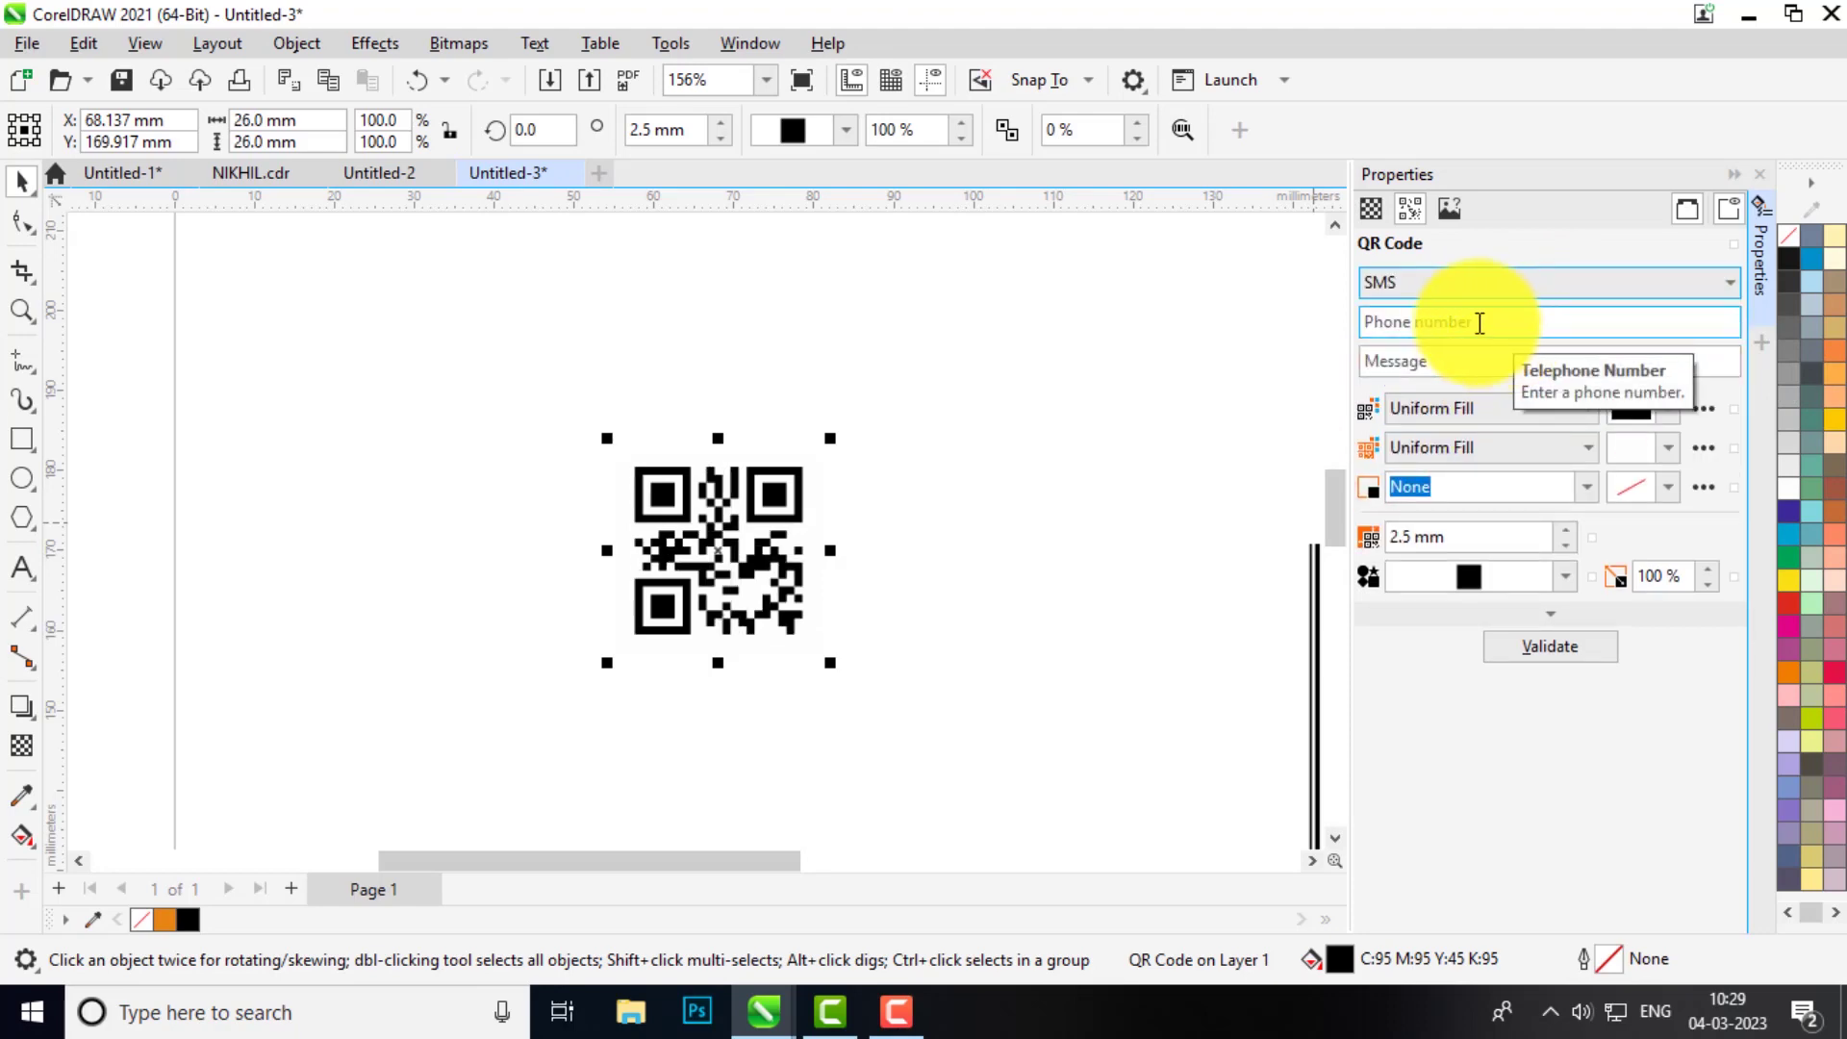
pyautogui.click(1479, 322)
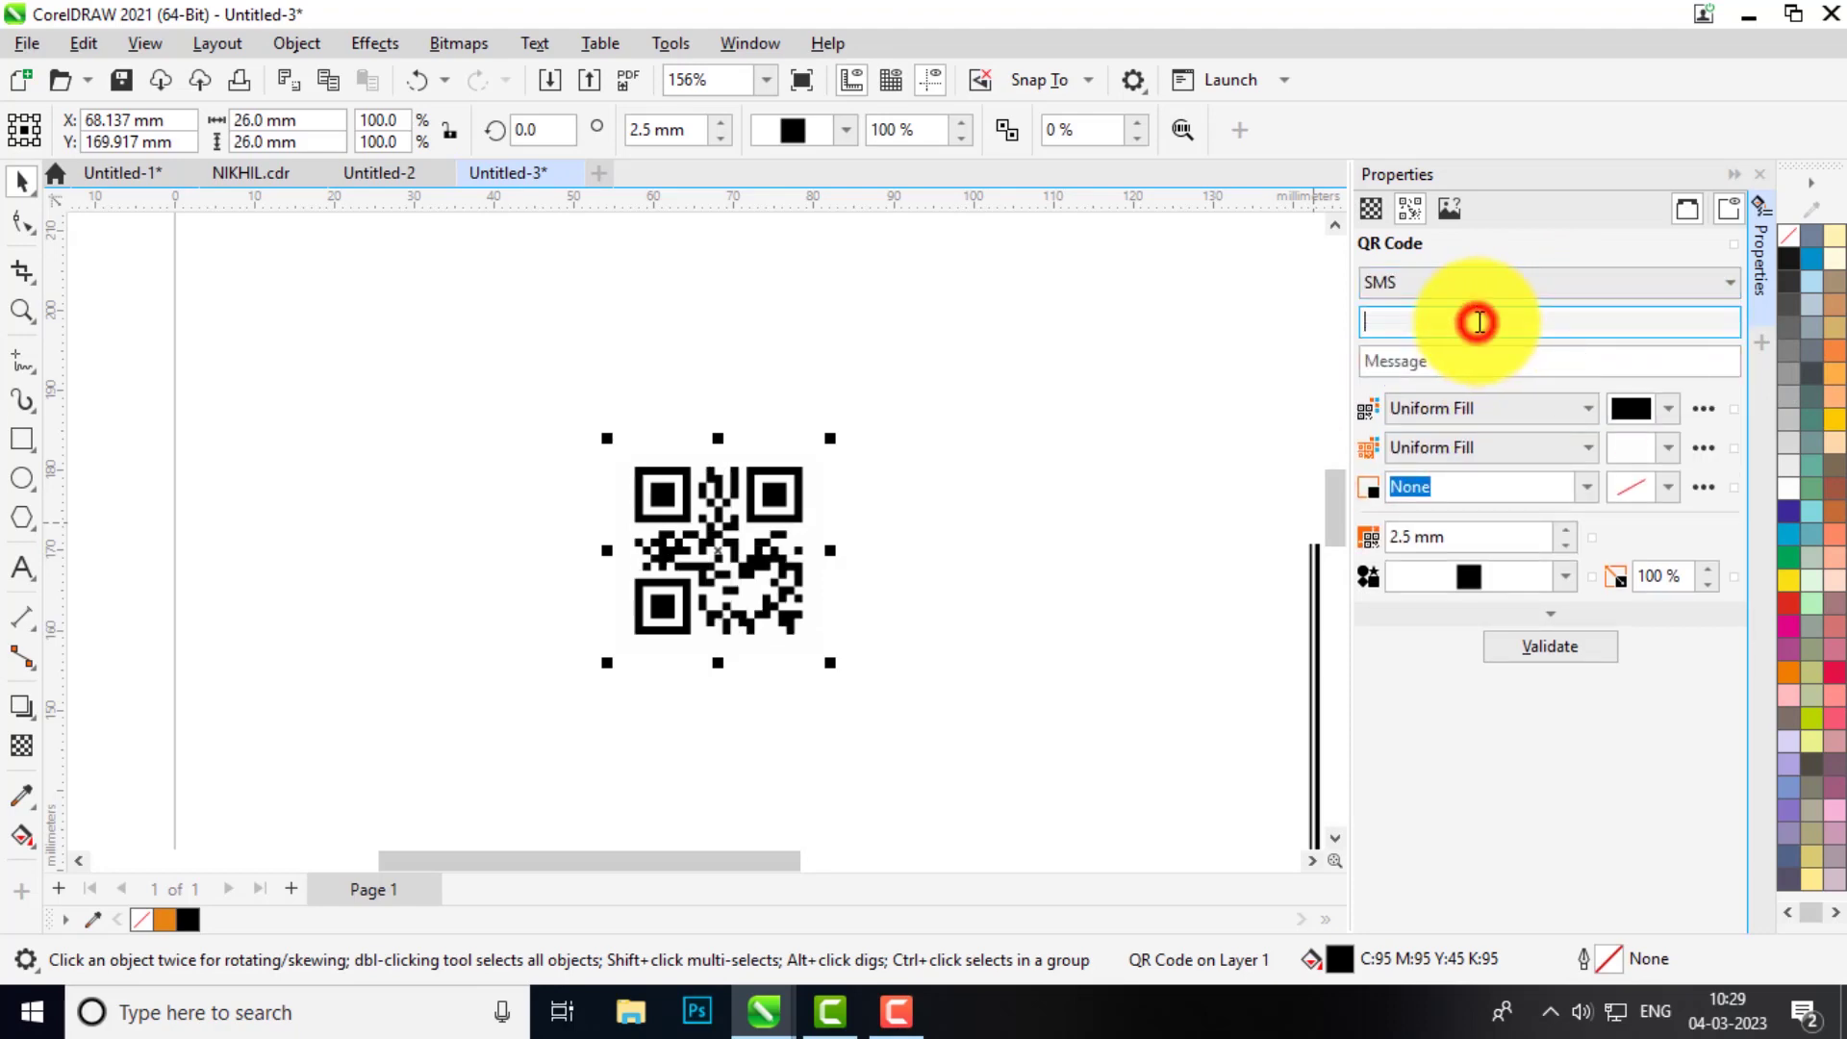
pyautogui.click(1433, 362)
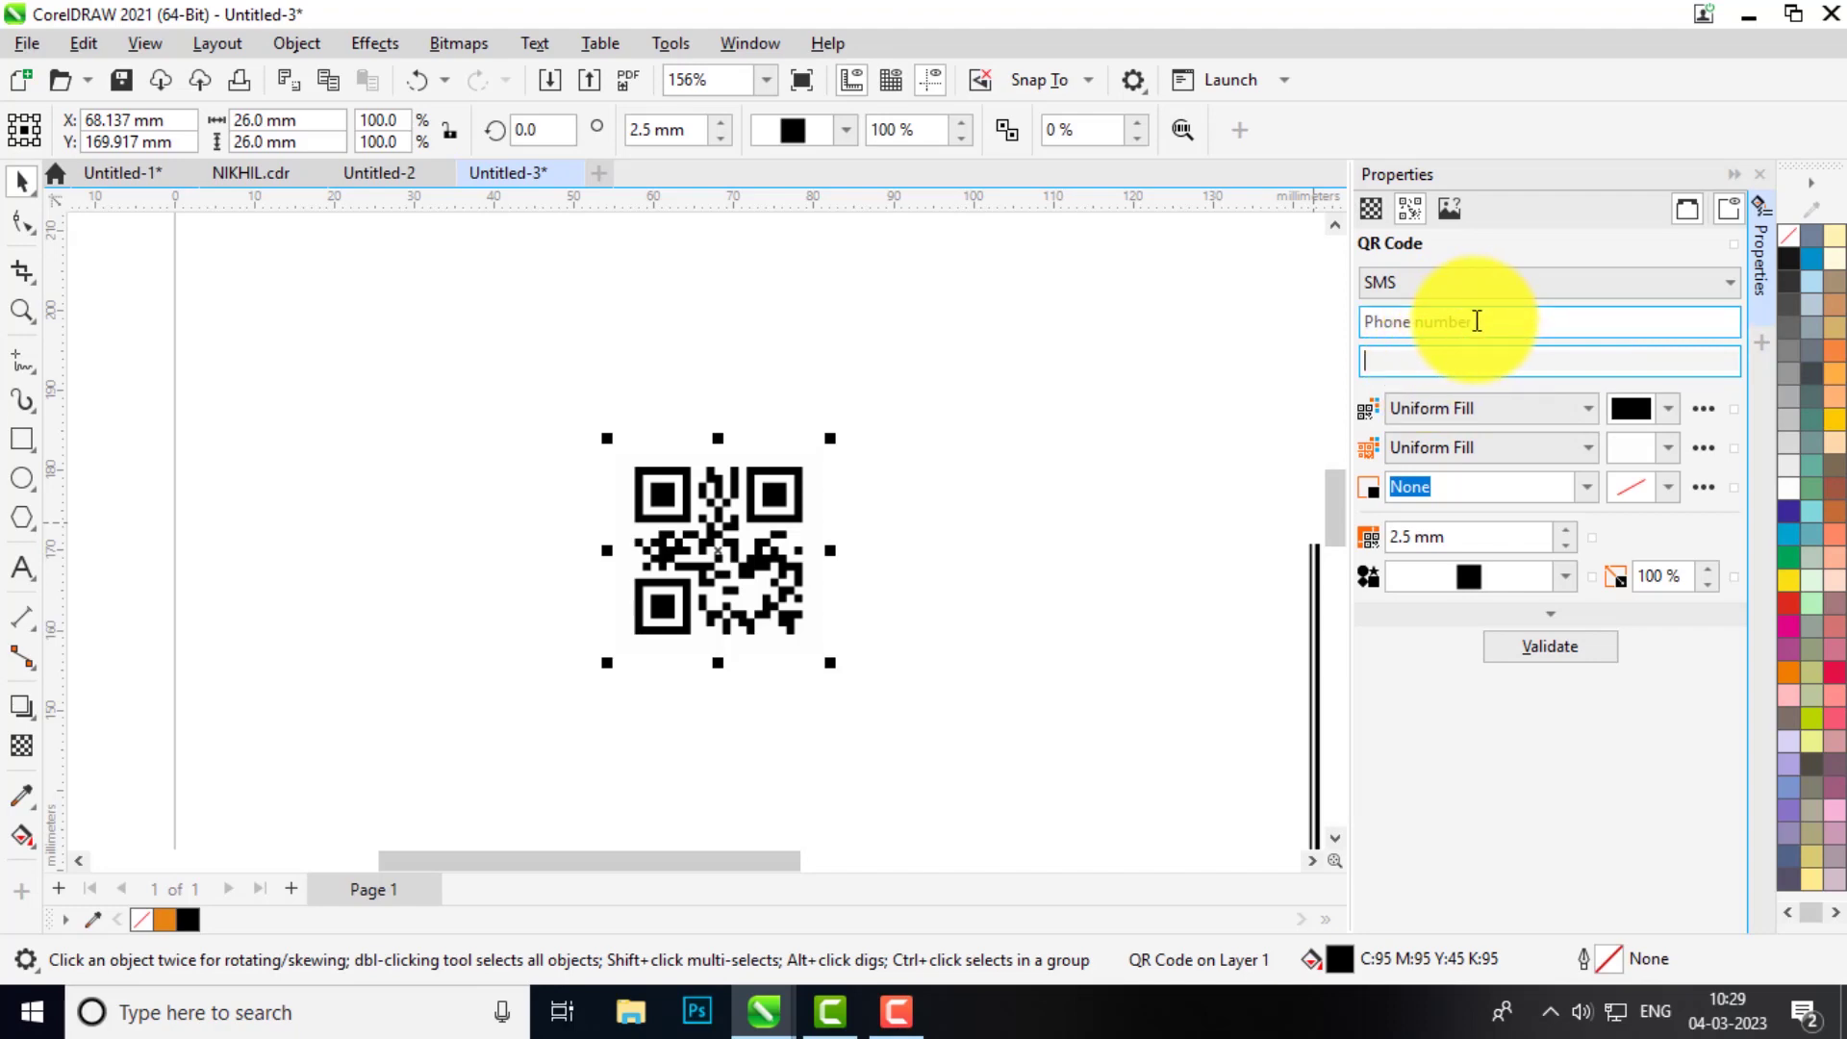
# Step: Switch the QR code type to Contact and look through the available vCard fields and fill options
pyautogui.click(1481, 284)
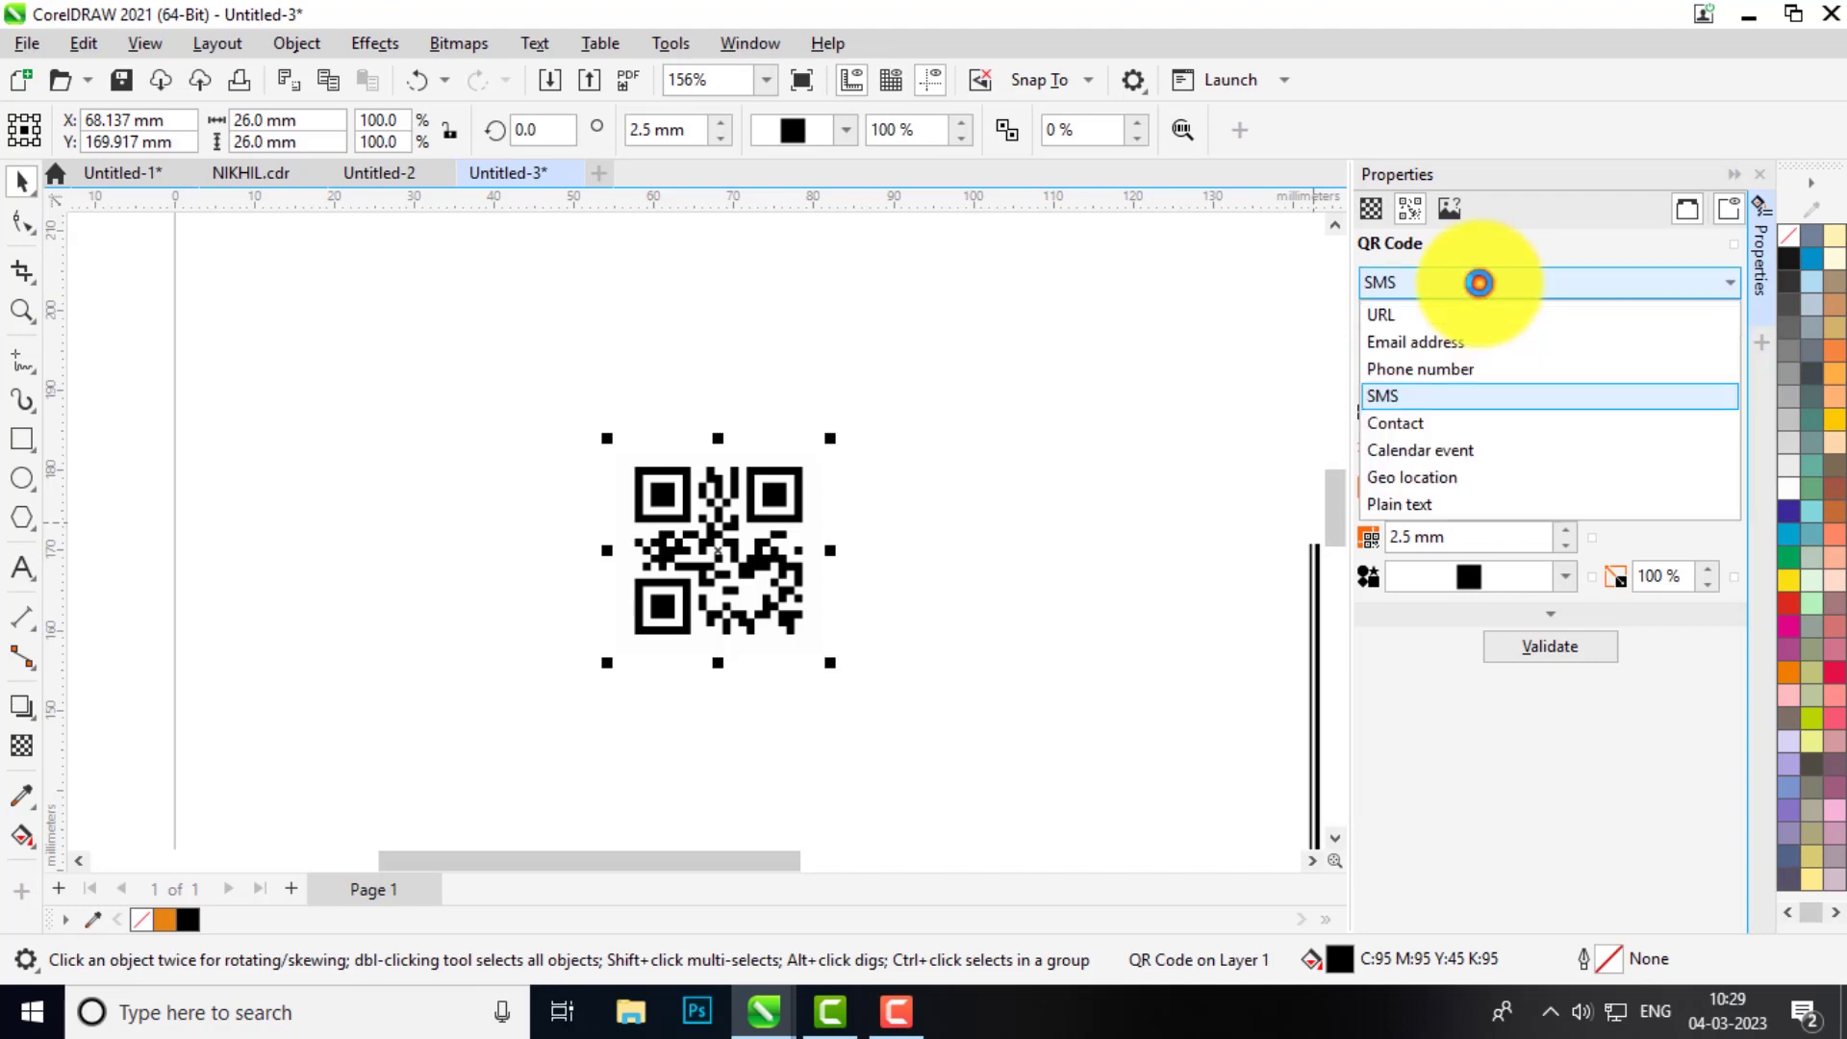
pyautogui.click(1404, 424)
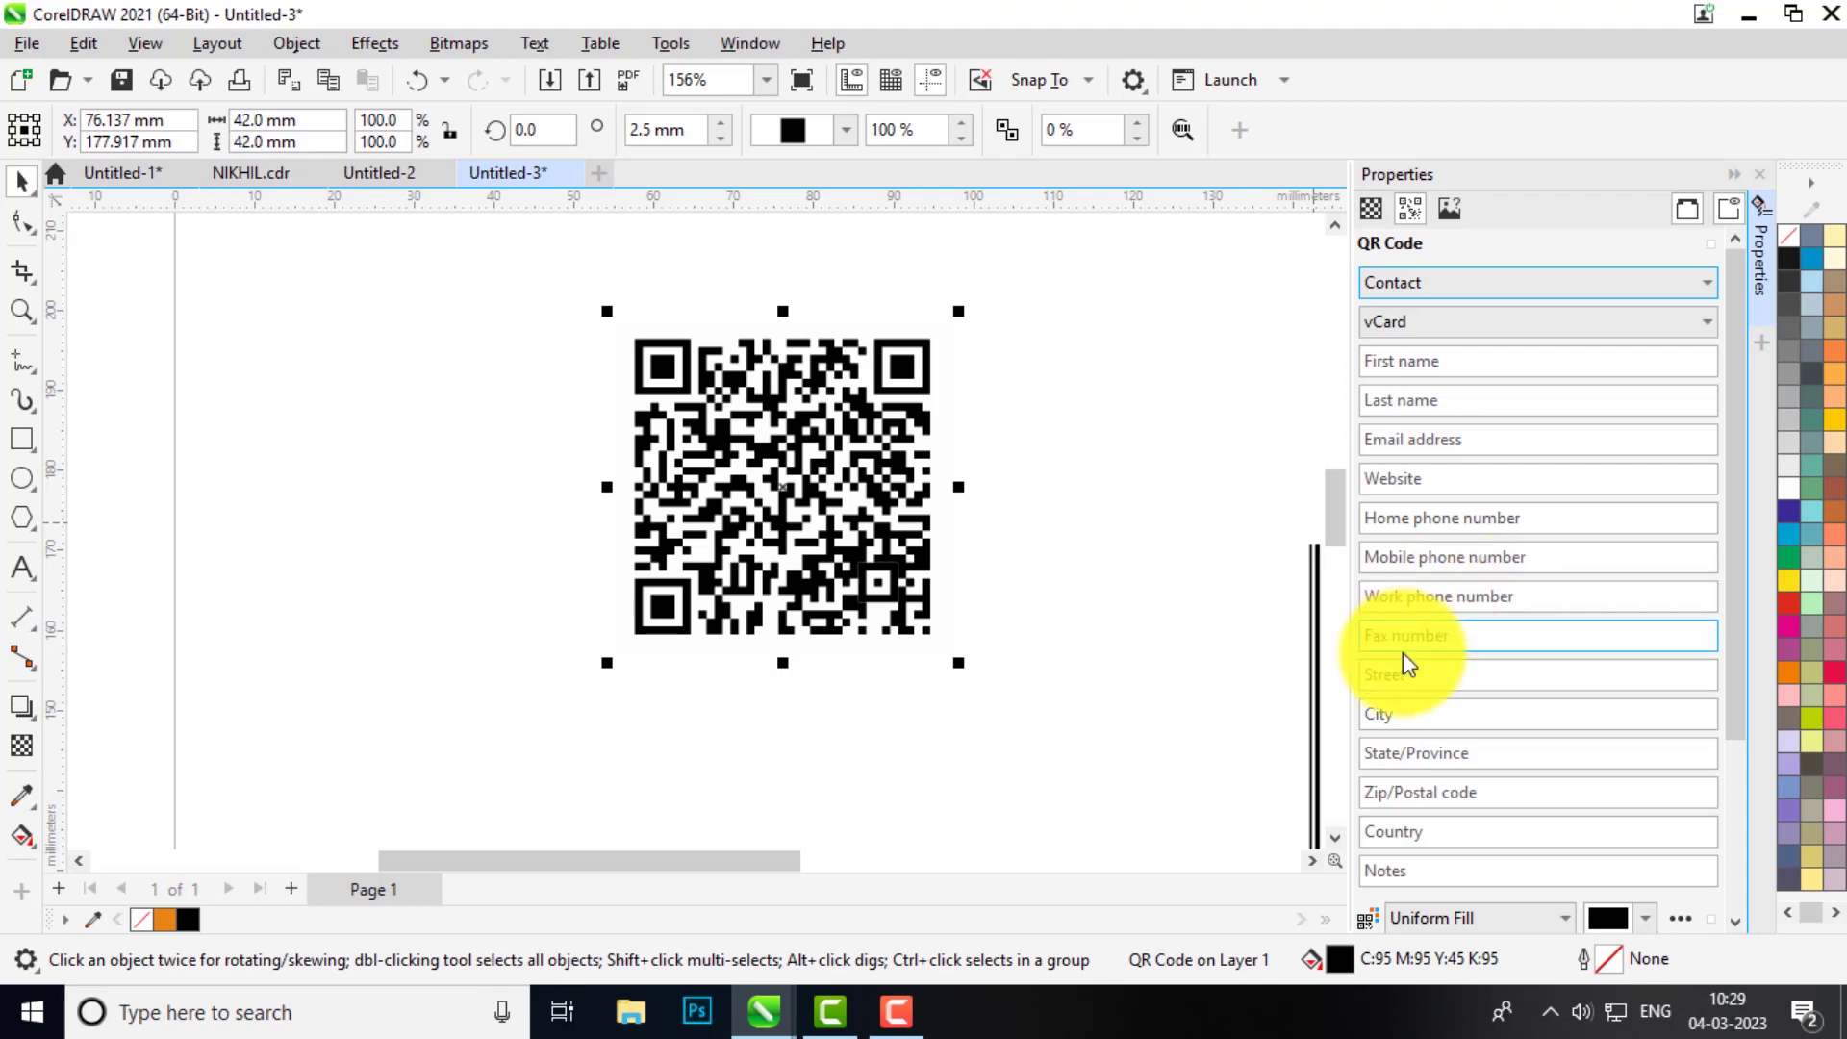
pyautogui.moveTo(1733, 568)
pyautogui.mouseDown()
pyautogui.moveTo(1723, 741)
pyautogui.moveTo(1749, 693)
pyautogui.moveTo(1756, 582)
pyautogui.mouseUp()
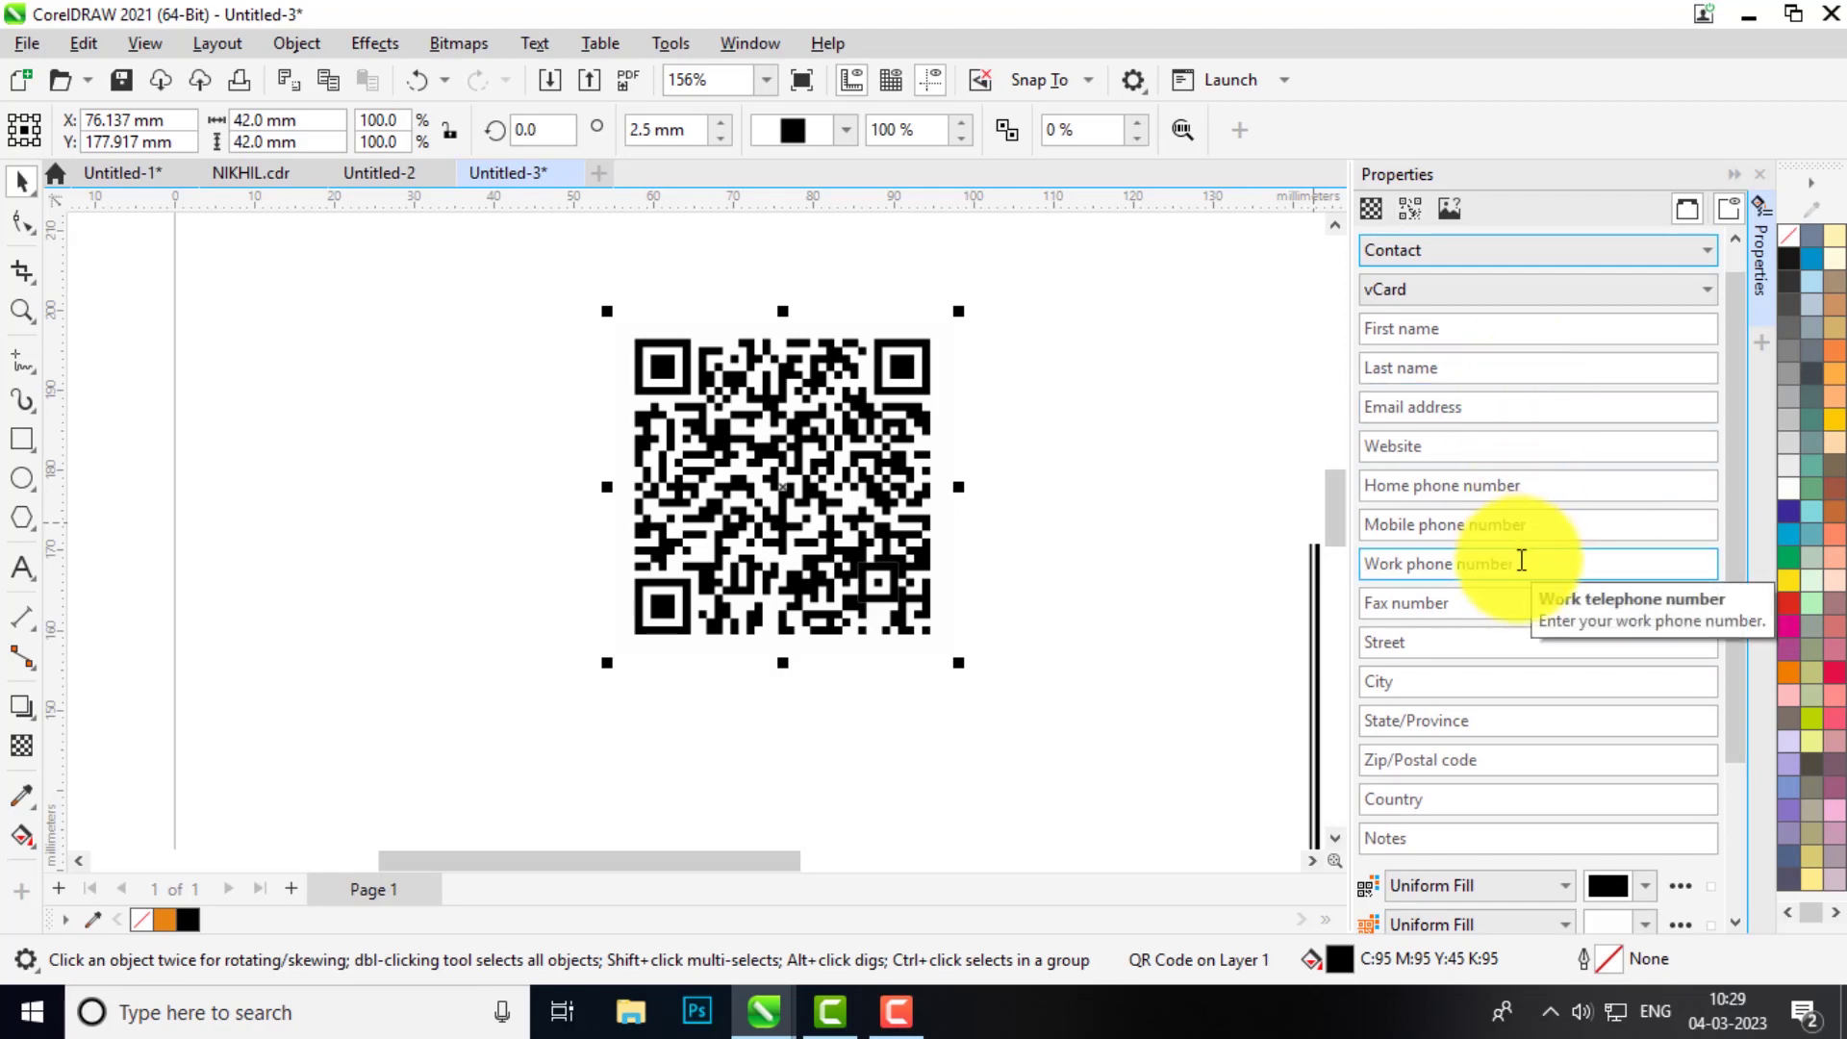
pyautogui.moveTo(1737, 377); pyautogui.dragTo(1733, 602)
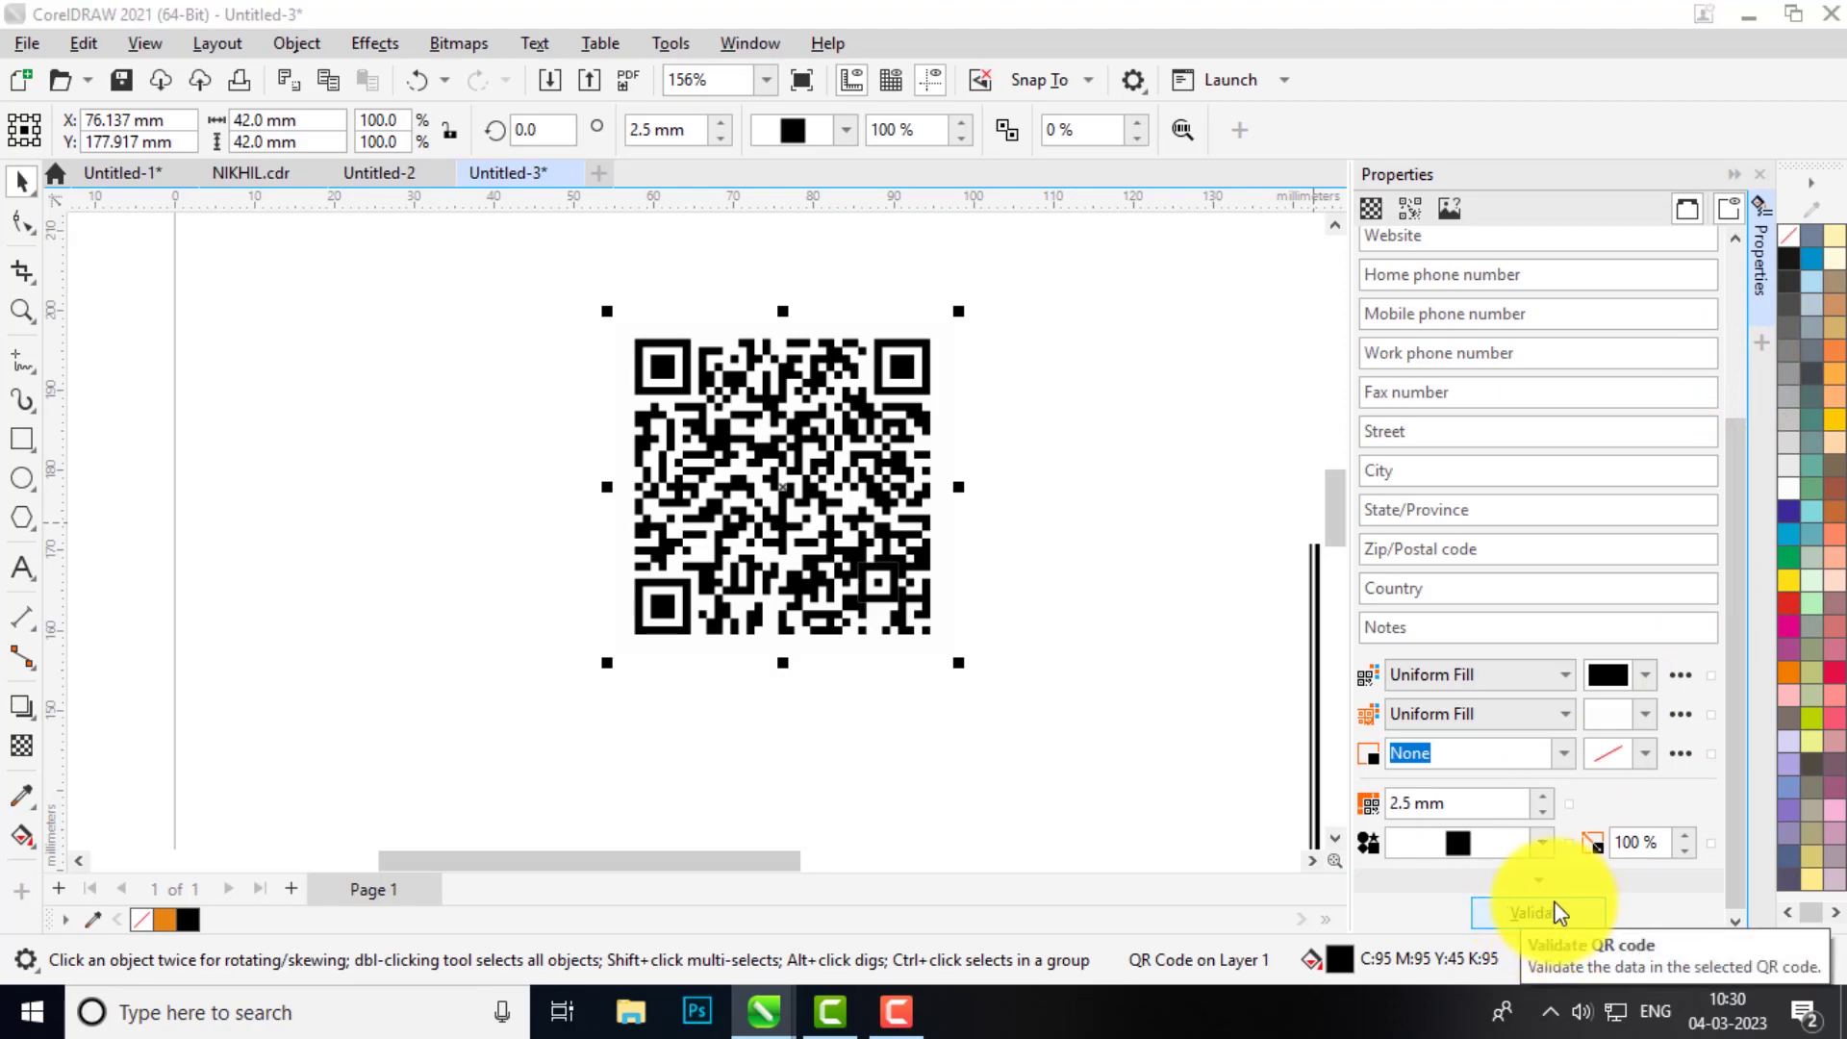
pyautogui.moveTo(1736, 565); pyautogui.dragTo(1750, 360)
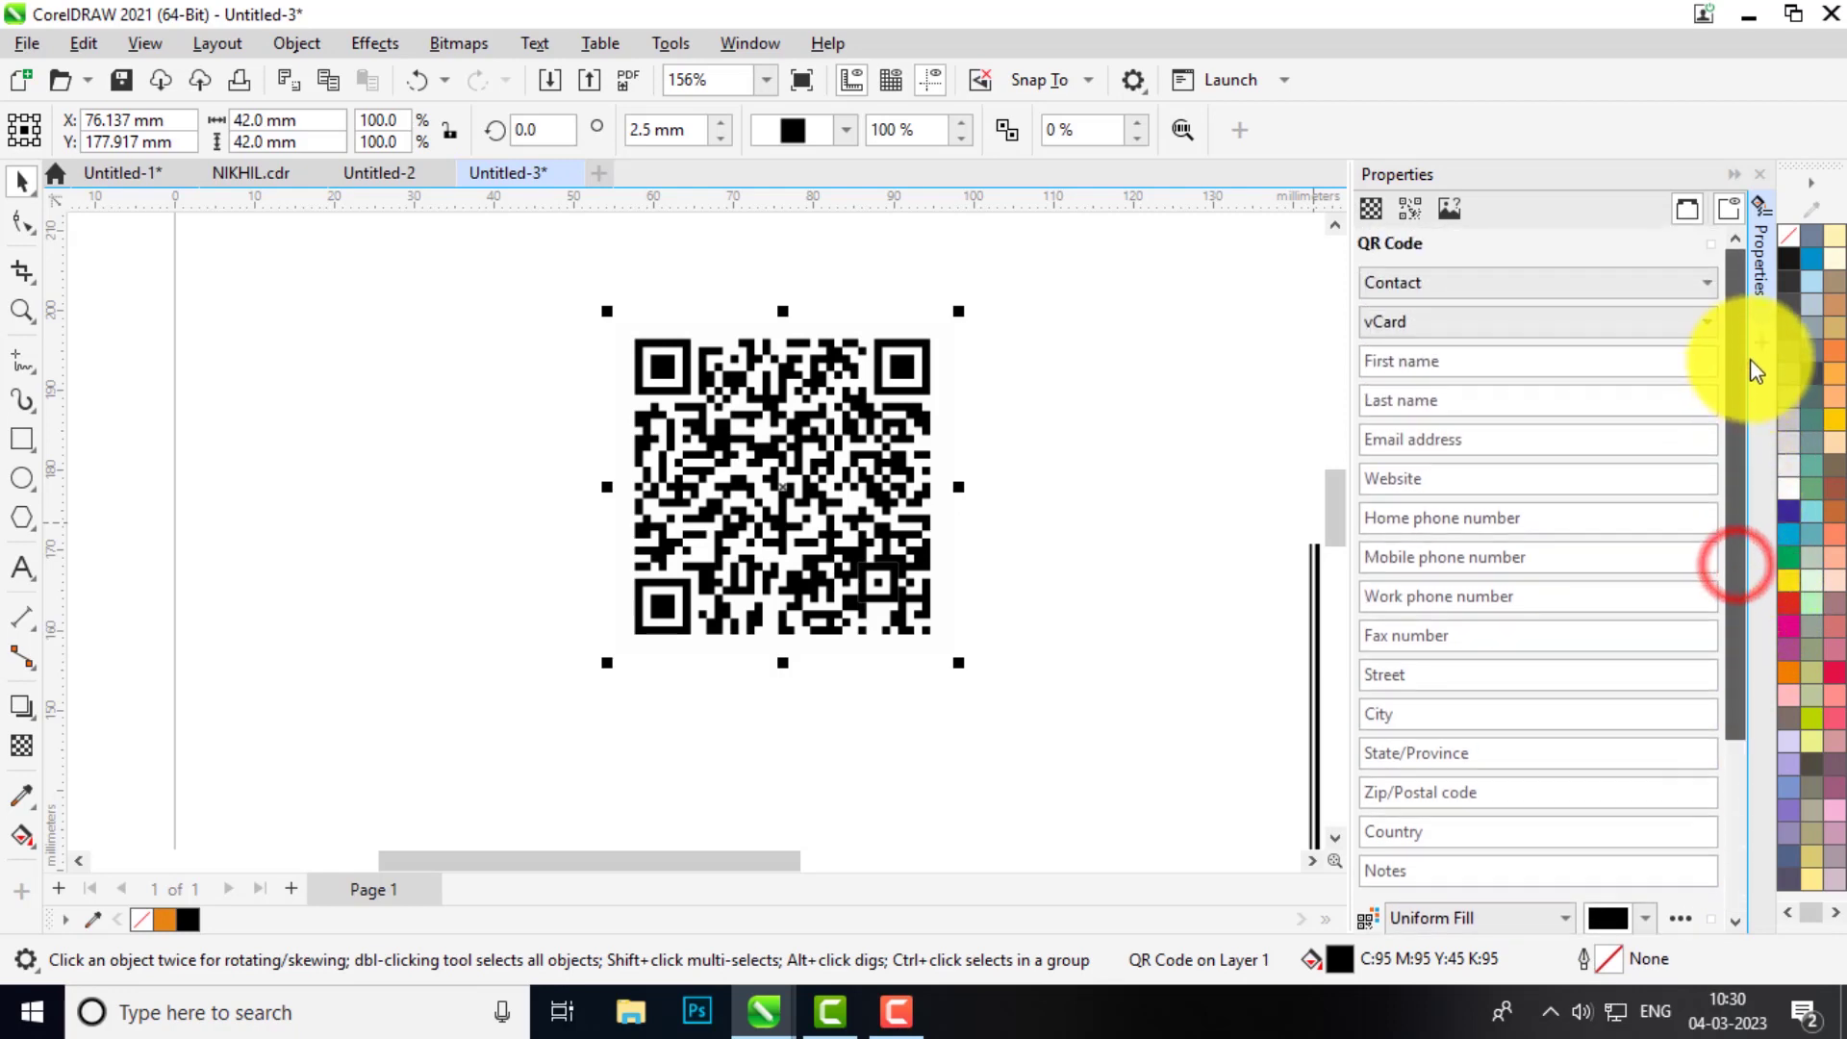
# Step: Try the meCard format for the contact QR code and return it to vCard
pyautogui.click(1439, 317)
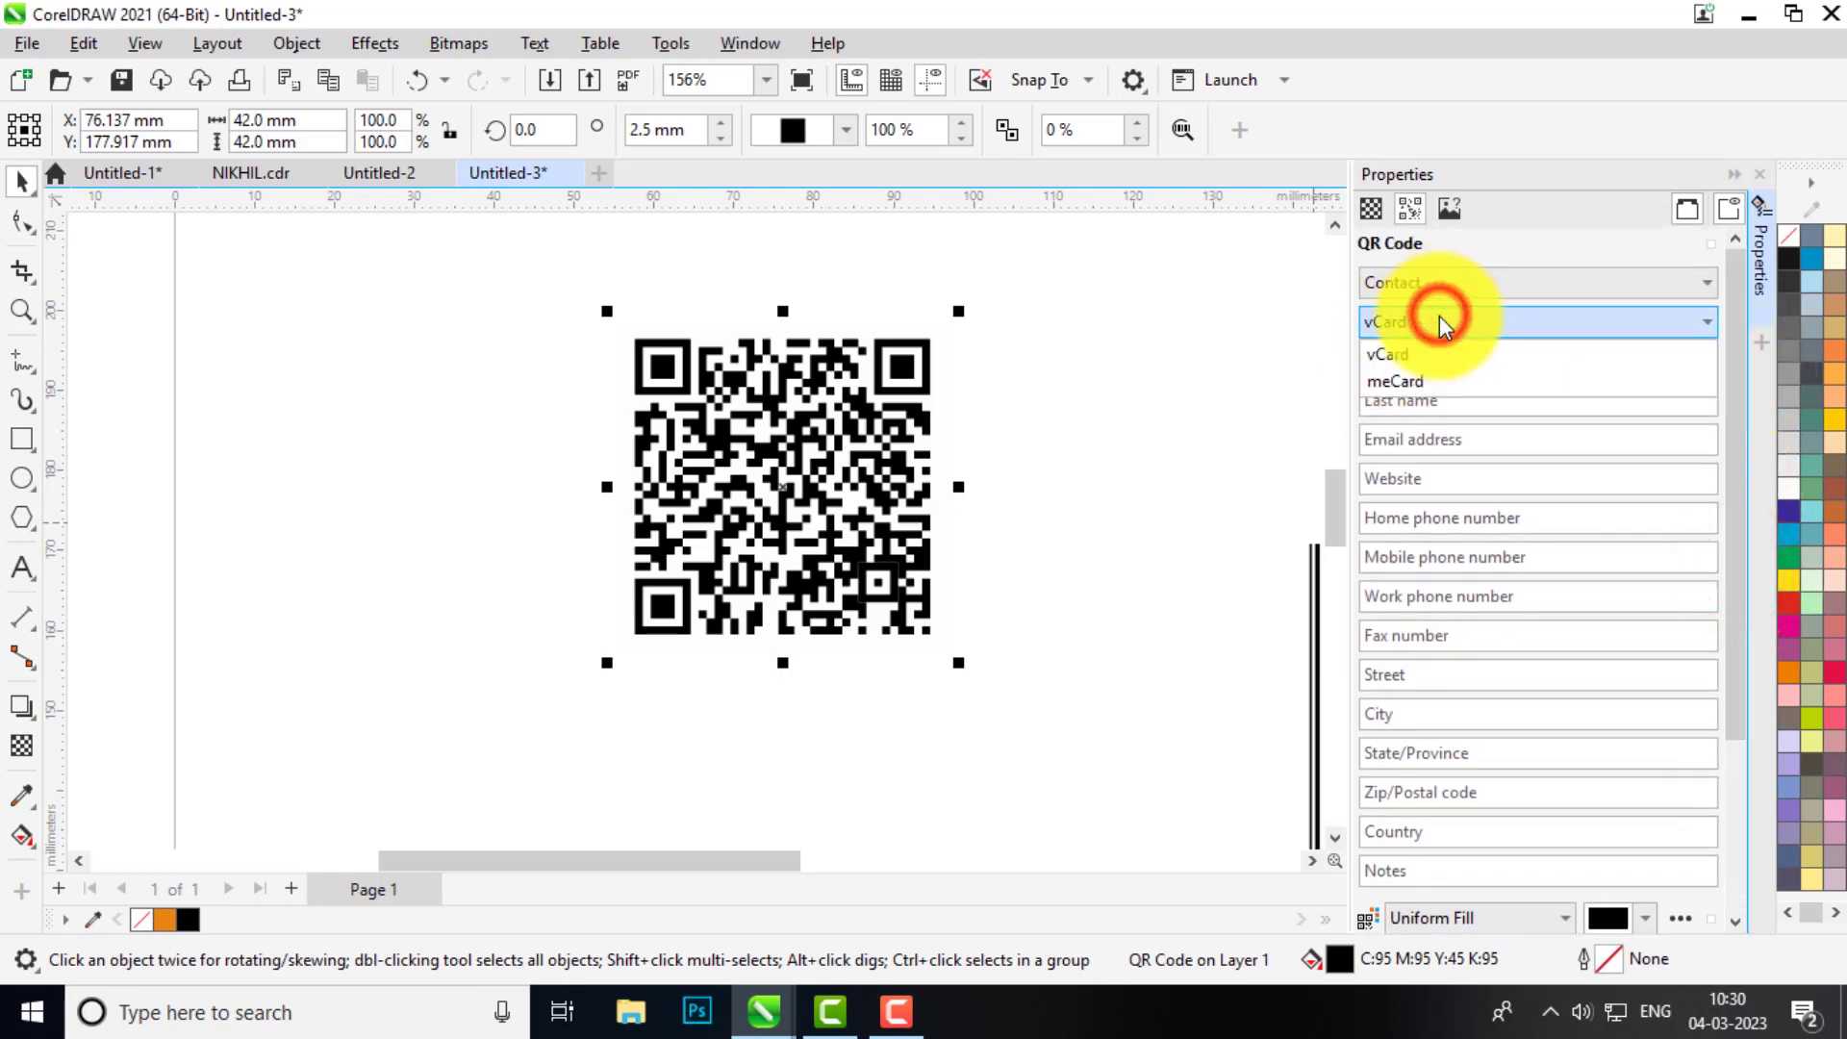
pyautogui.click(1402, 379)
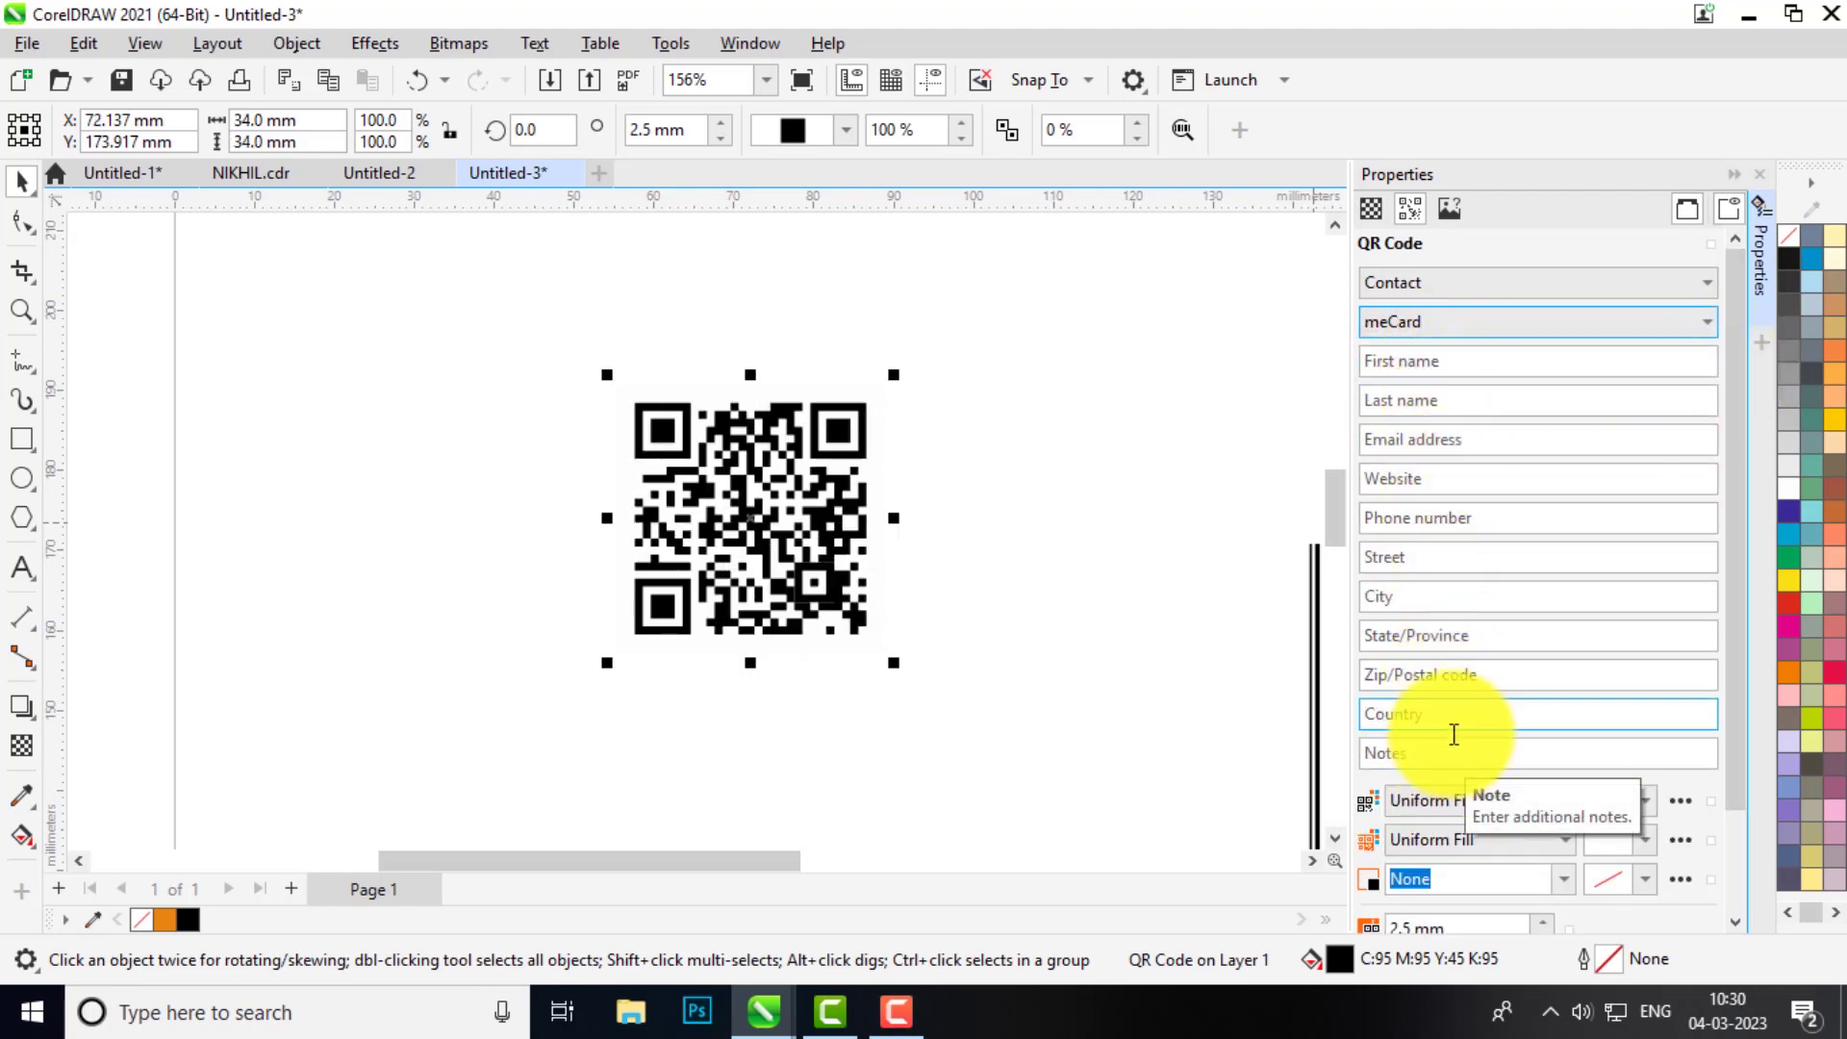
pyautogui.click(1436, 319)
pyautogui.click(1406, 356)
# Step: Try the Calendar event type for the QR code and change the type to Geo location
pyautogui.click(1423, 282)
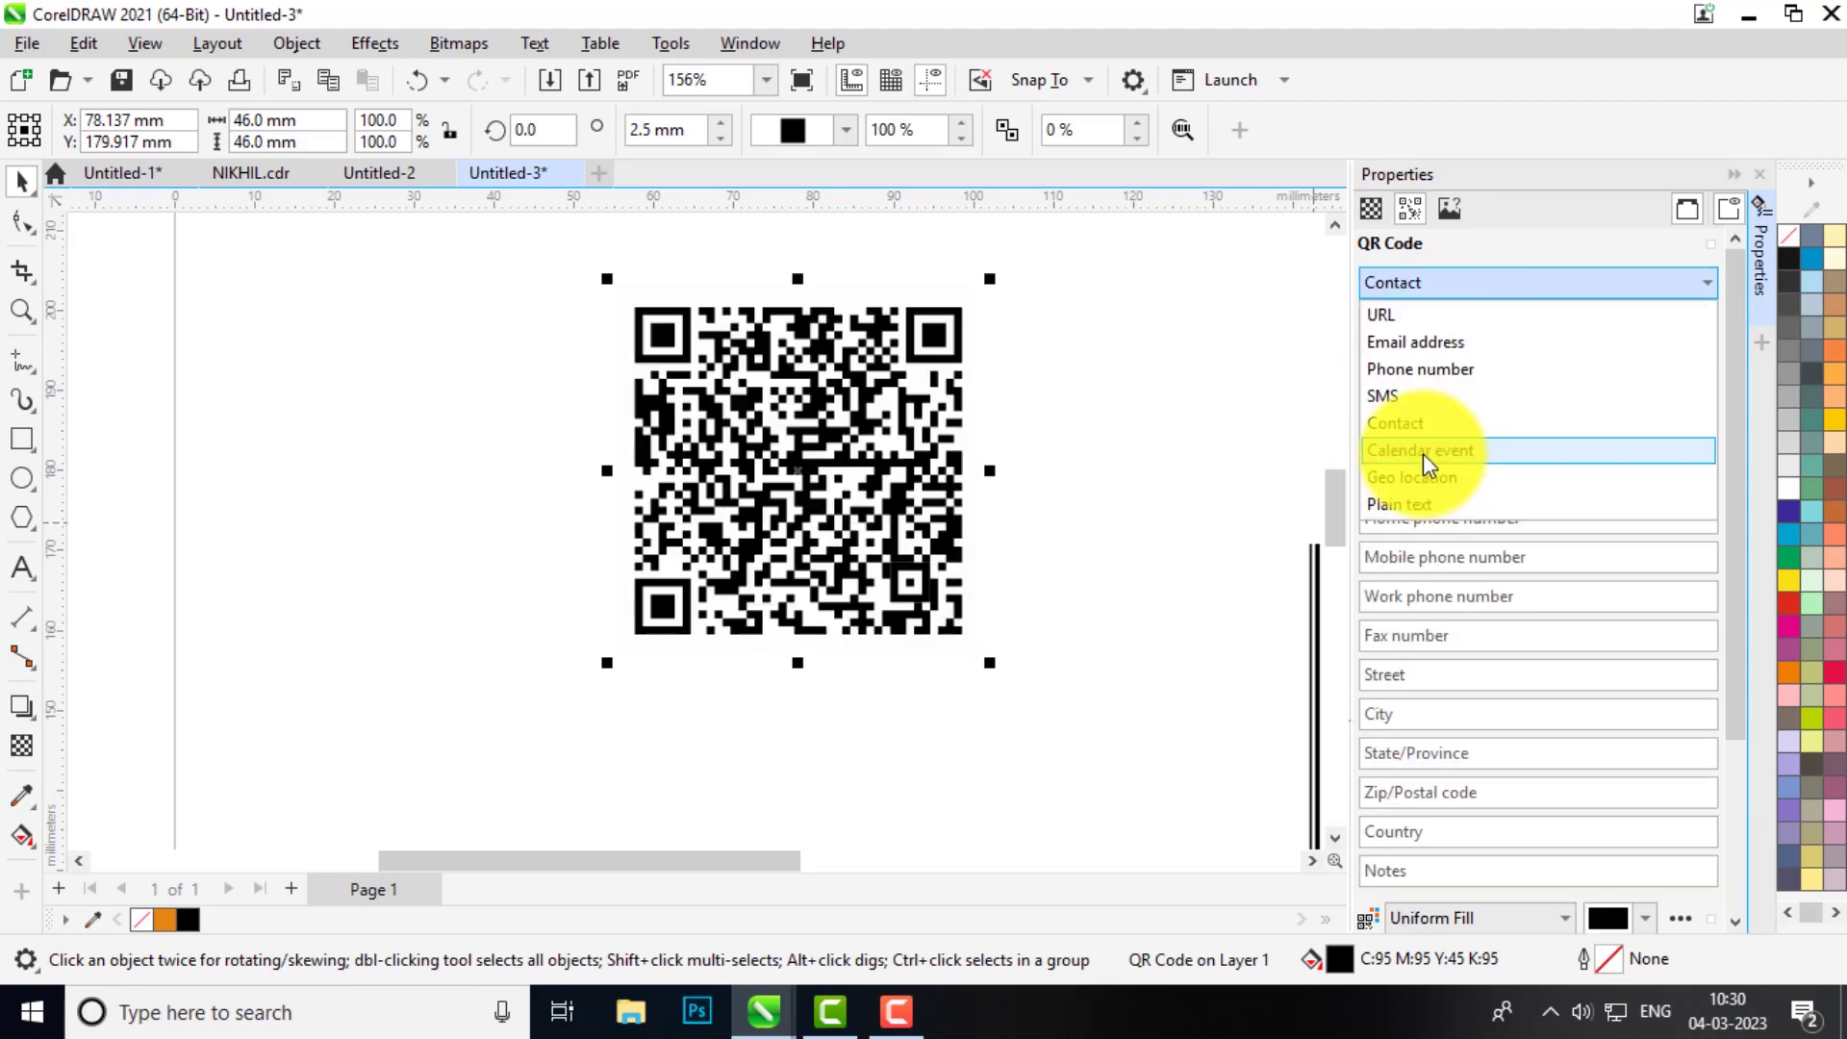
pyautogui.click(1439, 451)
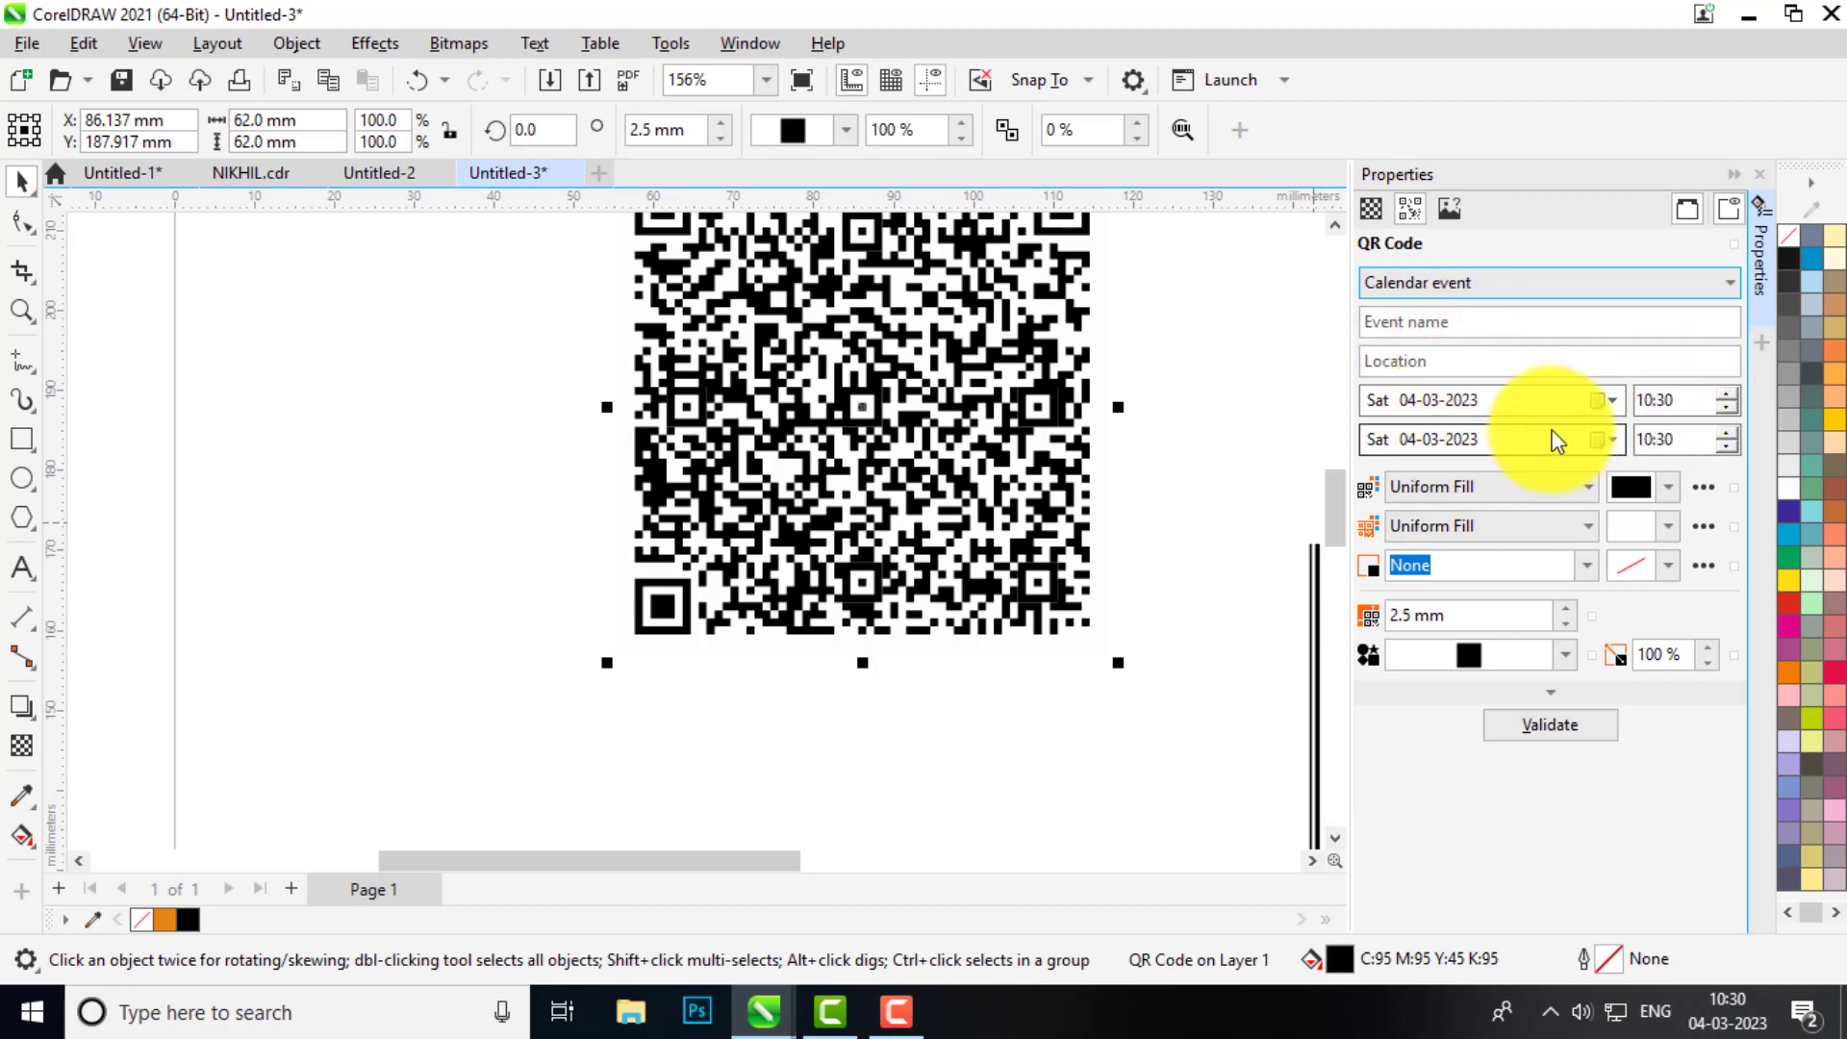
pyautogui.click(1510, 290)
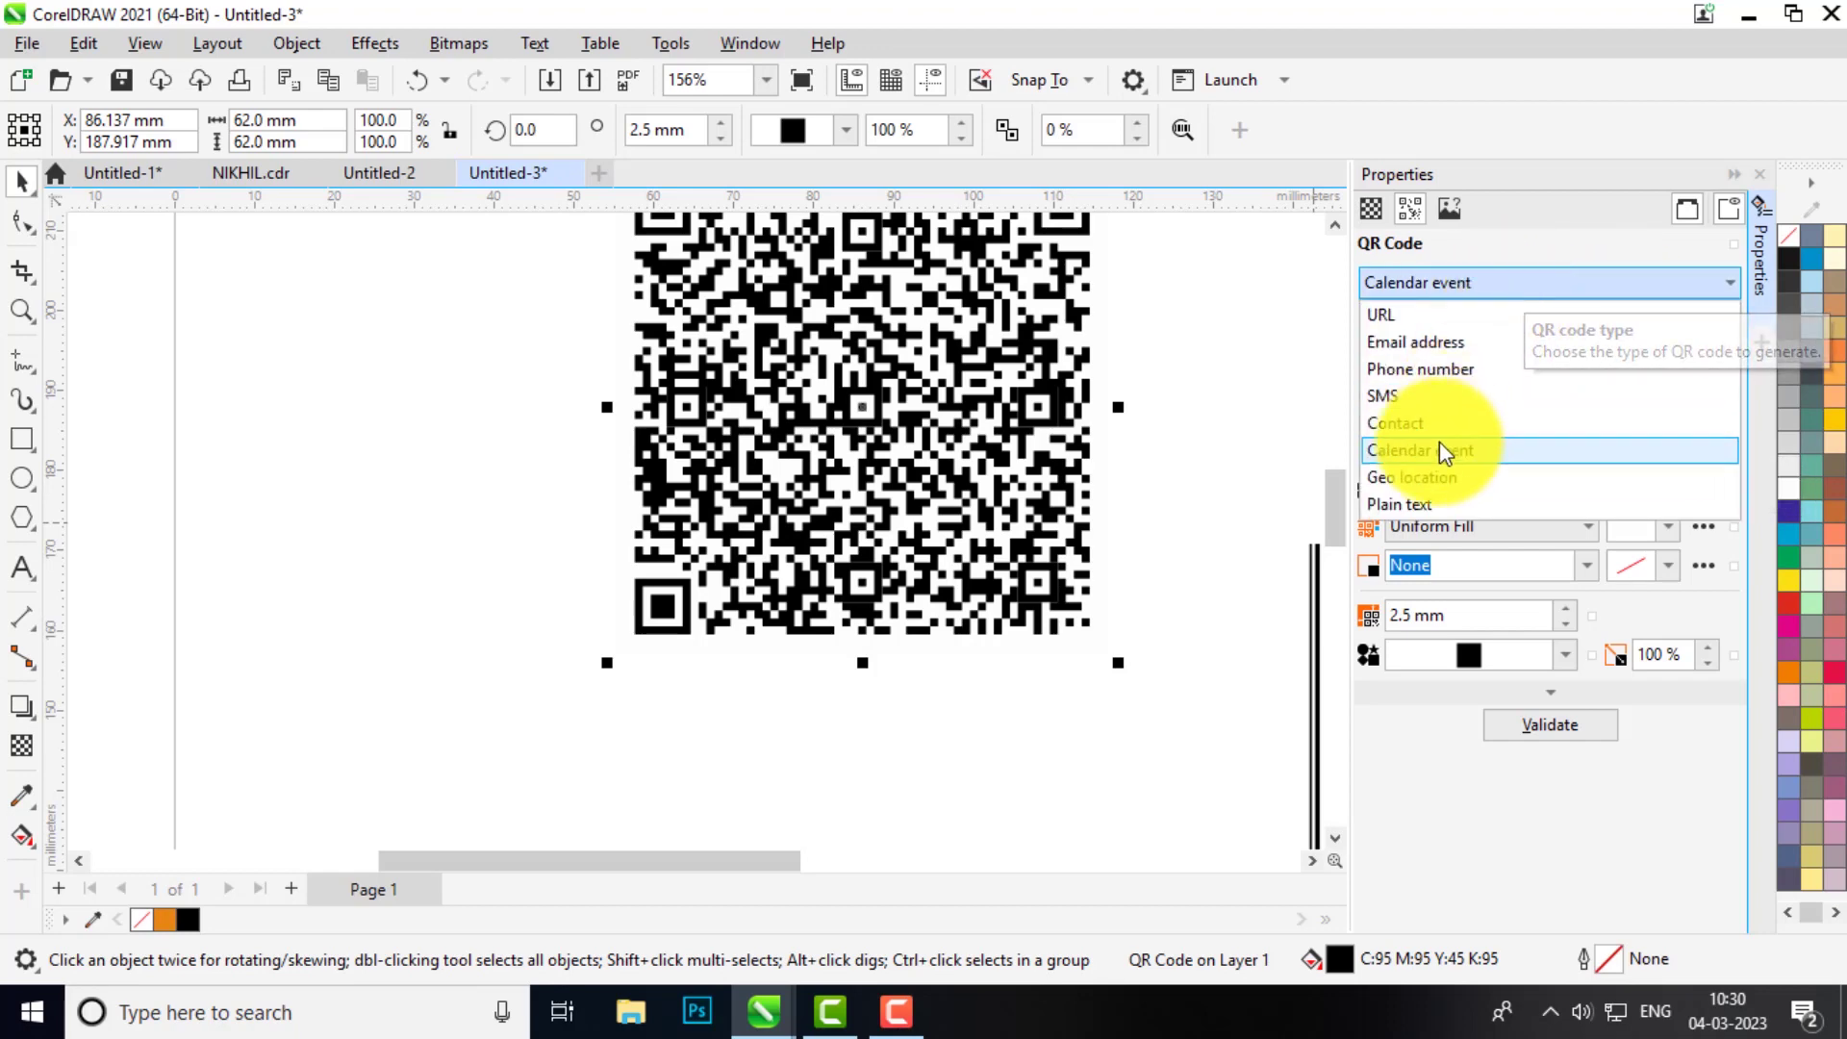
pyautogui.click(1430, 477)
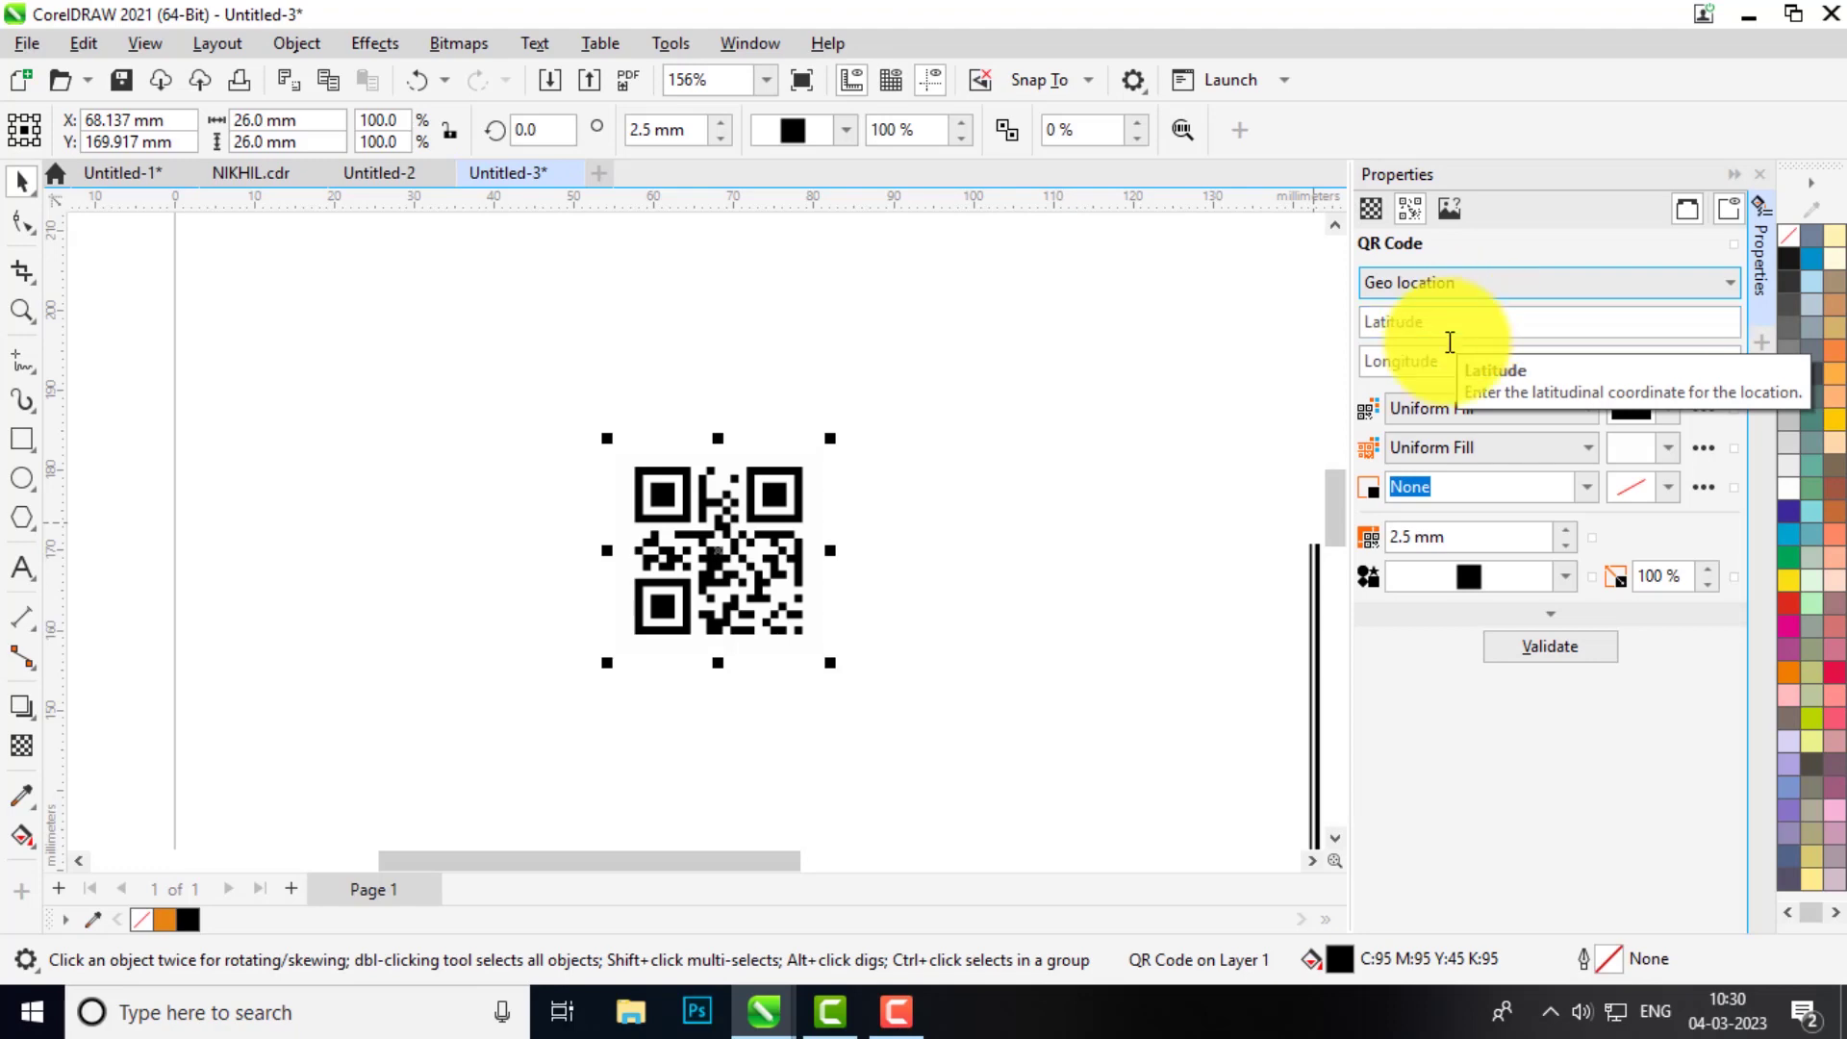
# Step: Change the QR code's data type to Plain text and enter the message "From Achieves Institute of Computer Education"
pyautogui.click(1497, 321)
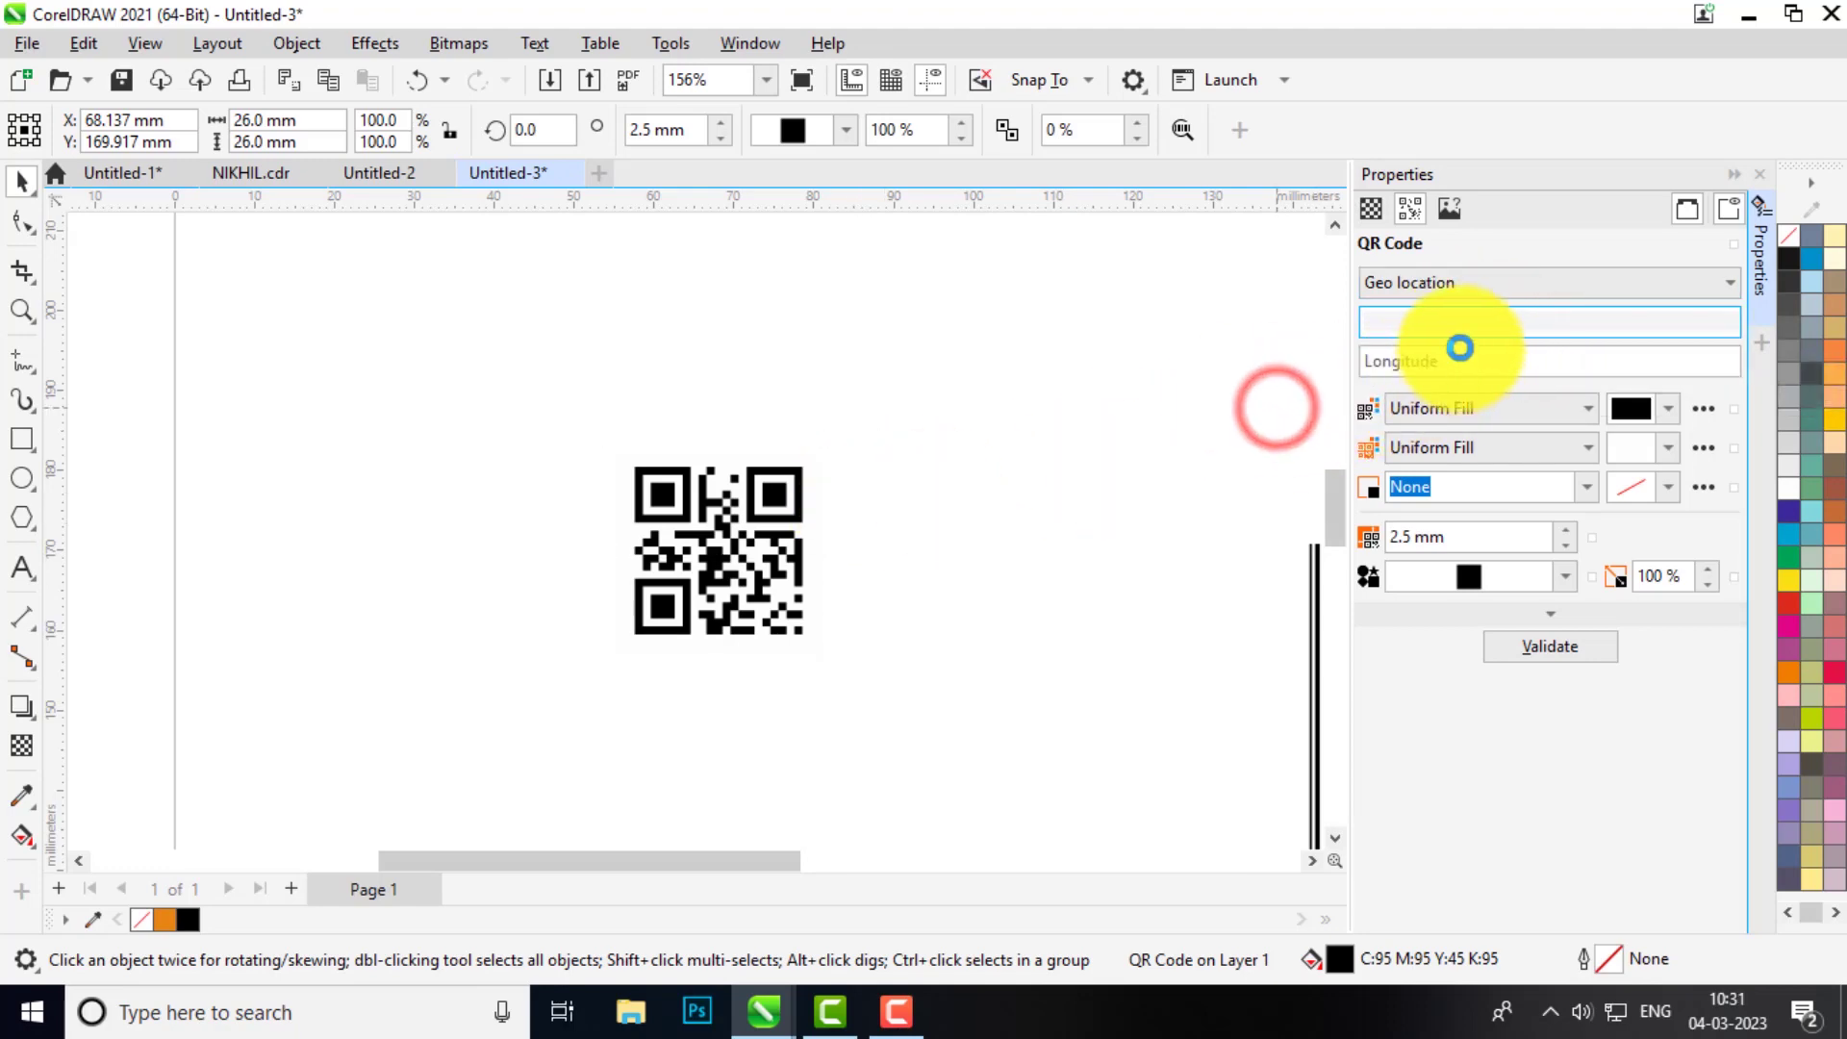
pyautogui.click(781, 515)
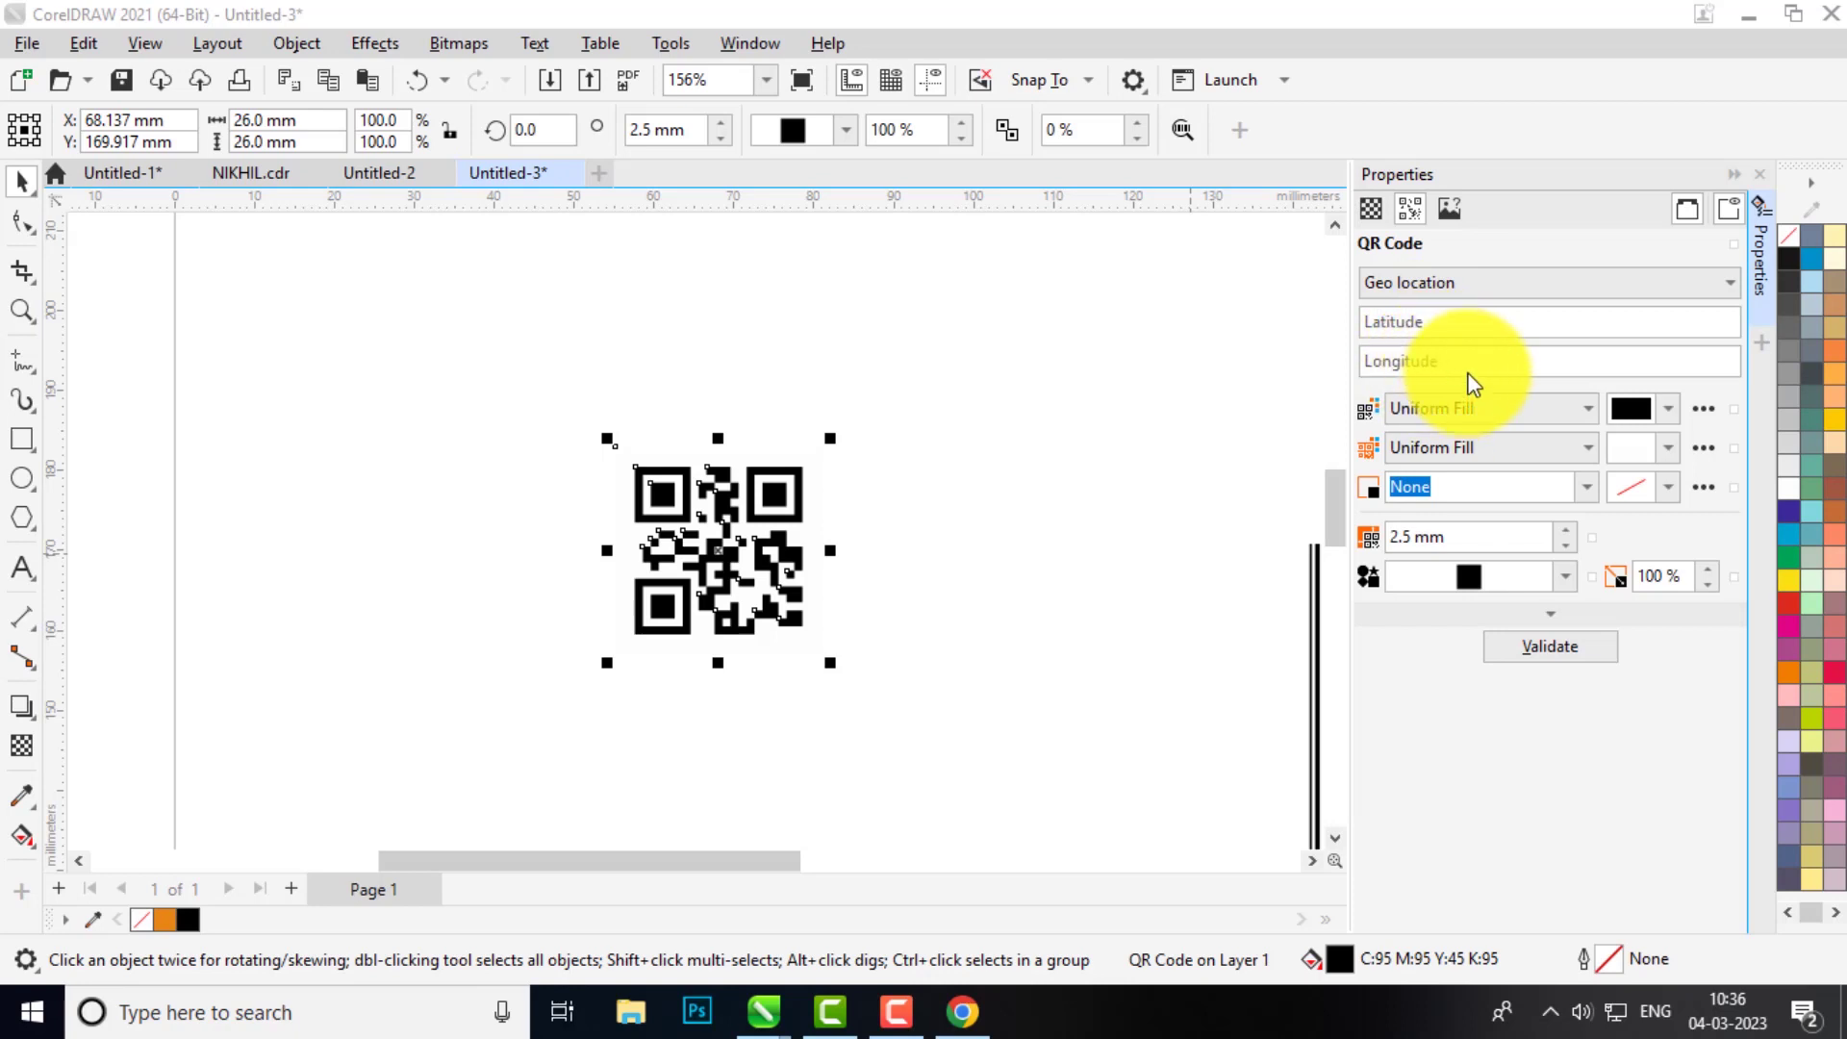
pyautogui.click(1452, 281)
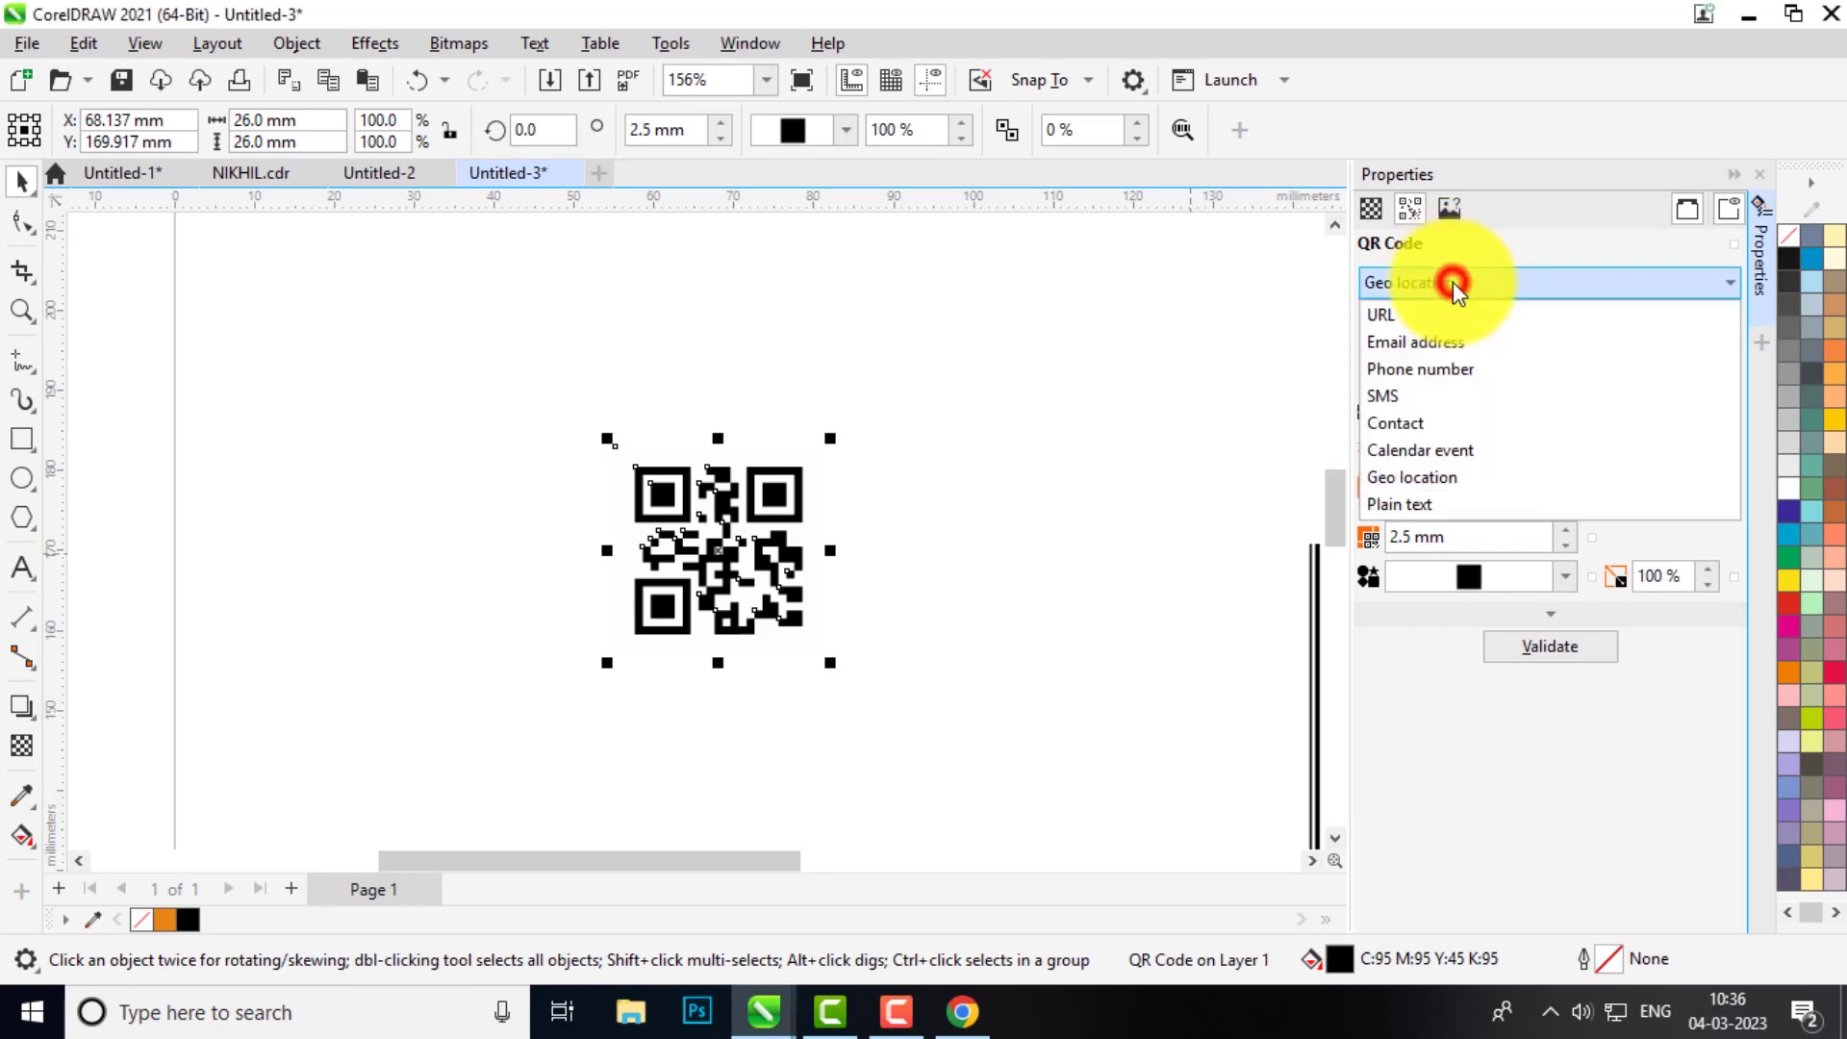
pyautogui.click(1413, 509)
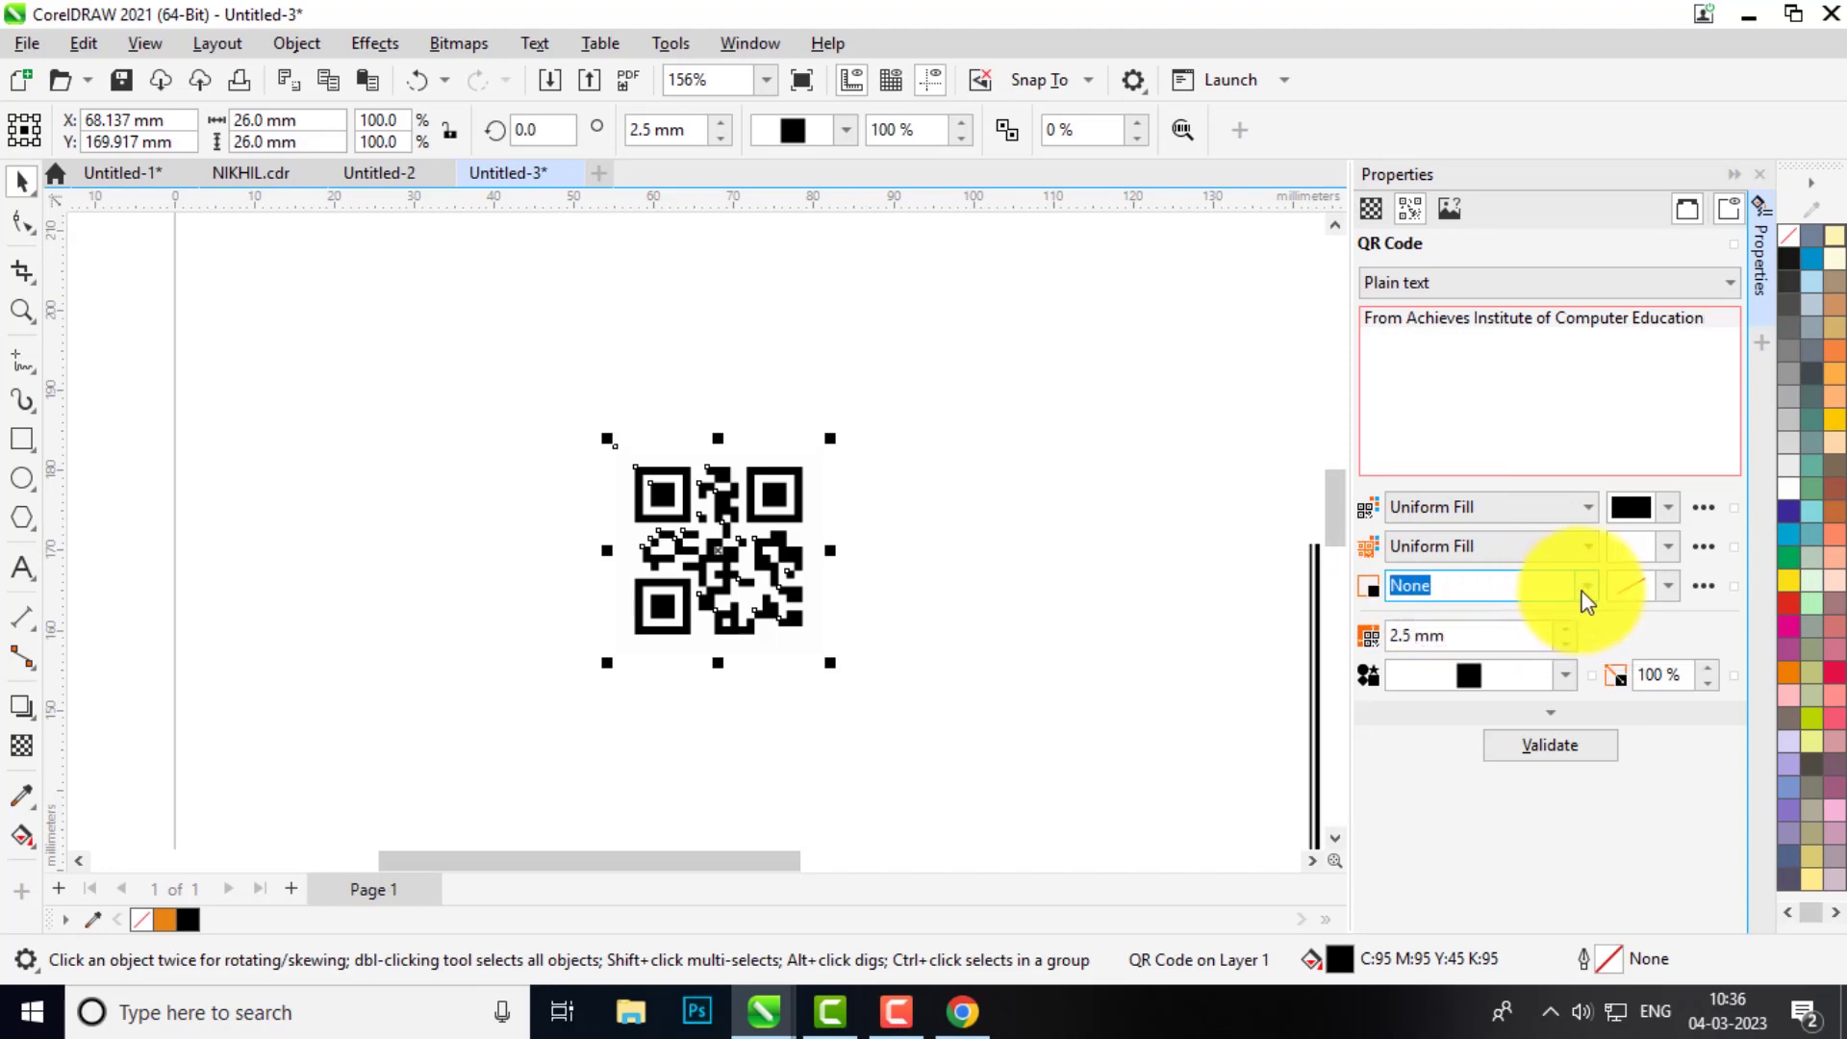
pyautogui.click(1586, 589)
pyautogui.click(1587, 589)
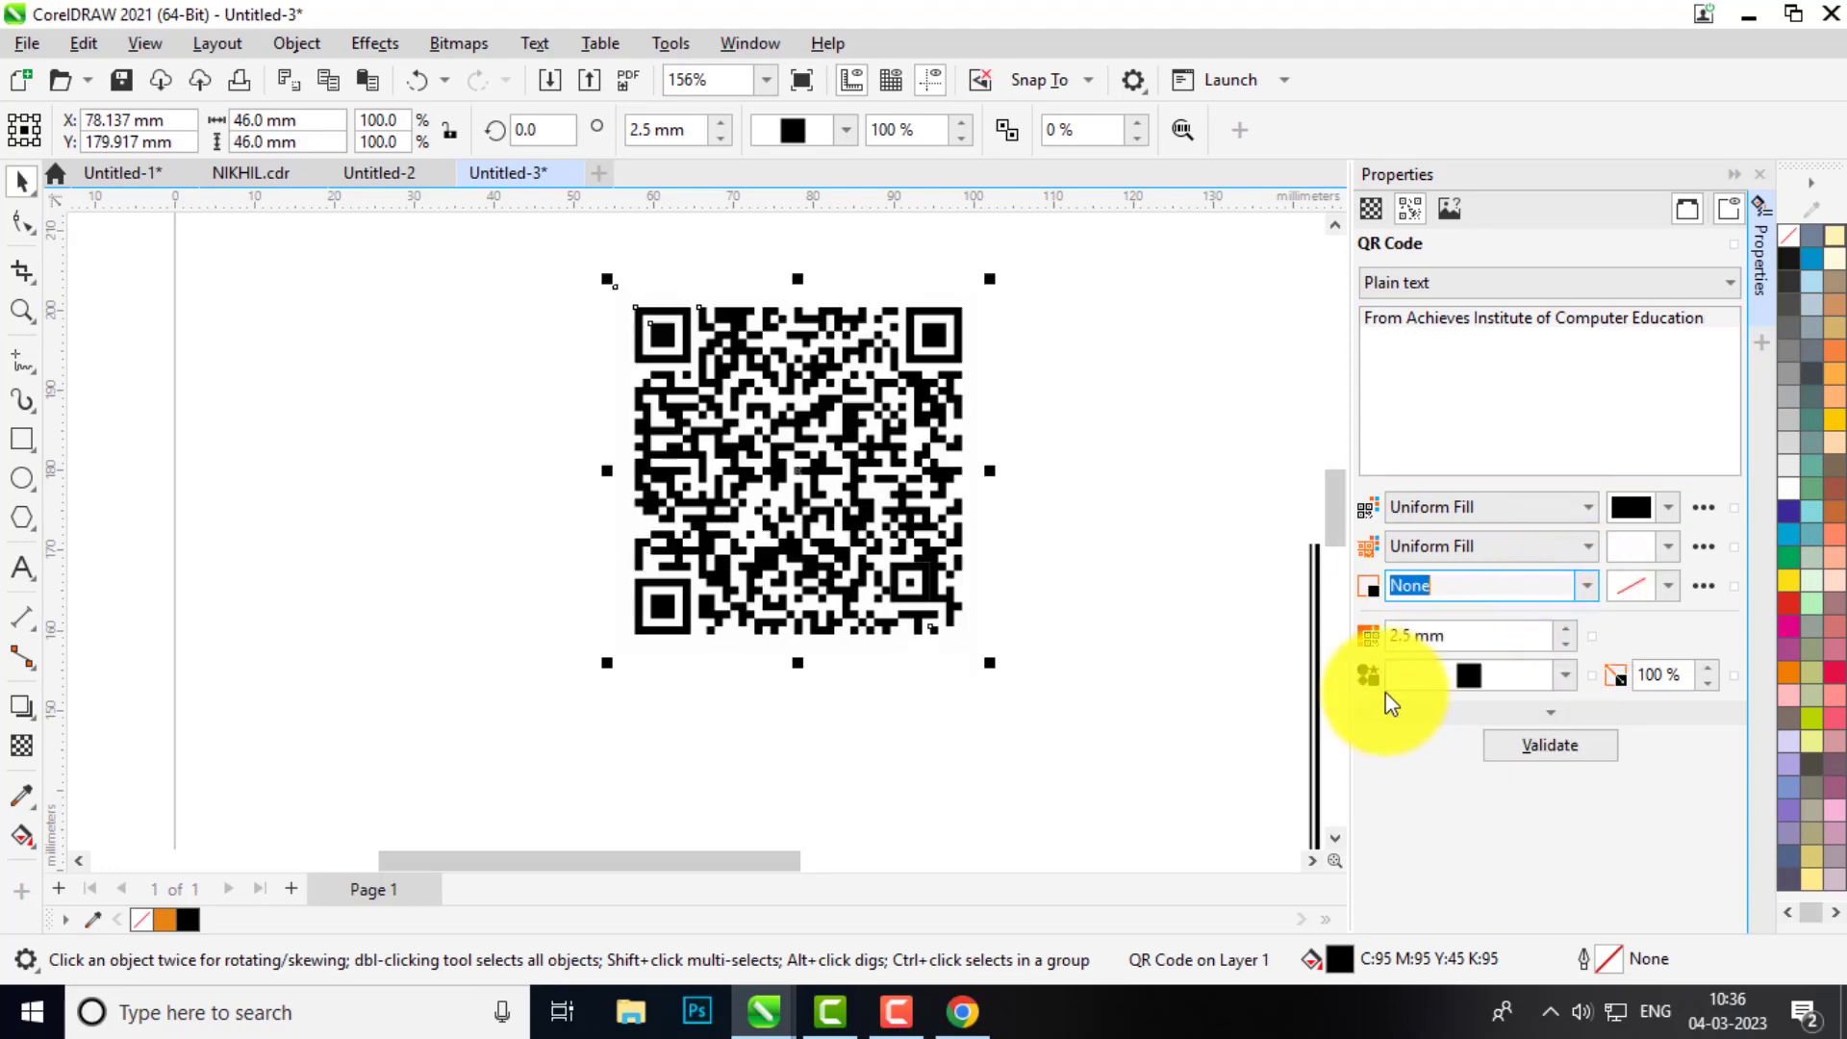
# Step: Try the circle and star pixel shapes on the QR code and return it to squares
pyautogui.click(1566, 675)
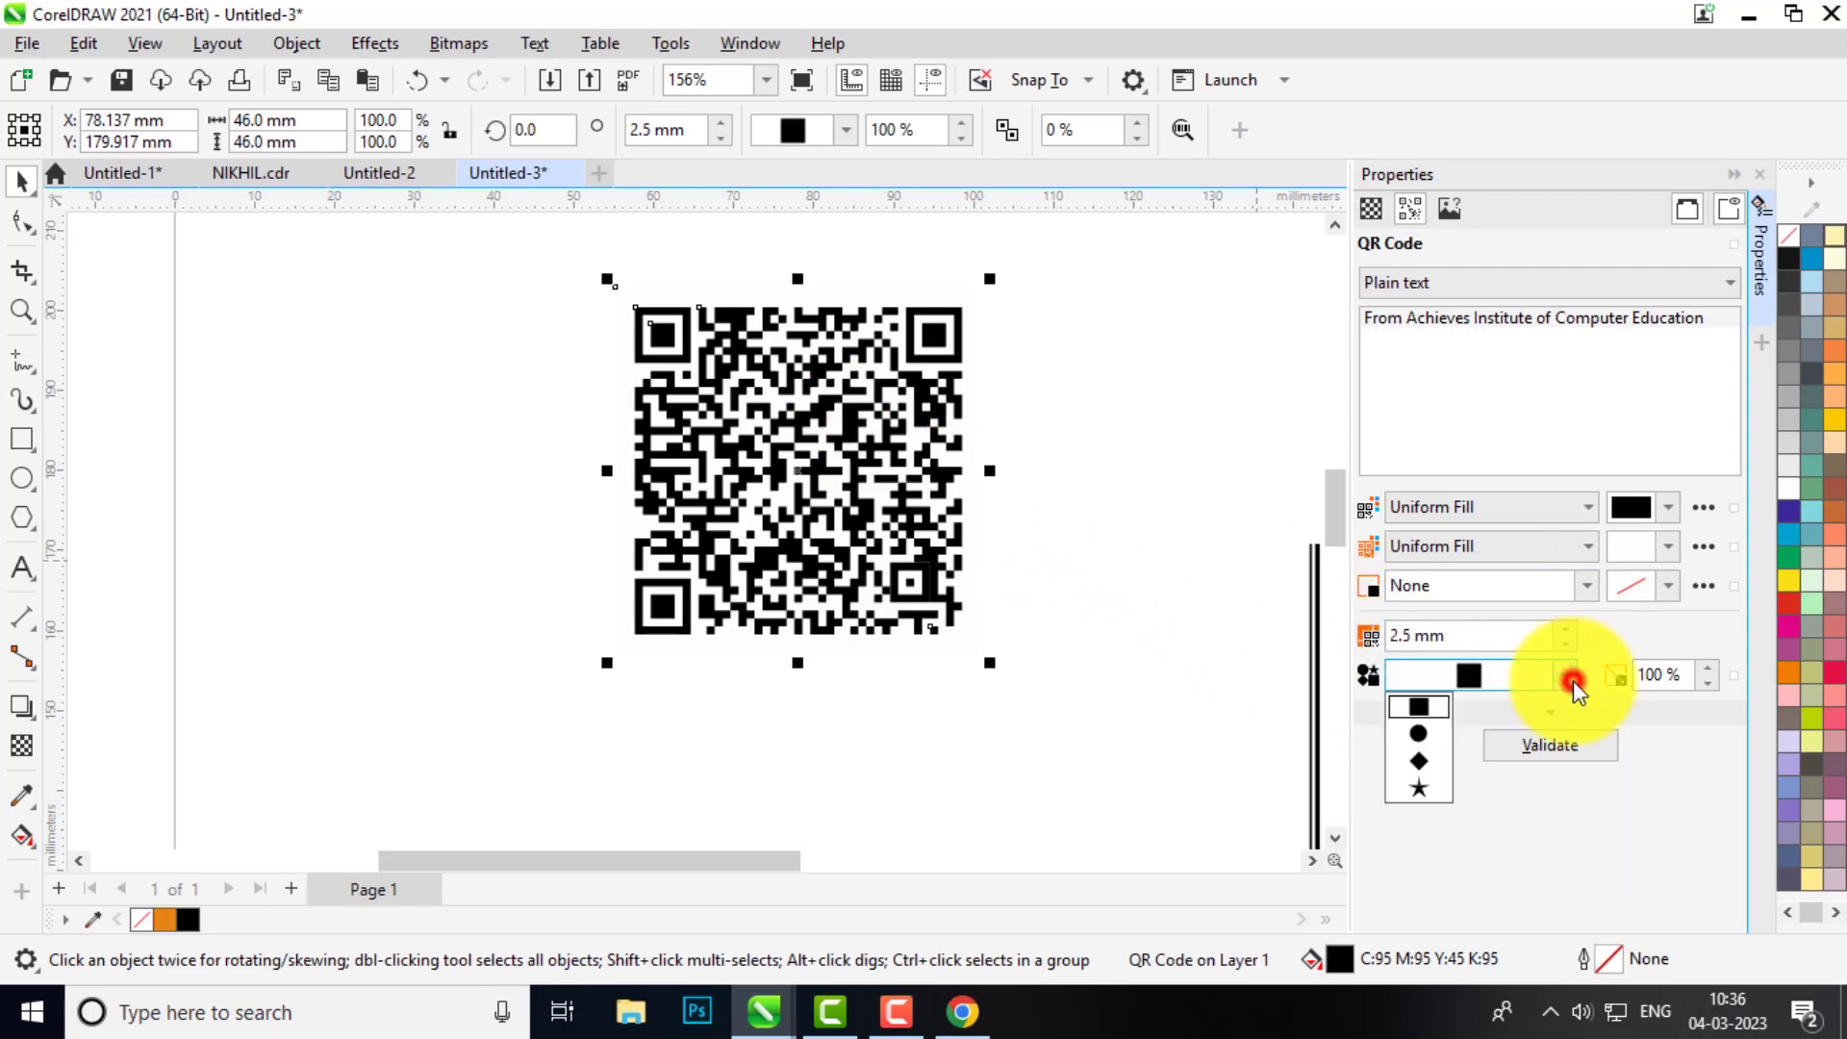
pyautogui.click(1417, 733)
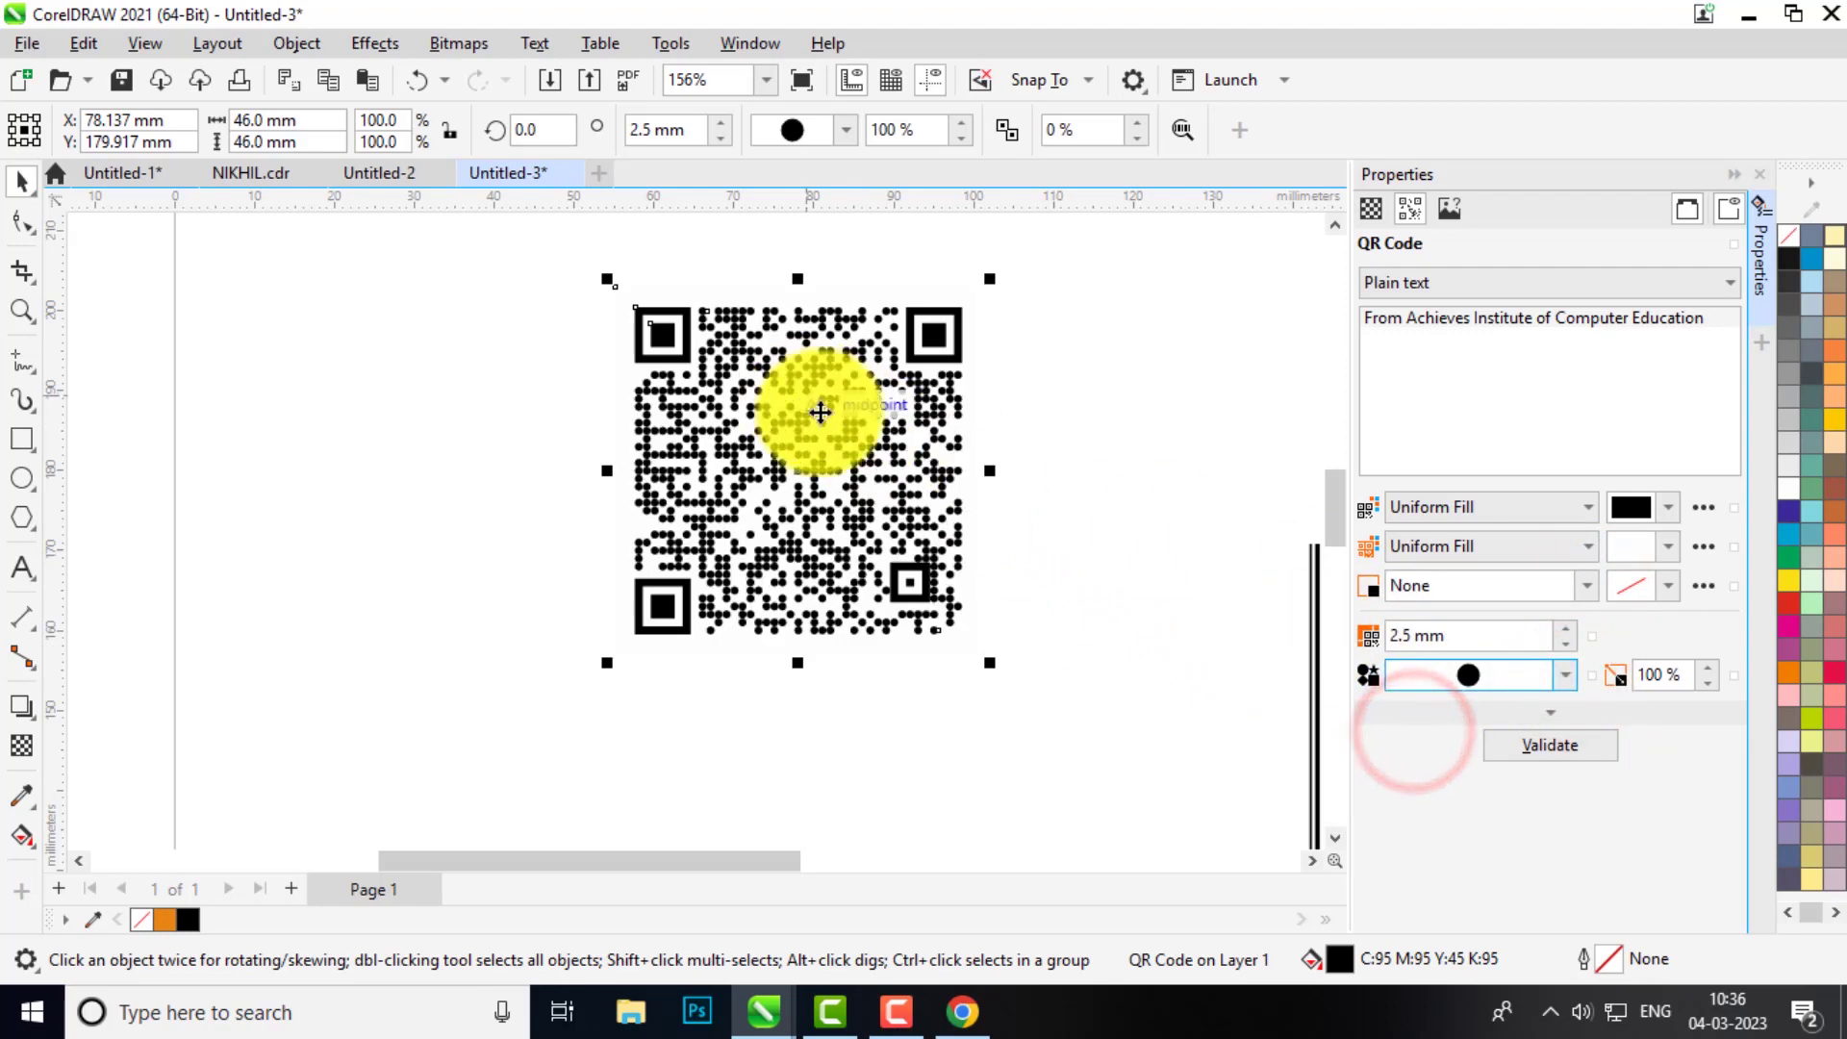
pyautogui.click(1567, 675)
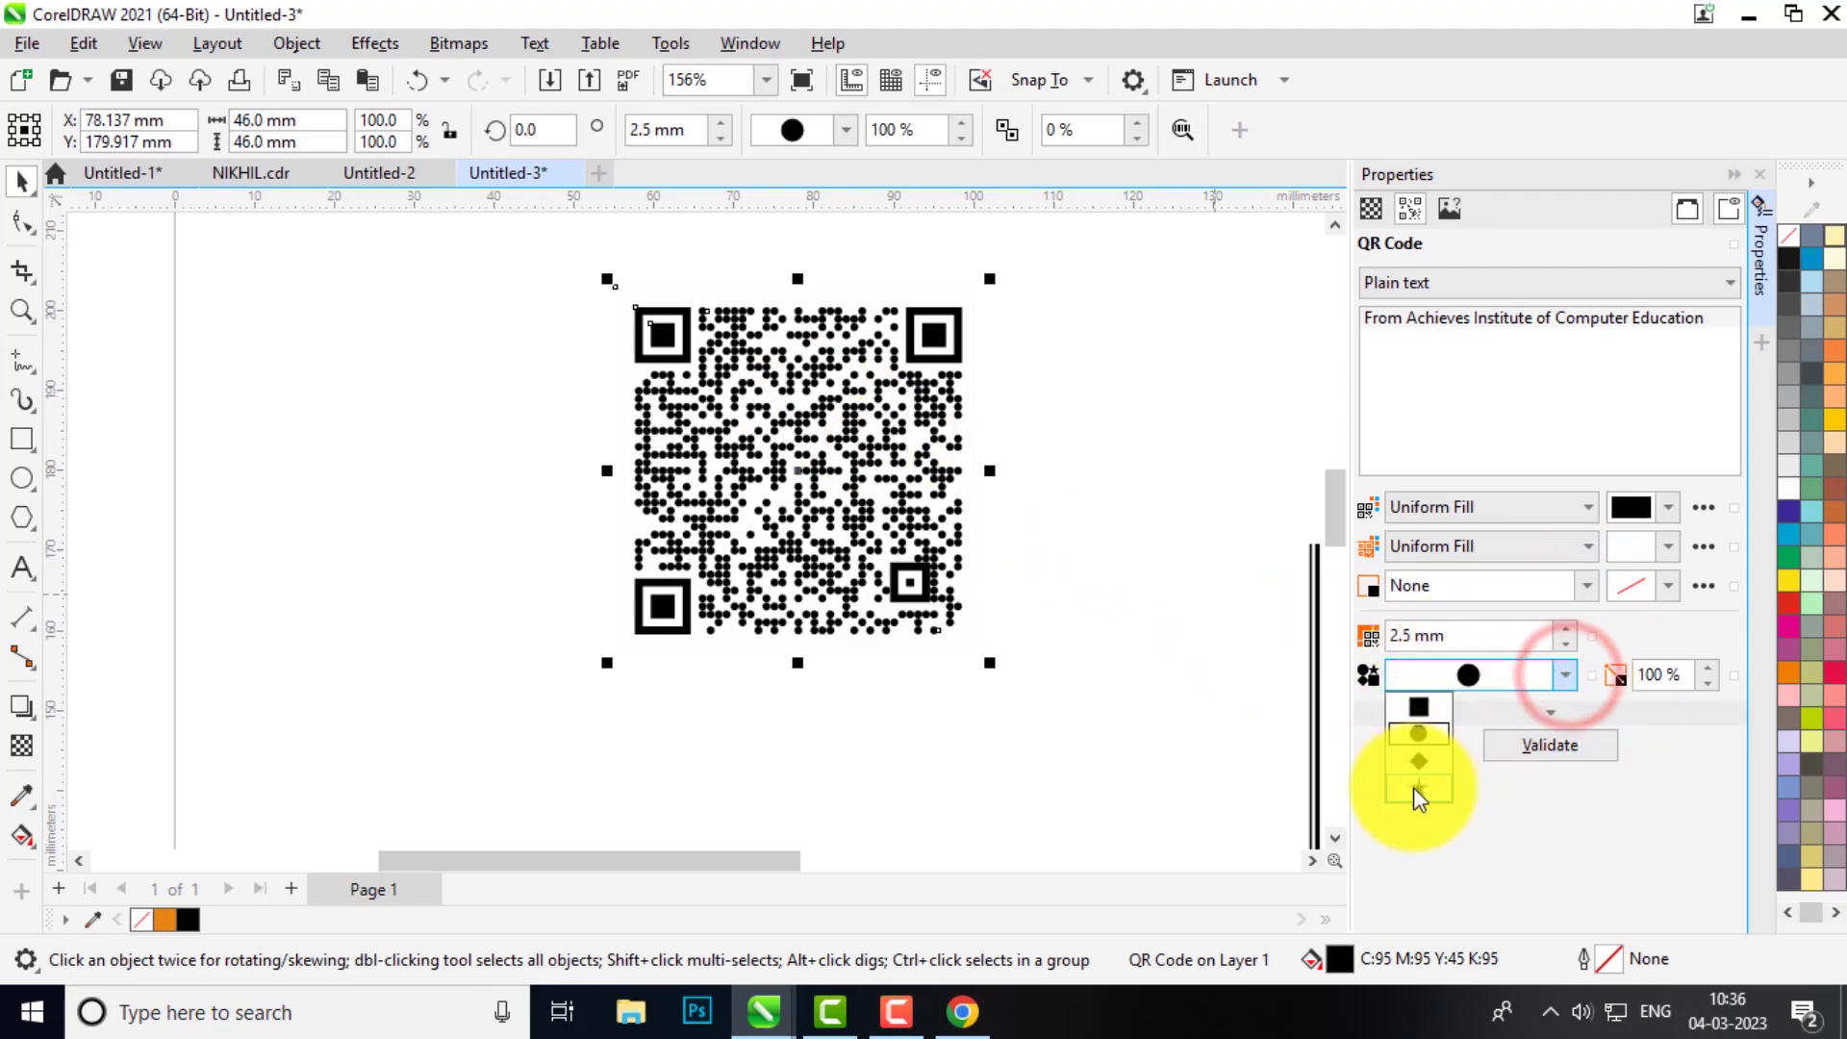
pyautogui.click(1412, 787)
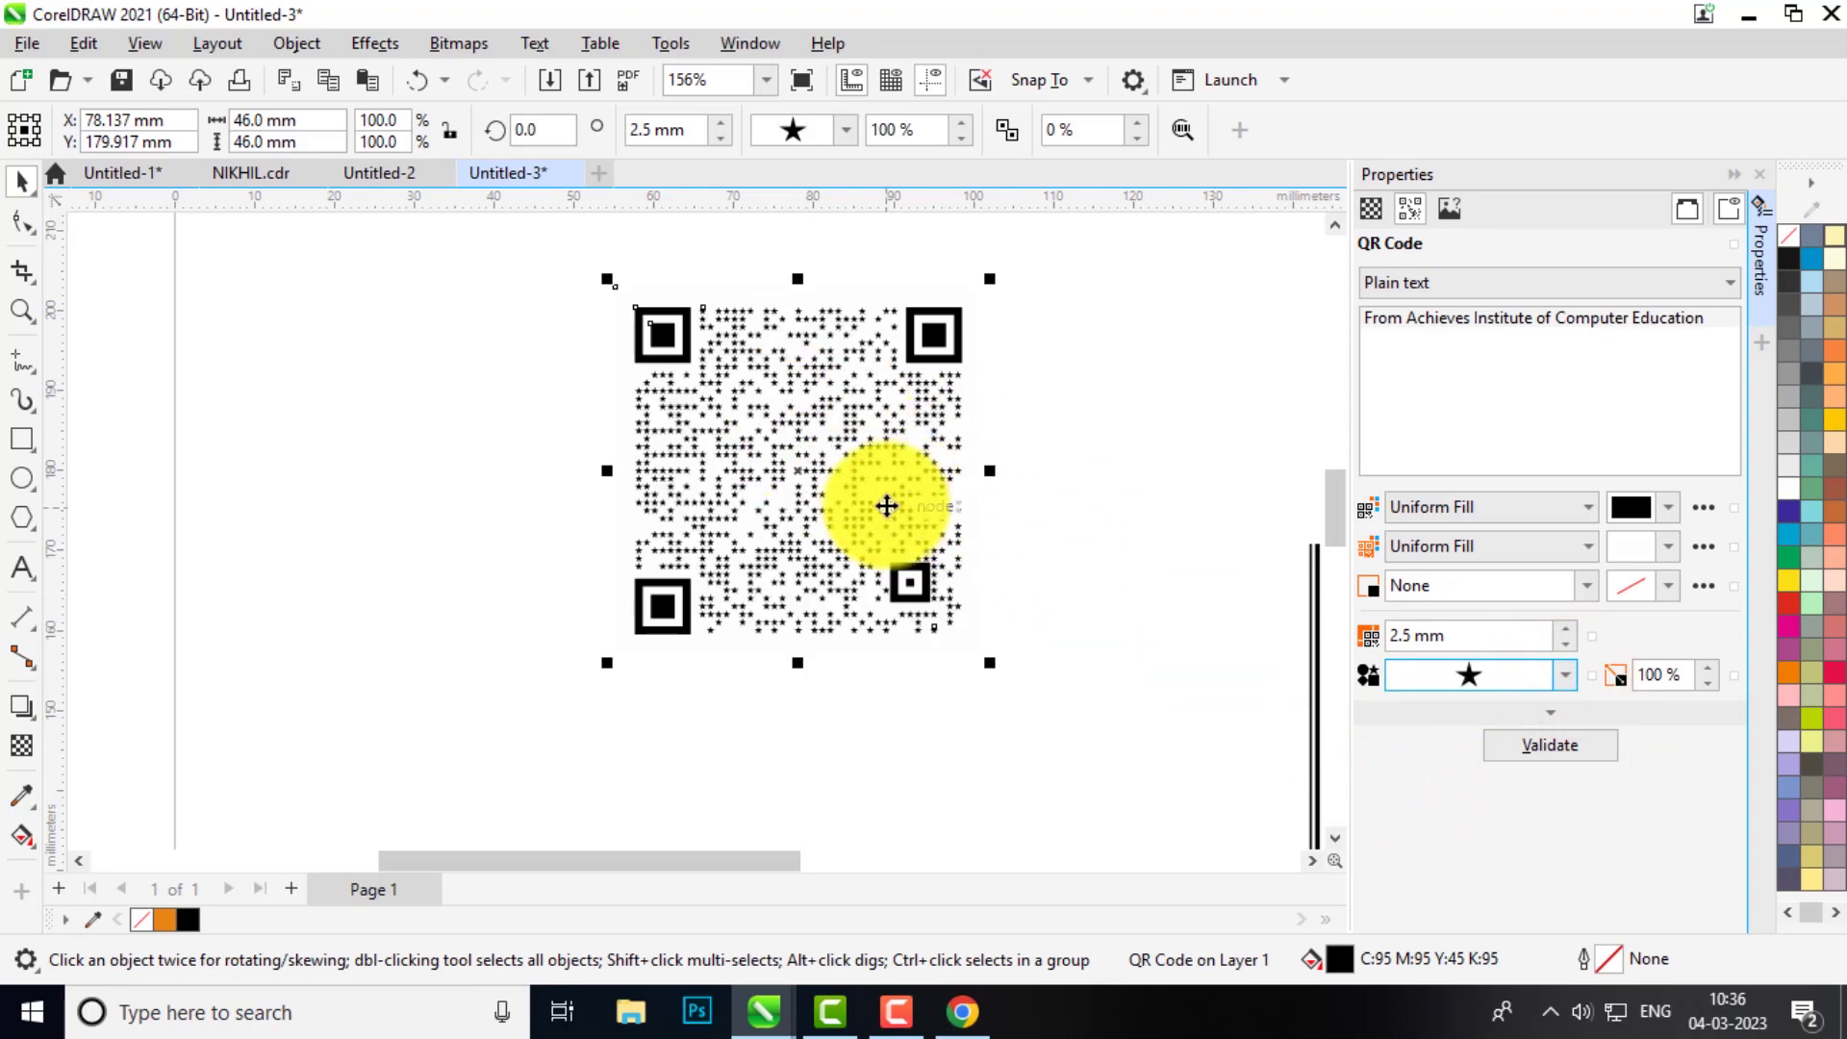
pyautogui.click(1566, 675)
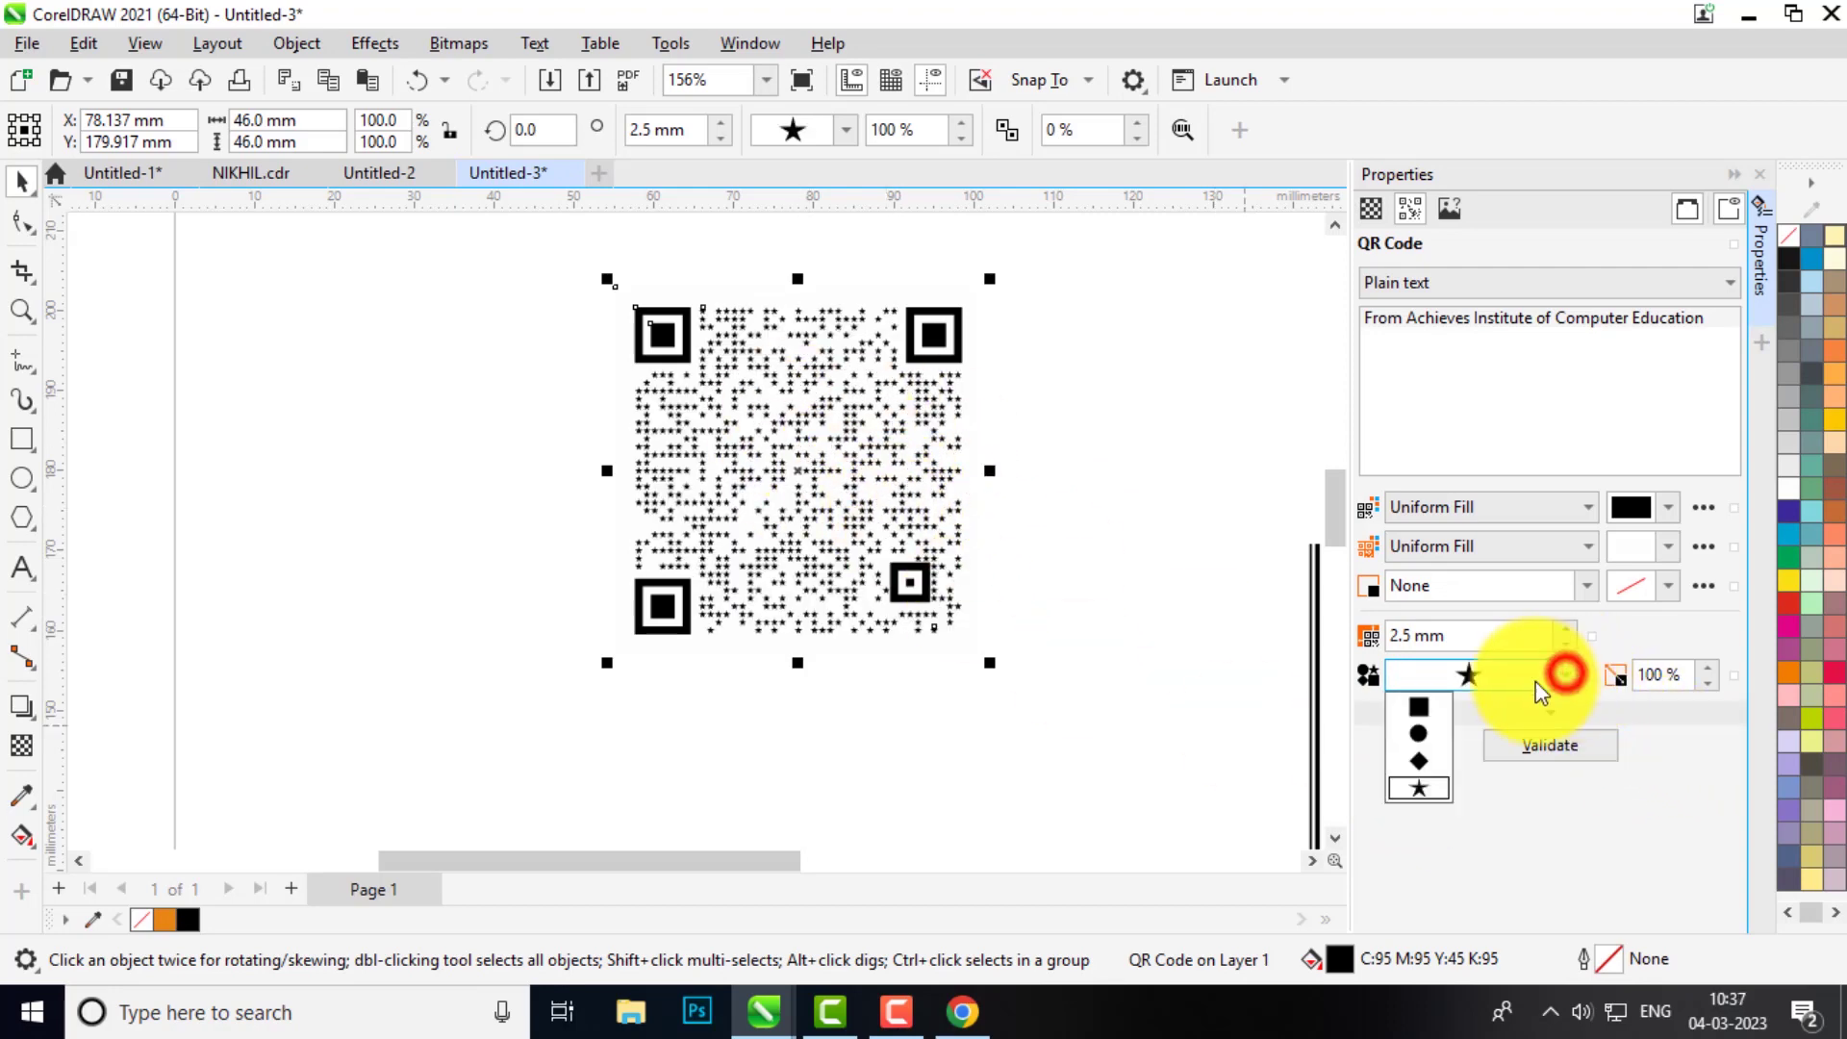
pyautogui.click(1424, 708)
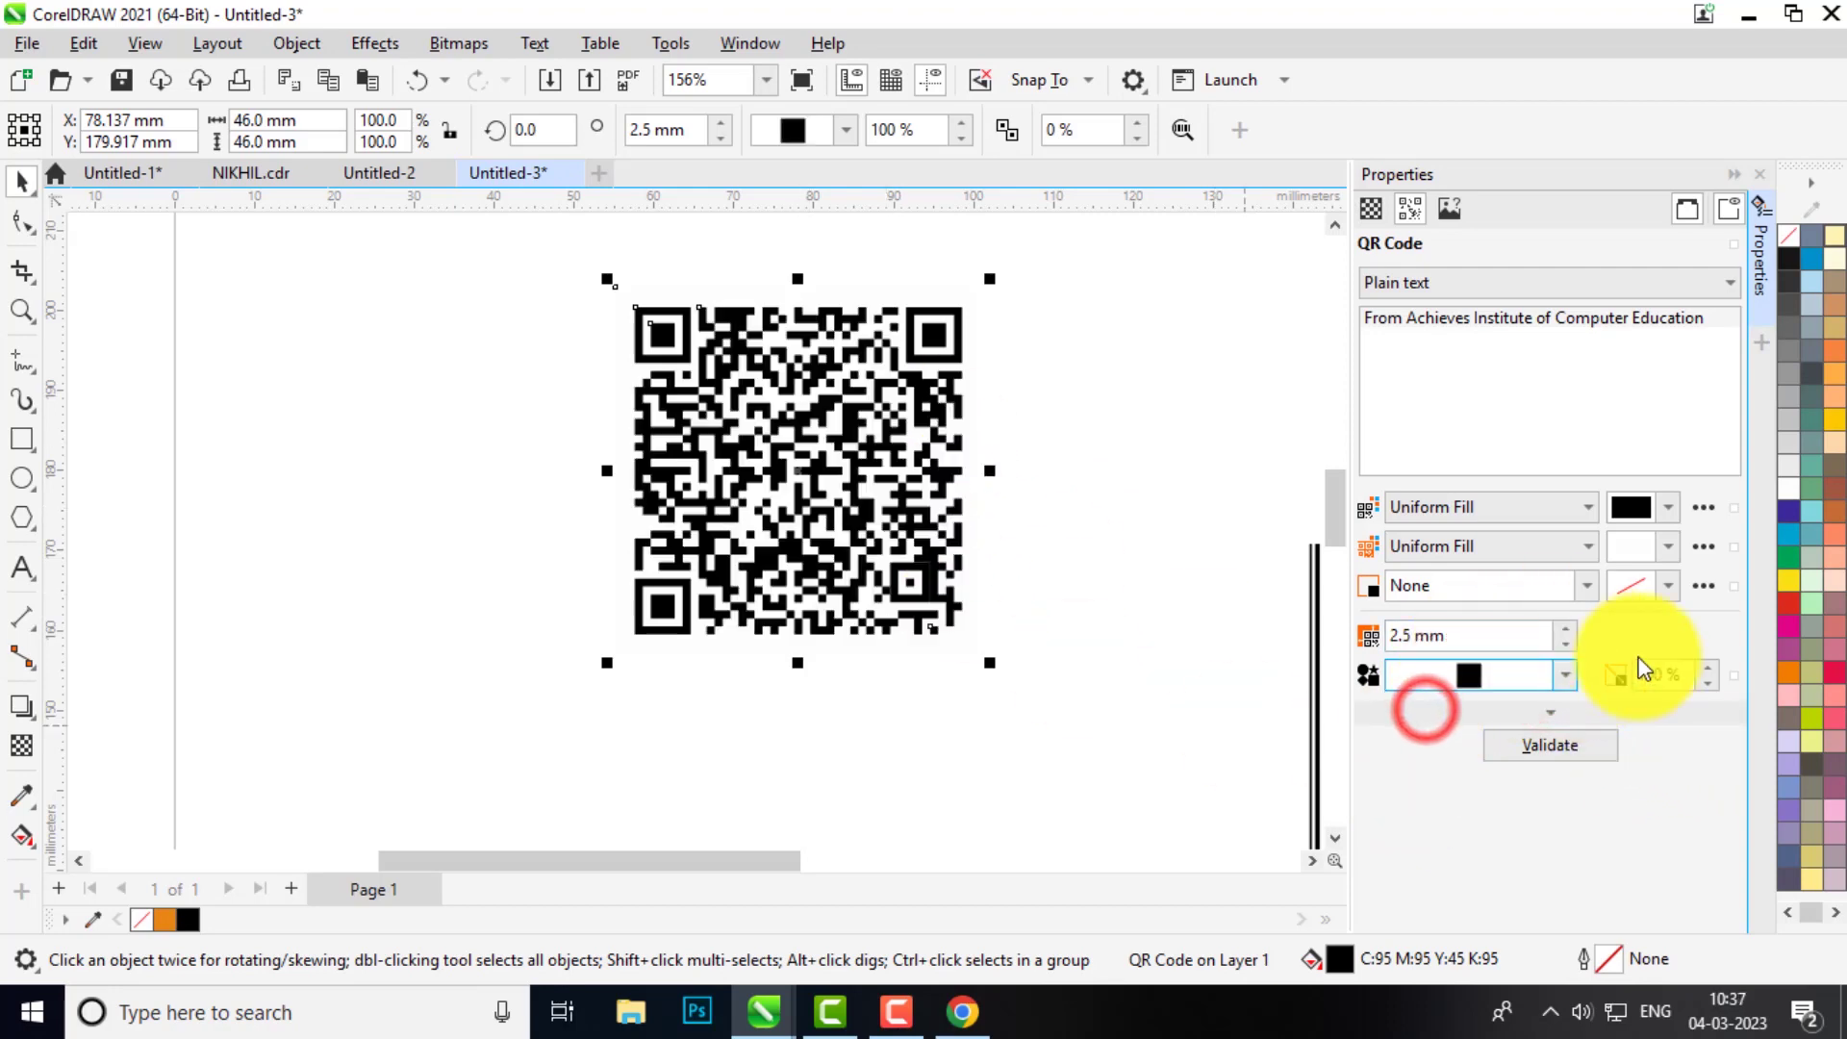
# Step: Validate the QR code to check the message it contains and dismiss the report
pyautogui.click(1547, 749)
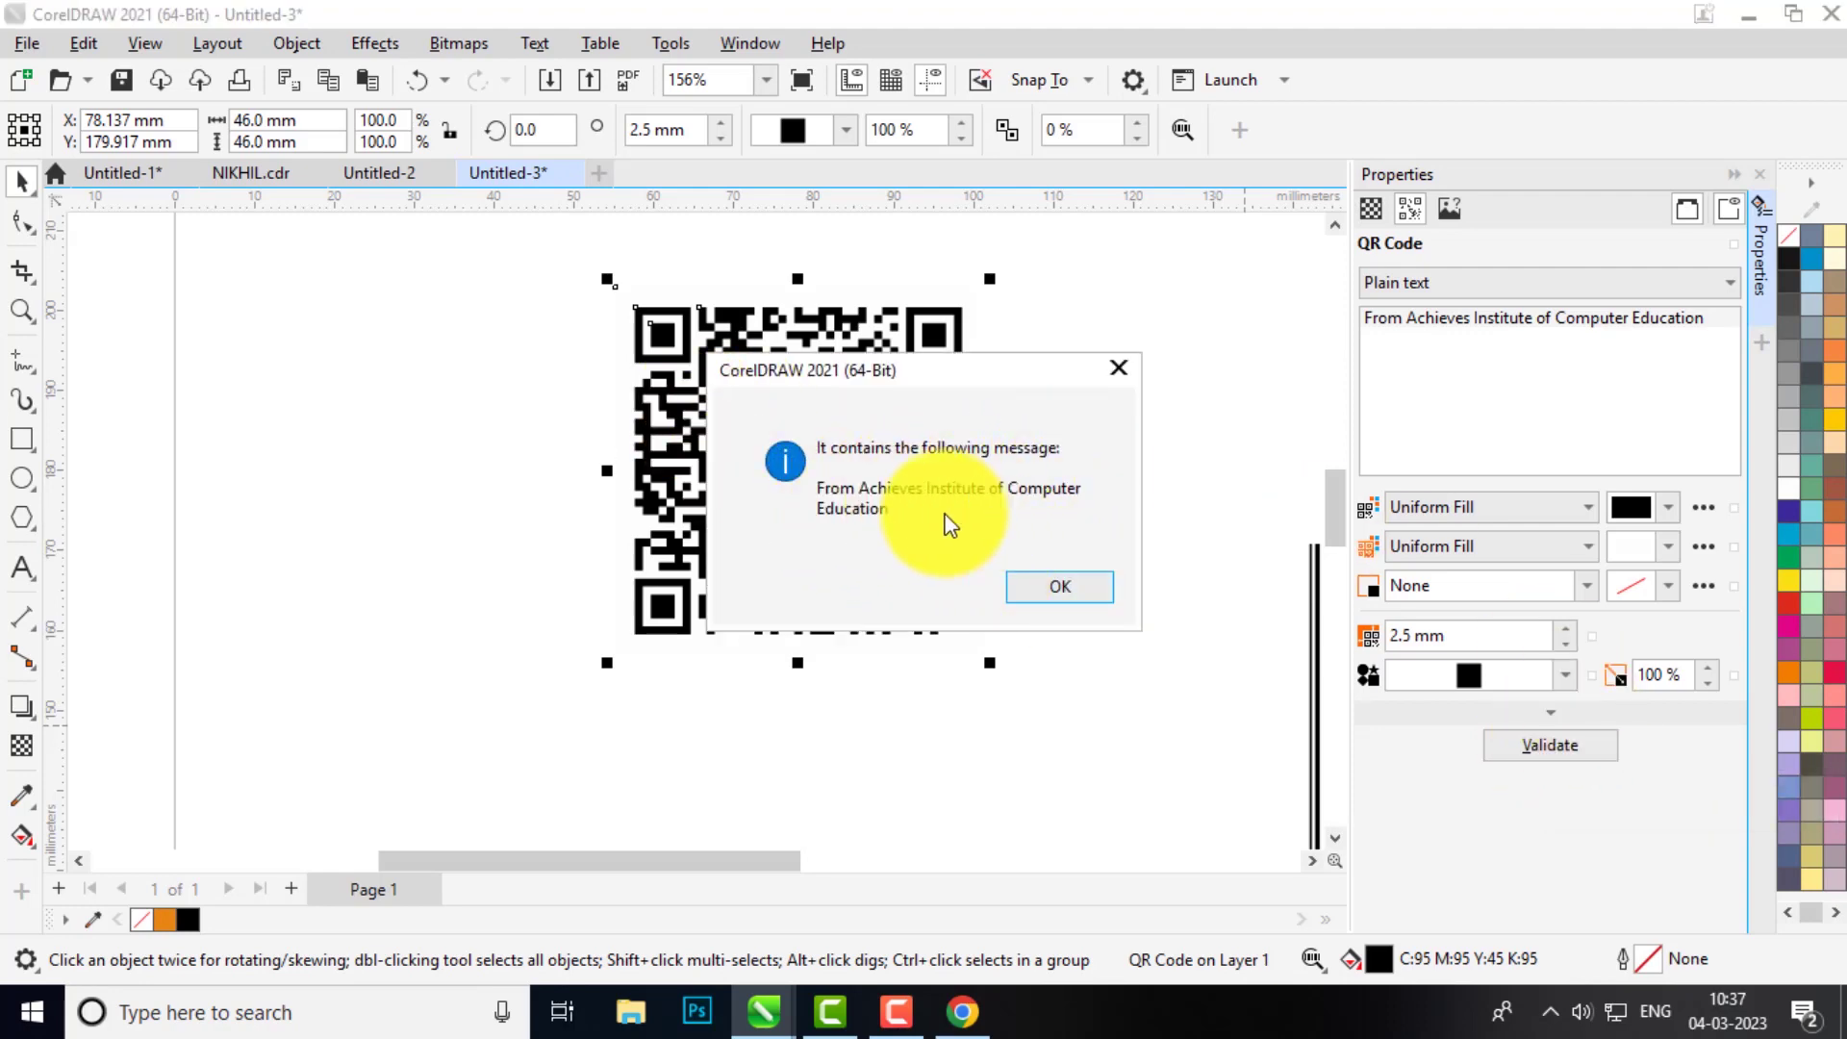
pyautogui.click(1062, 586)
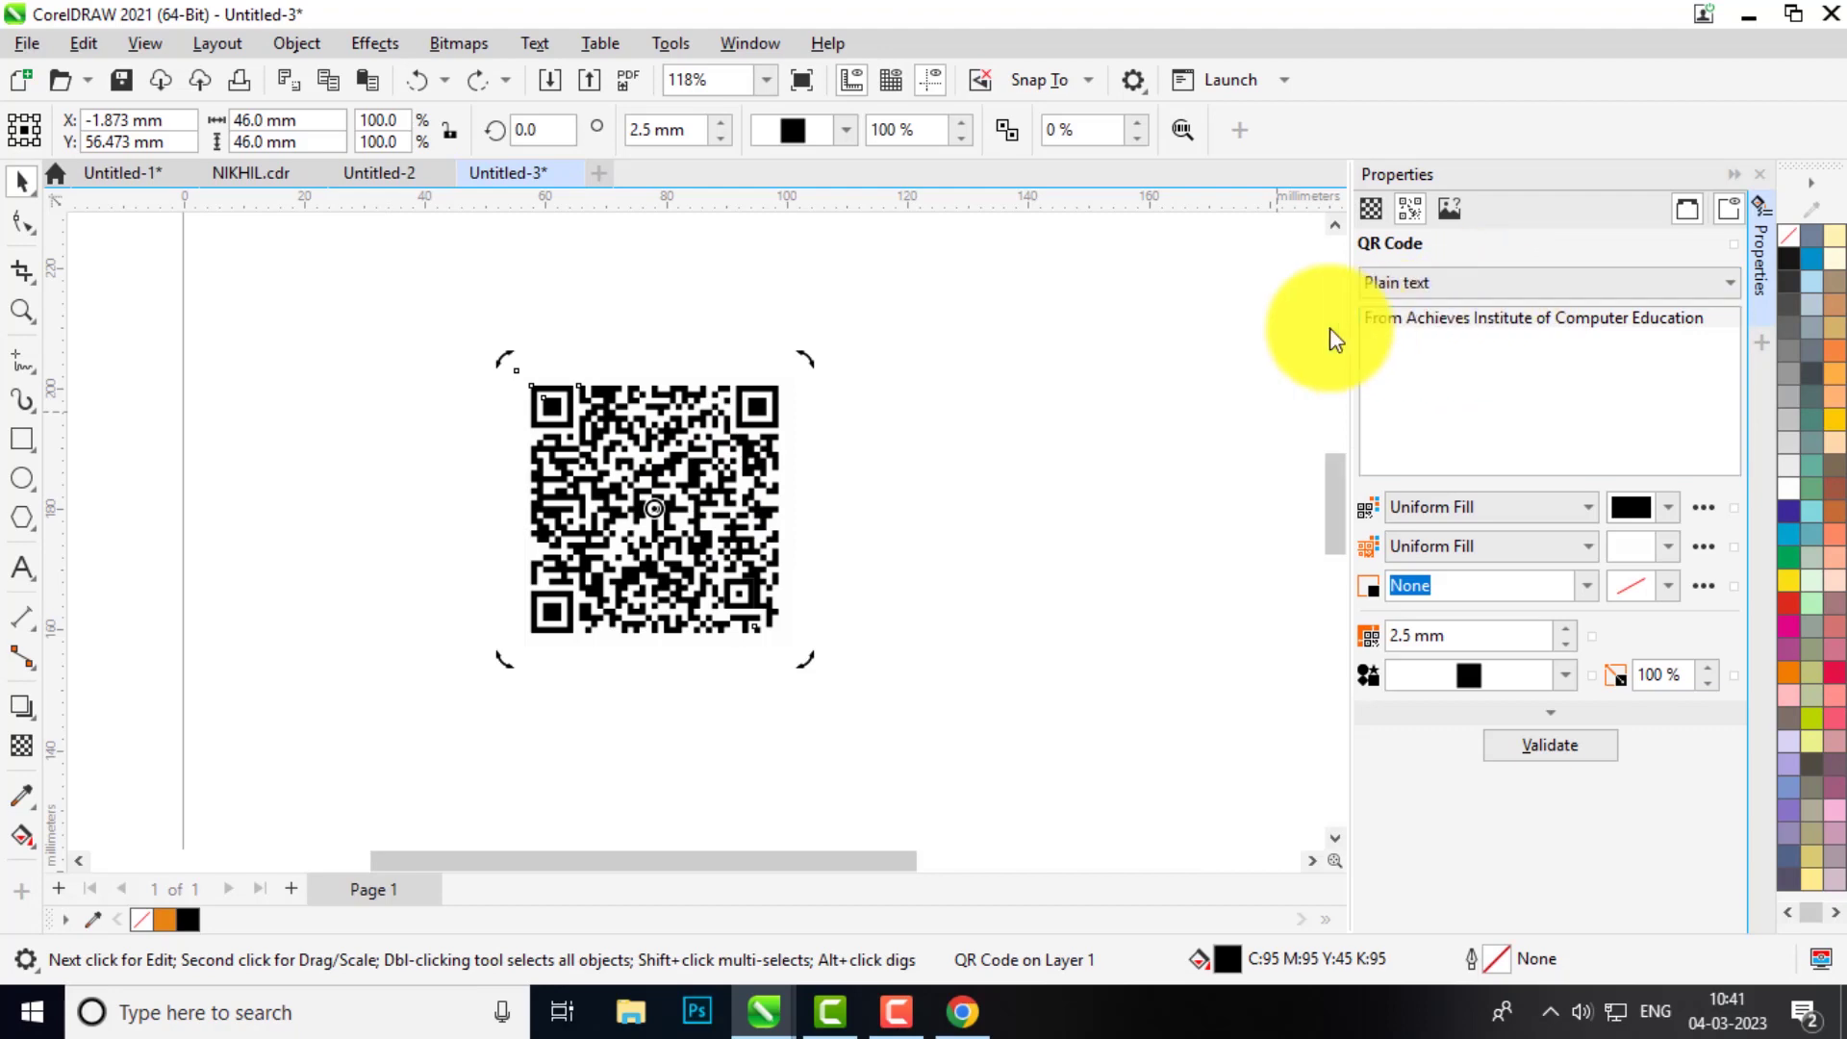
# Step: Switch to Chrome to look at the online QR Code Scanner page and return to CorelDRAW
pyautogui.click(1385, 327)
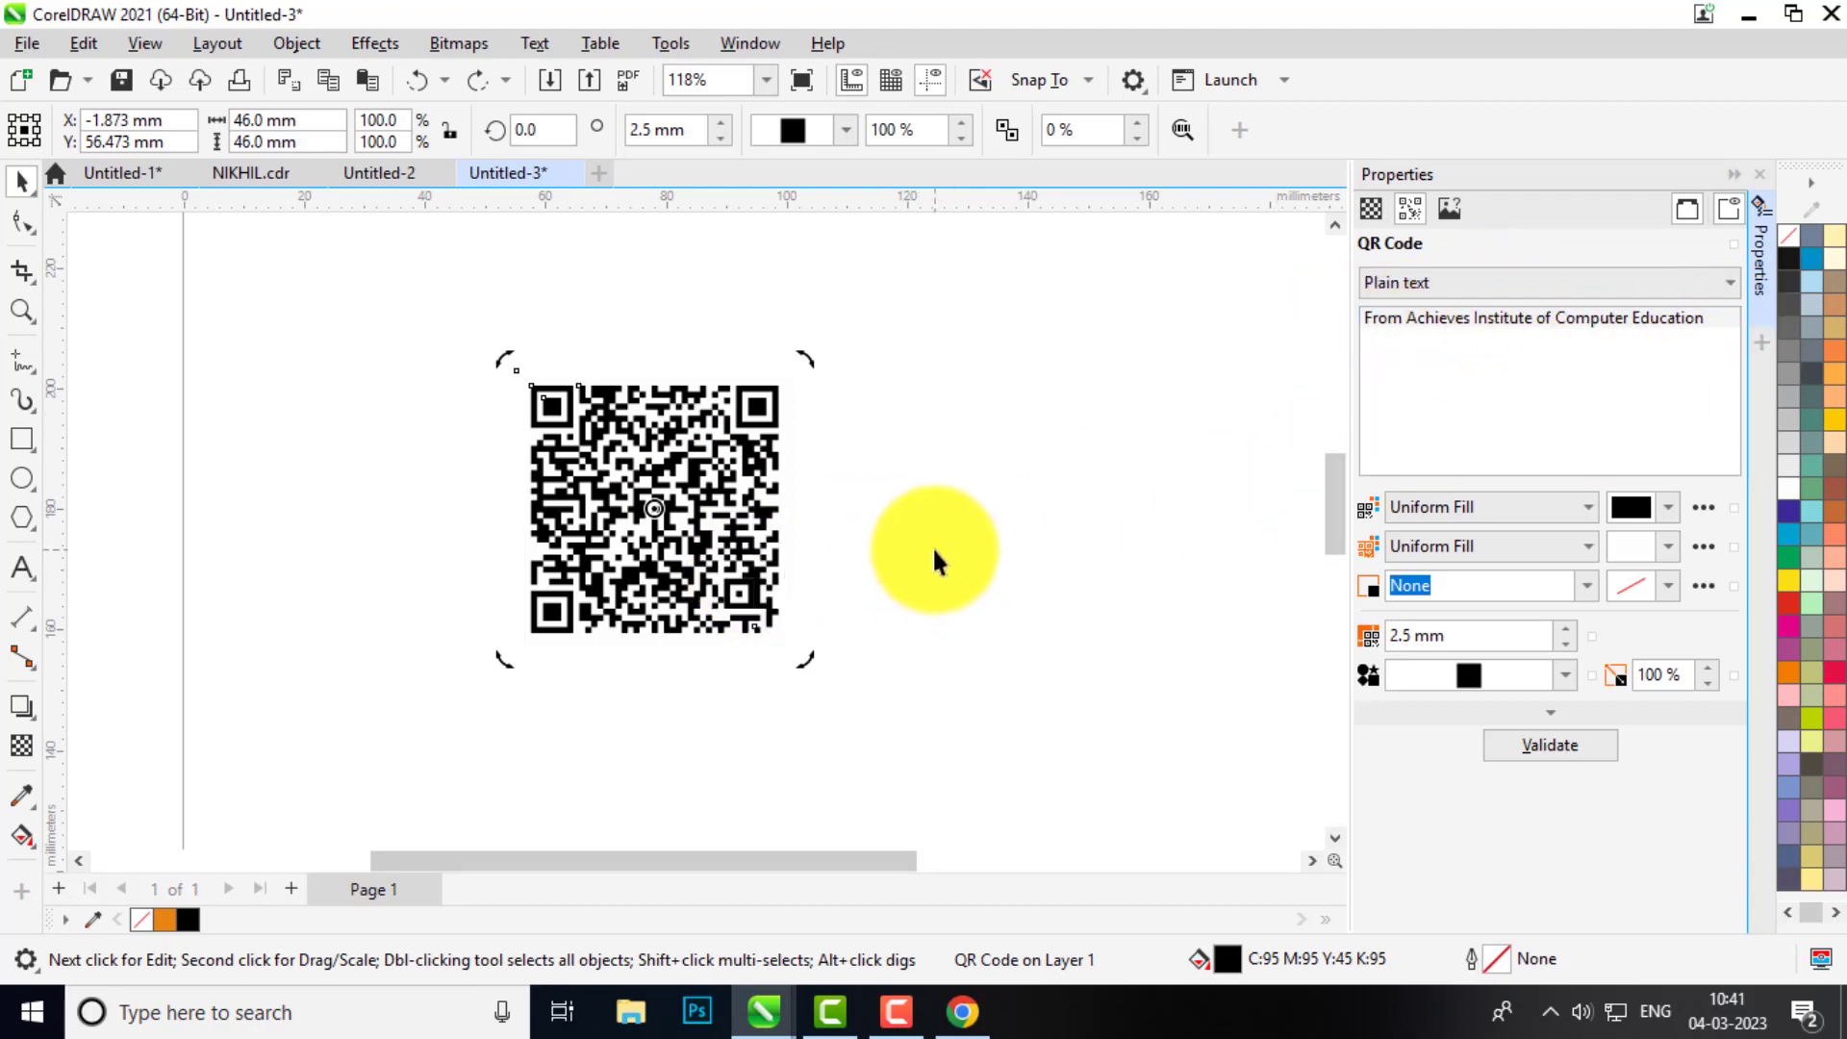
pyautogui.scroll(-3, 919, 520)
pyautogui.scroll(2, 866, 524)
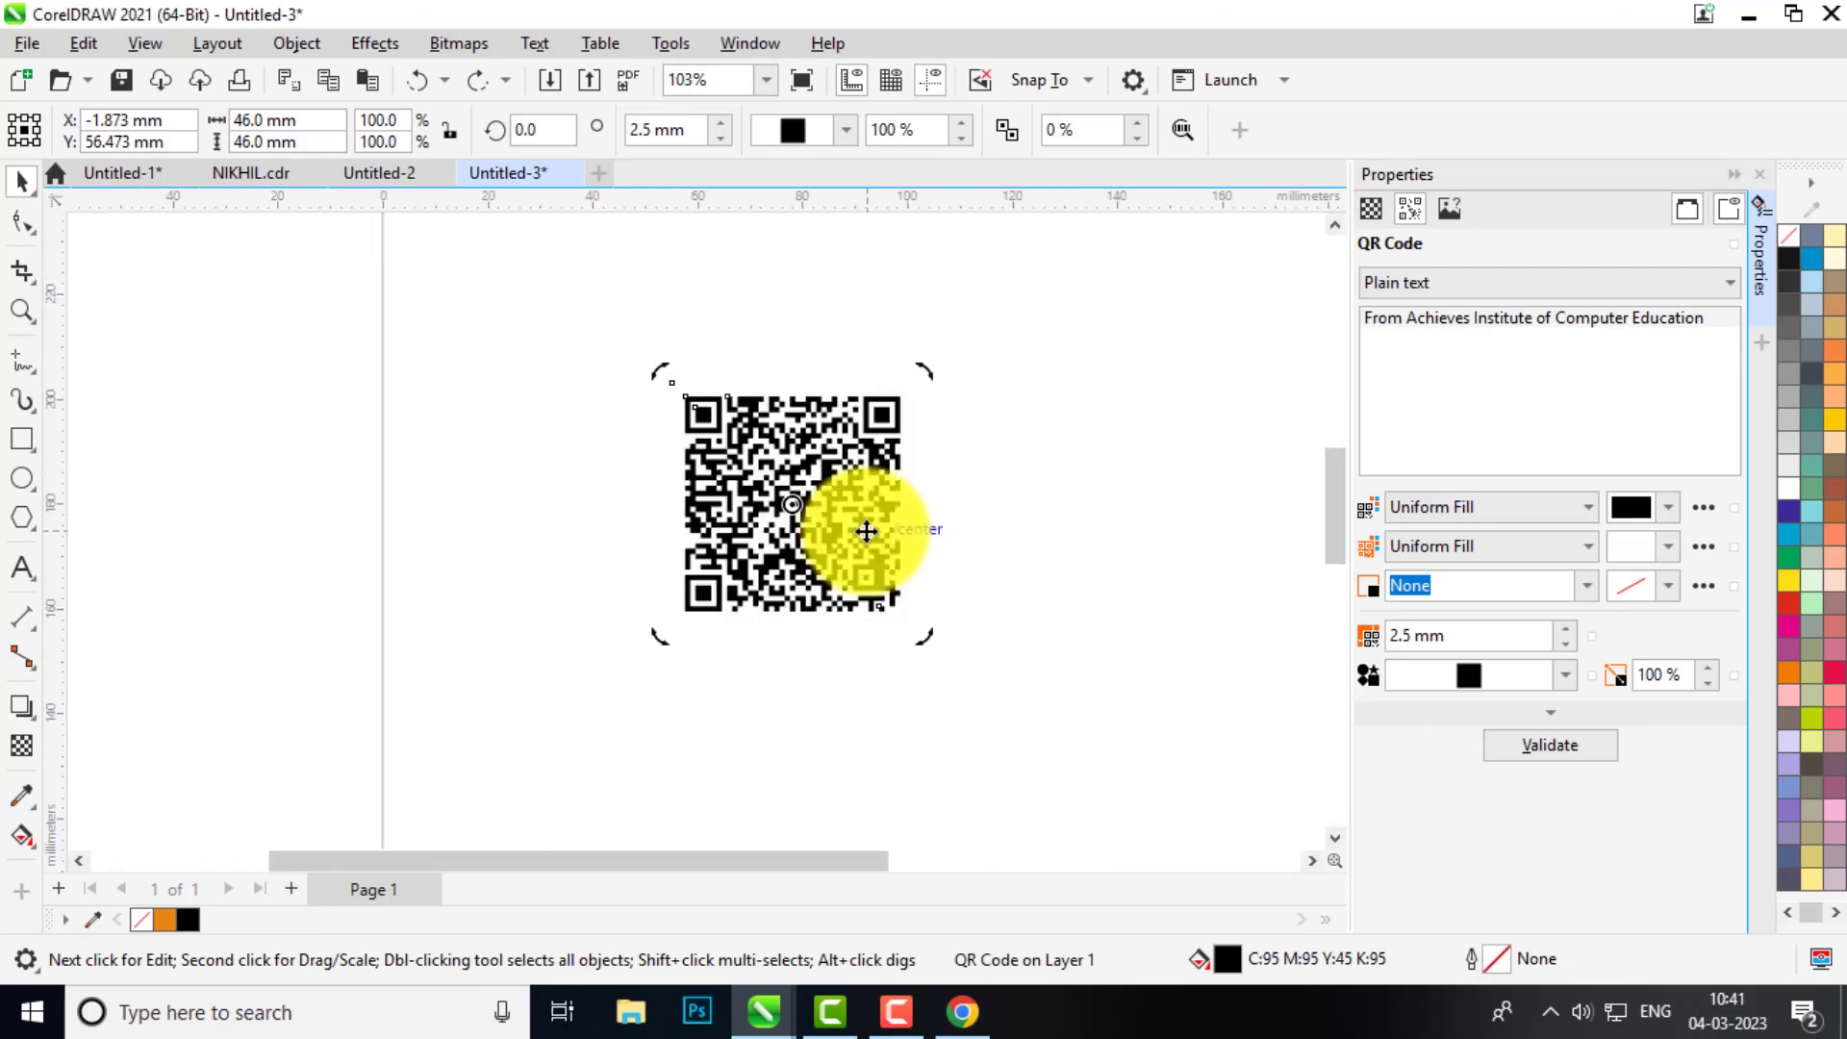
pyautogui.click(1071, 560)
pyautogui.click(847, 529)
pyautogui.scroll(-2, 846, 529)
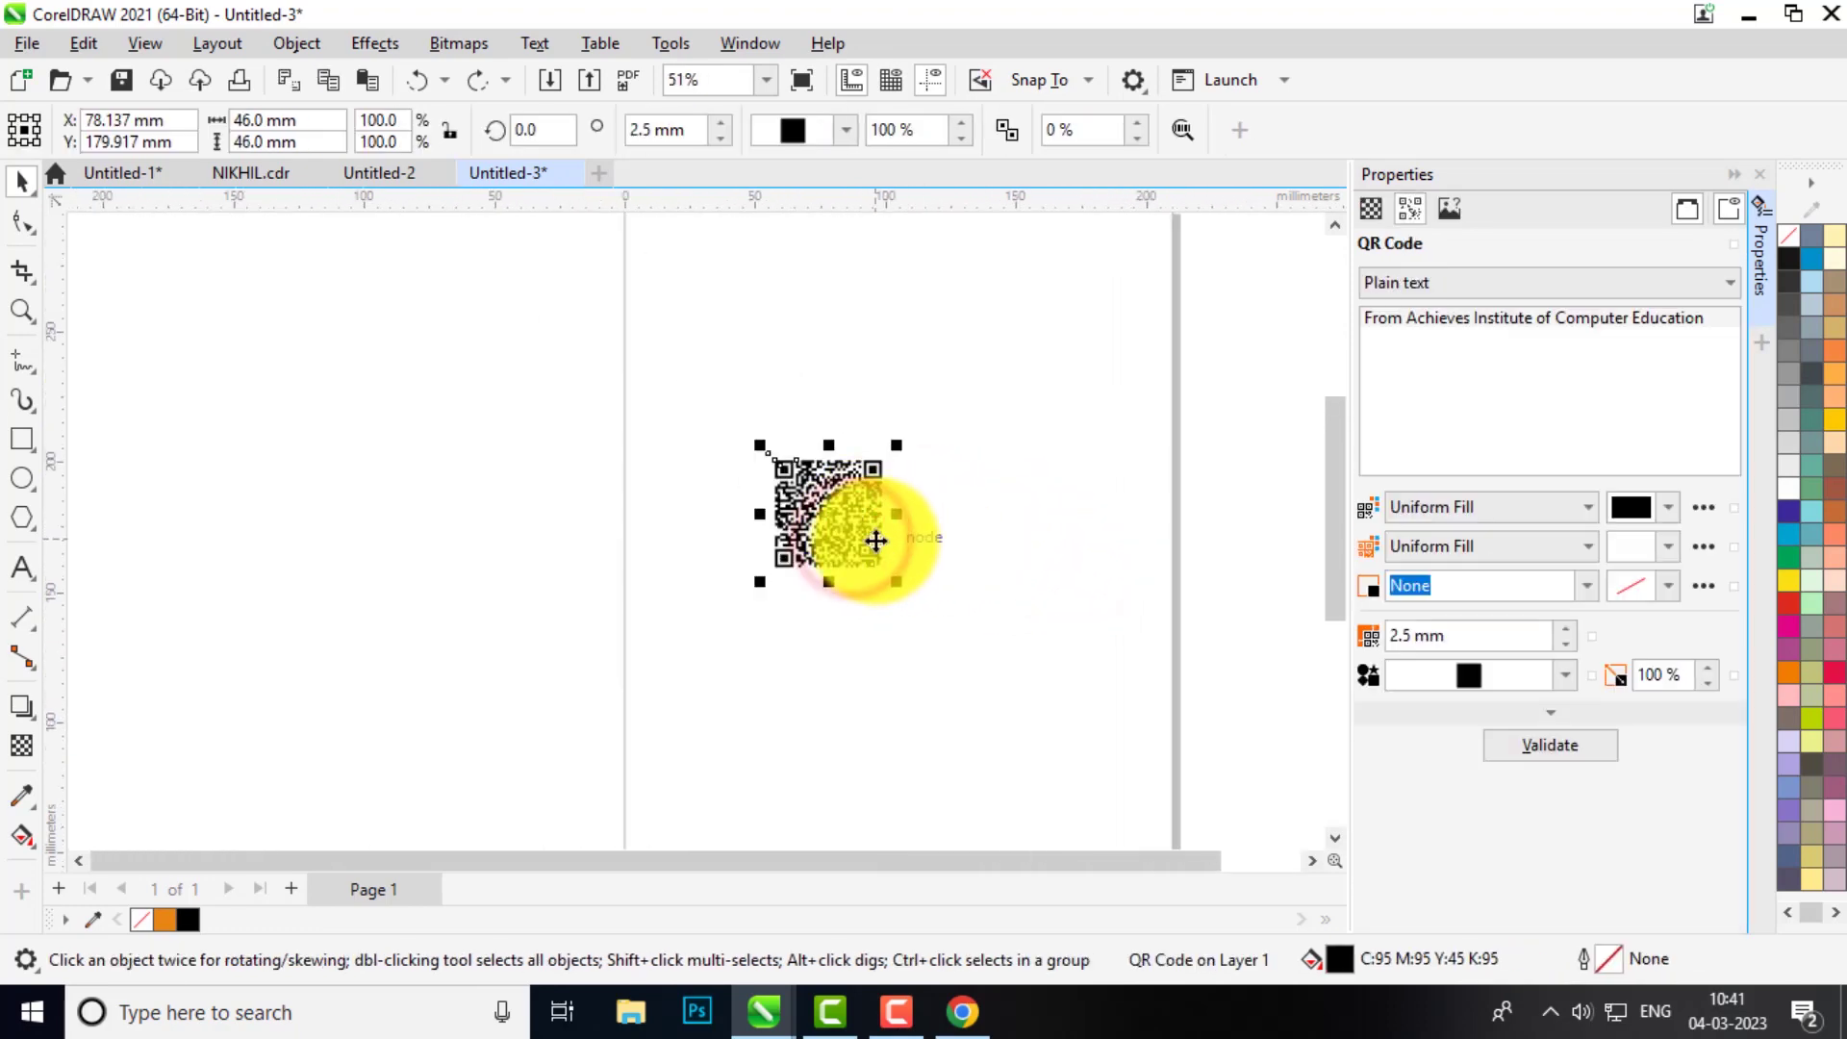
pyautogui.scroll(-2, 876, 539)
pyautogui.scroll(1, 877, 553)
pyautogui.click(961, 1011)
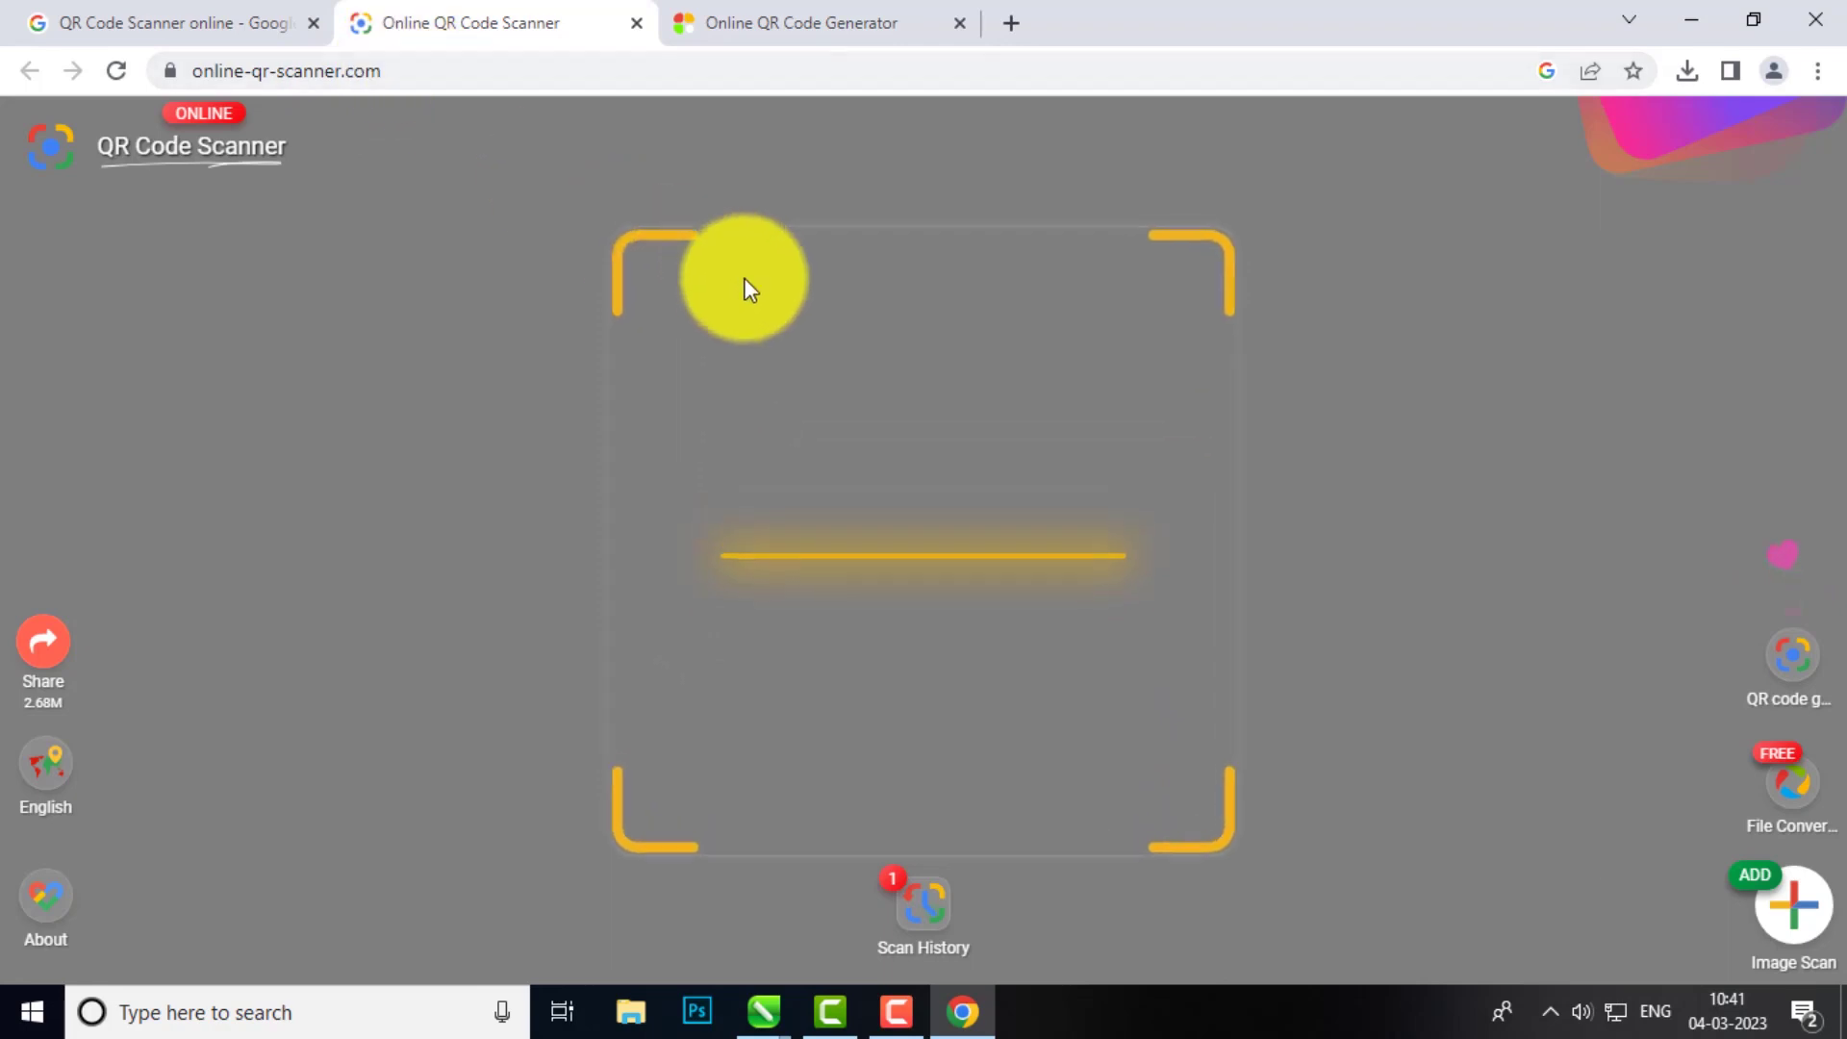
pyautogui.hotkey('alt', 'Tab')
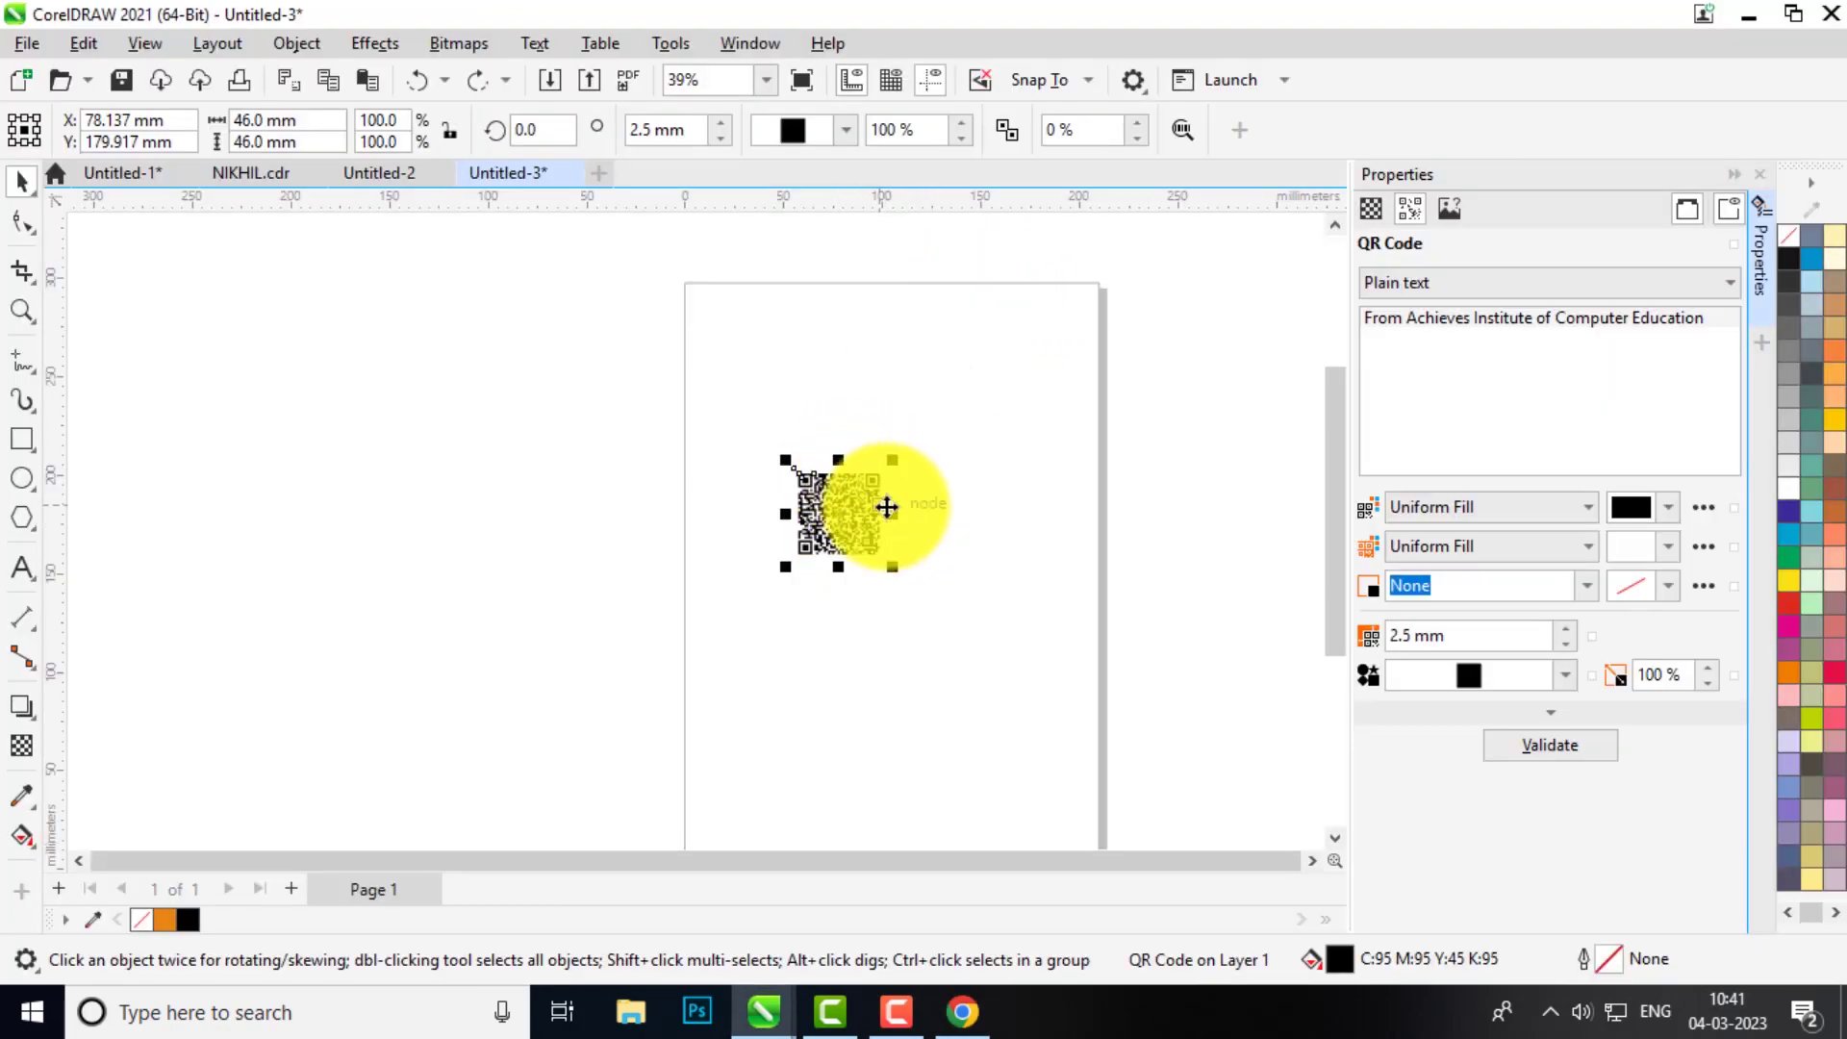
# Step: Set a custom page size of 50 mm wide by 50 mm high for the document
pyautogui.moveTo(874, 519); pyautogui.dragTo(909, 523)
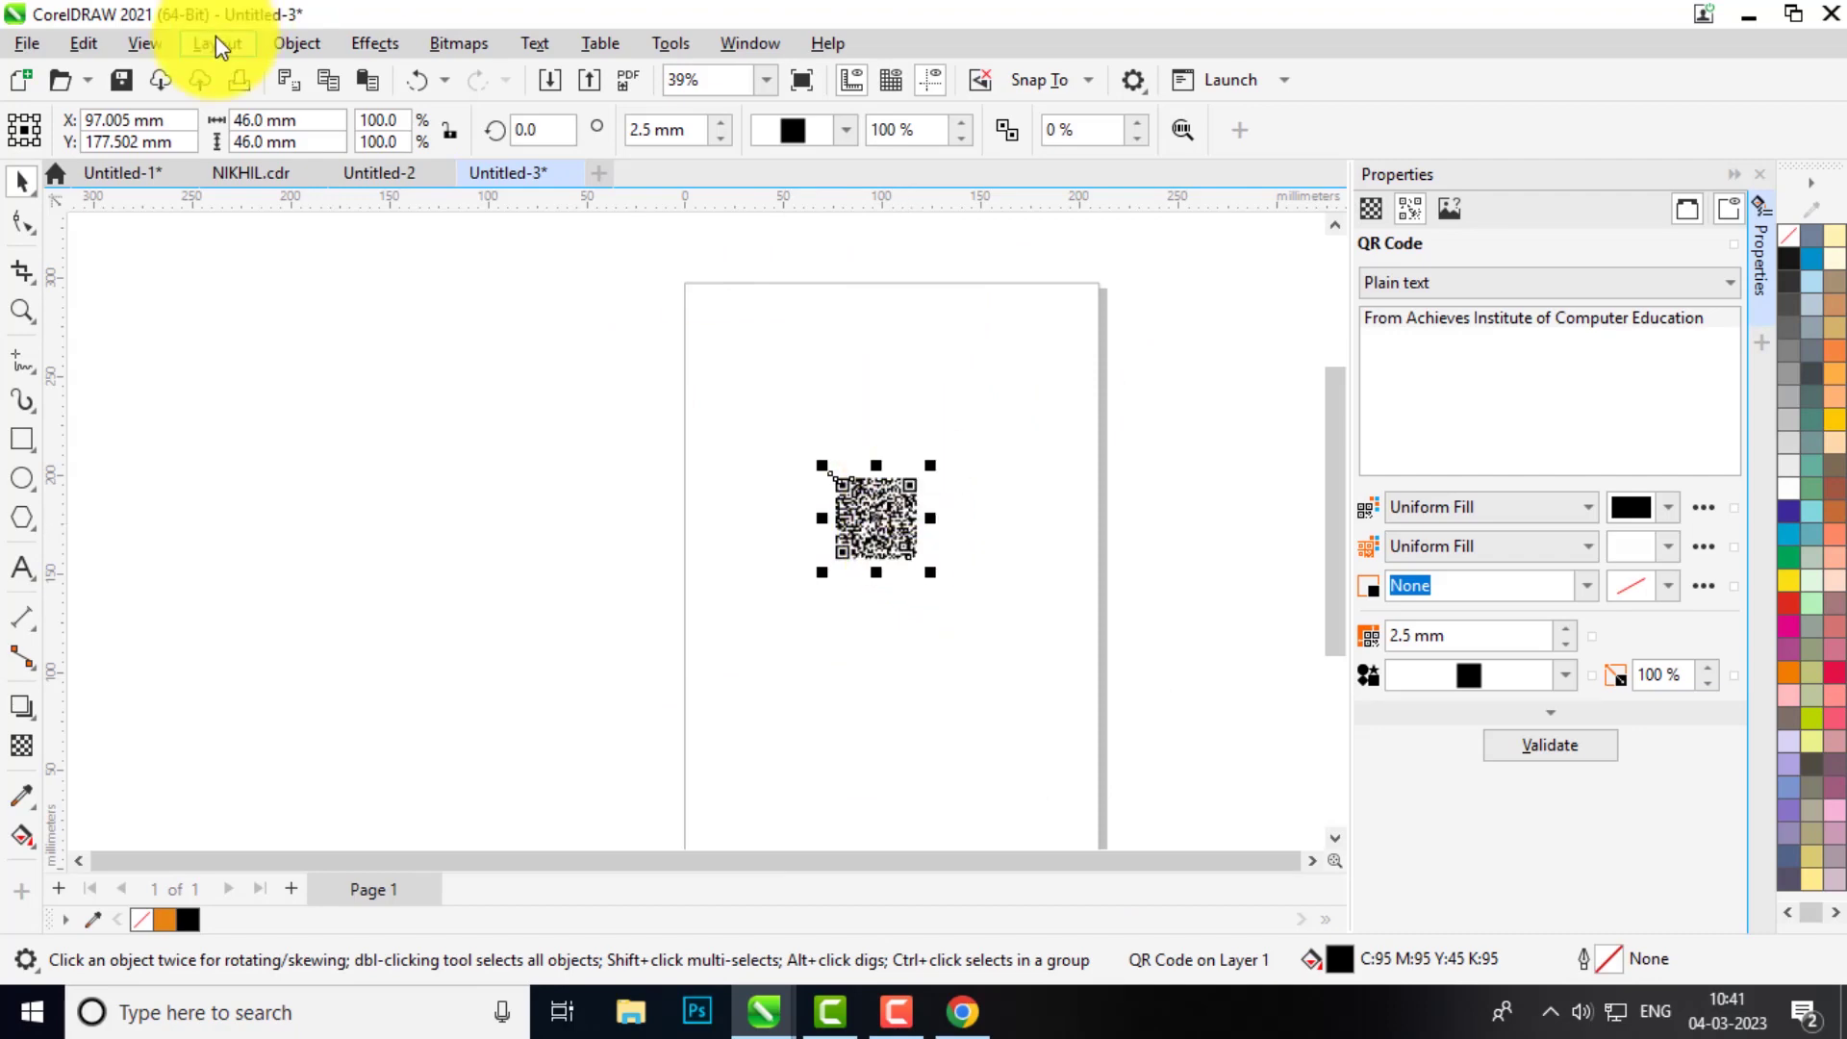
pyautogui.click(733, 425)
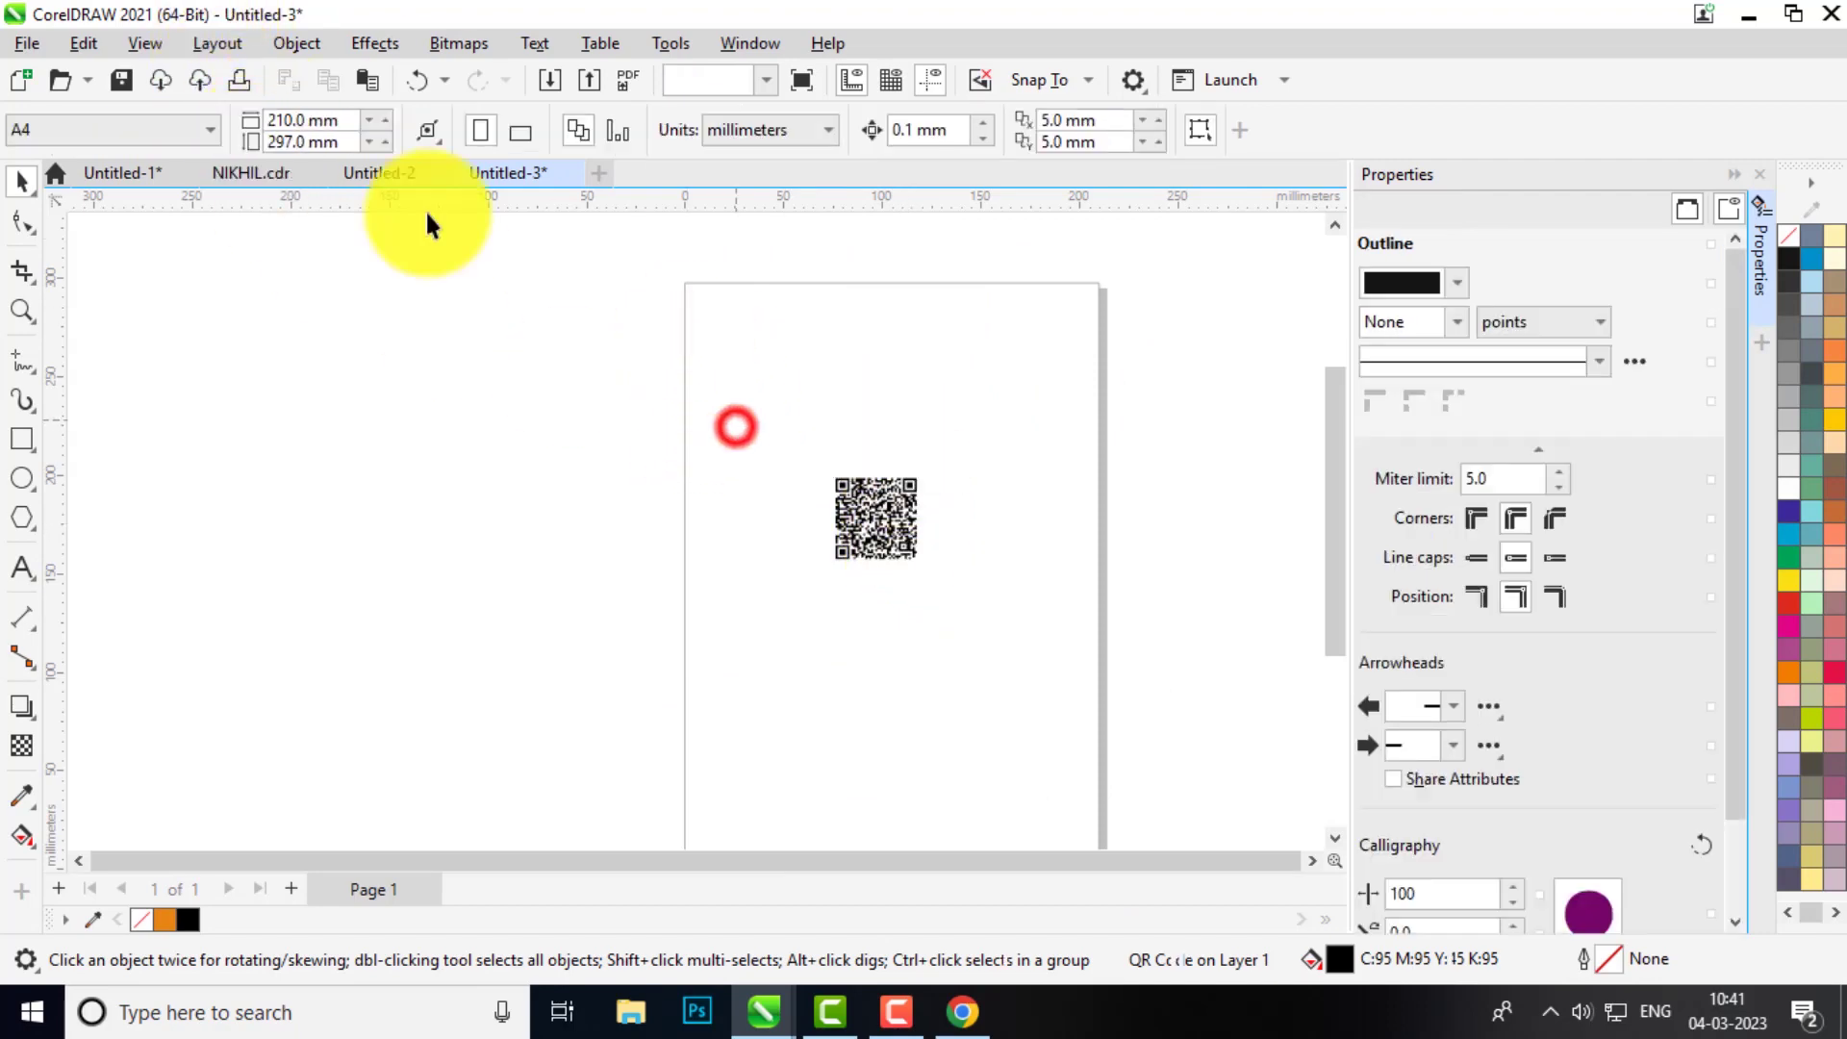
pyautogui.click(356, 118)
pyautogui.doubleClick(356, 118)
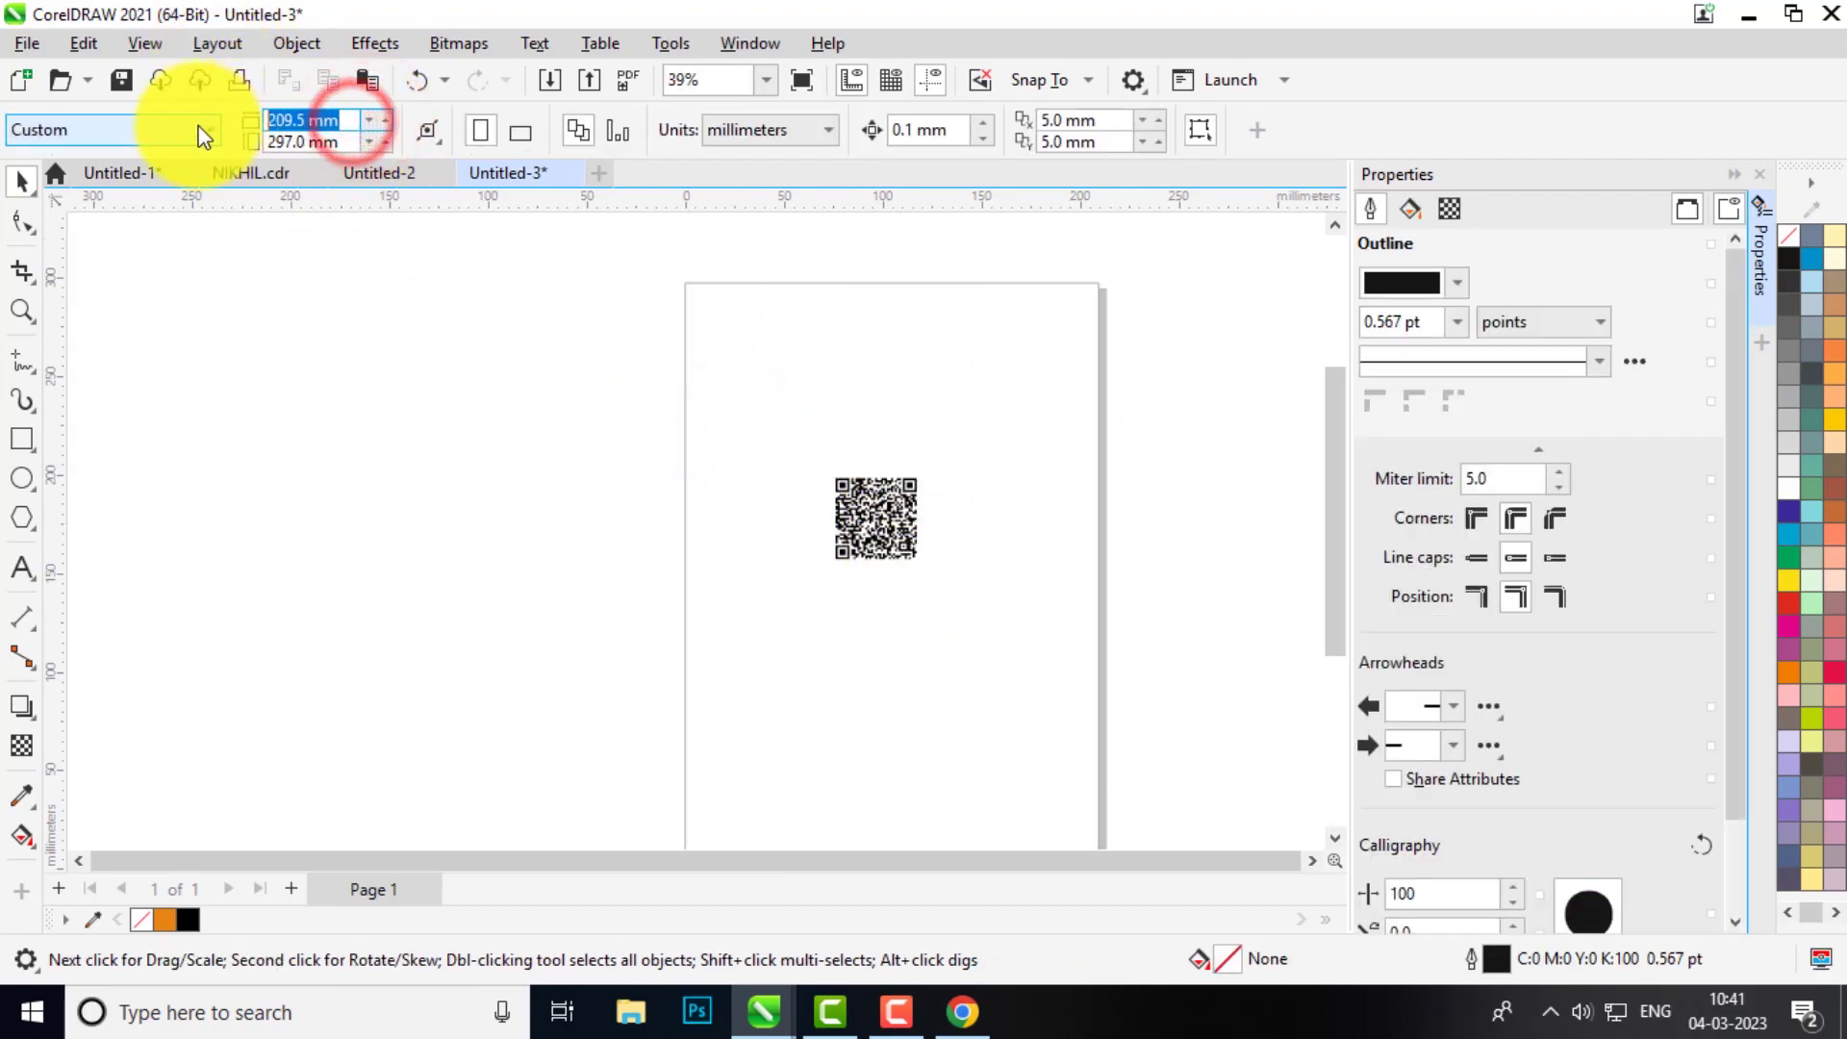
pyautogui.write('50')
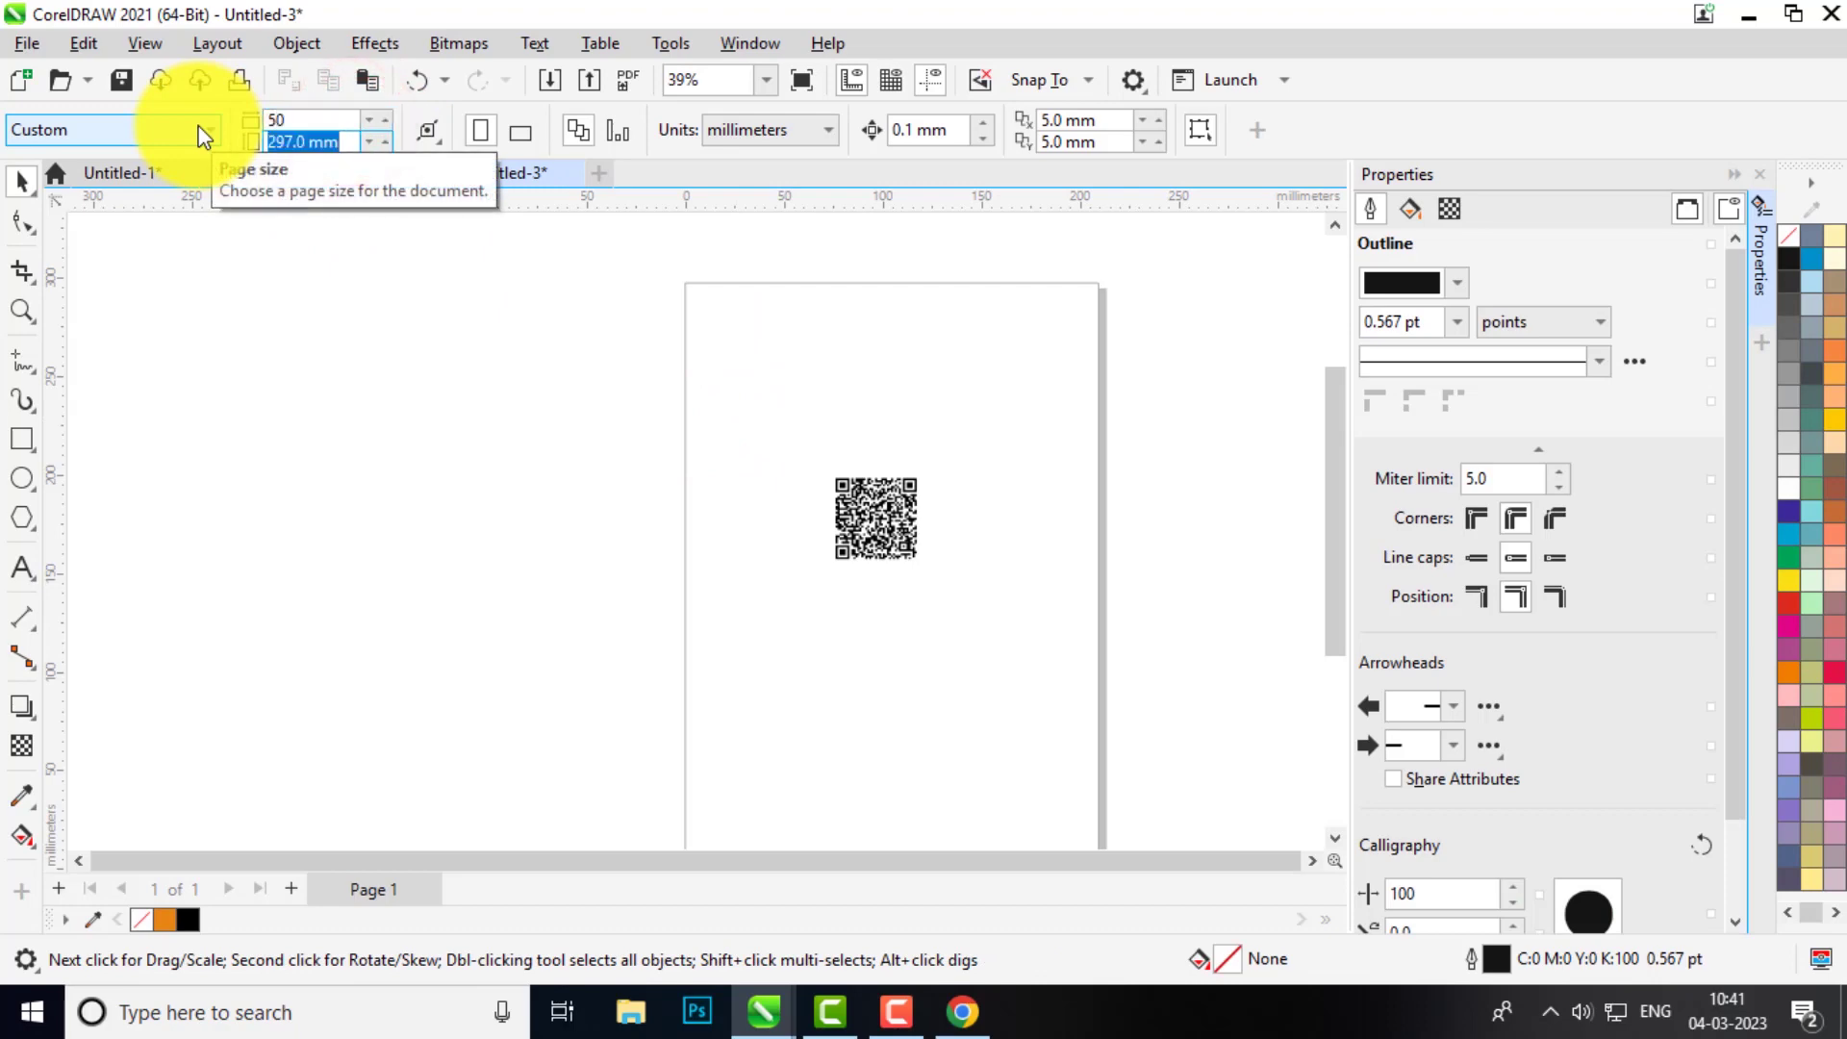
pyautogui.press('Return')
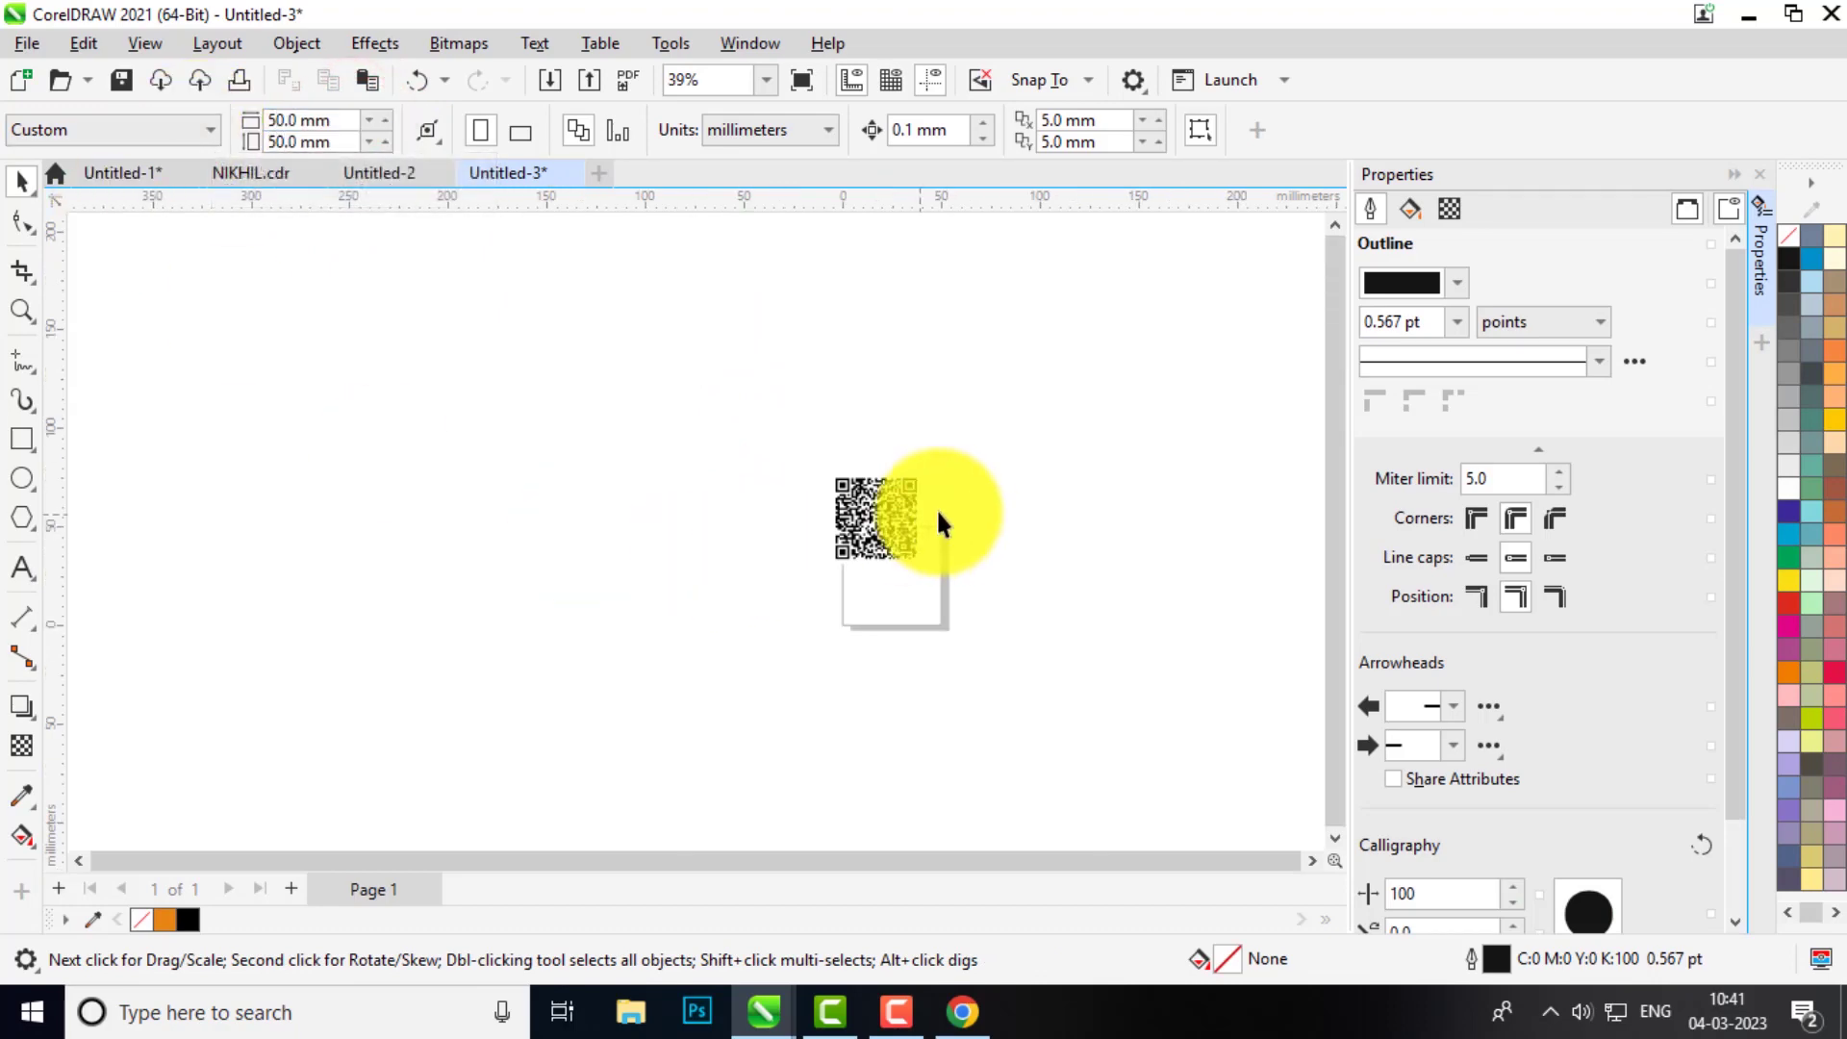
# Step: Centre the QR code on the resized page
pyautogui.click(872, 520)
pyautogui.press('p')
pyautogui.scroll(4, 947, 616)
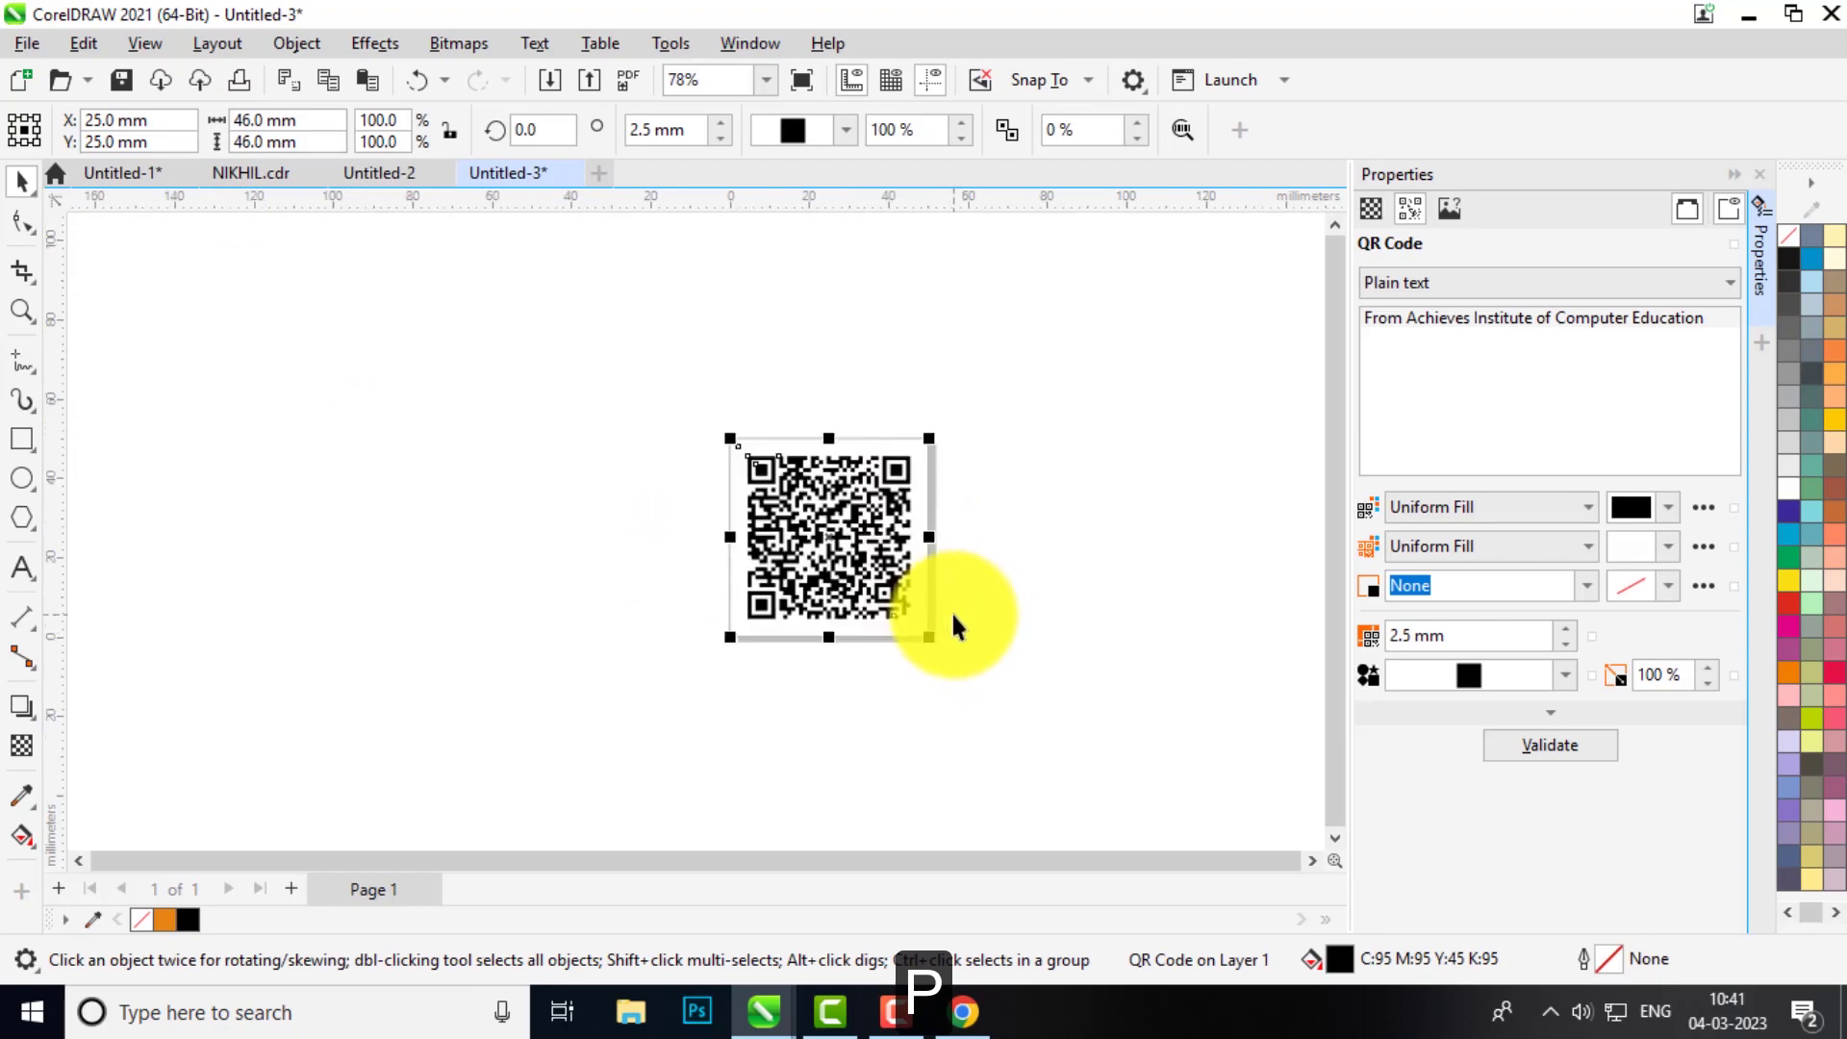
# Step: Export the QR code page to the Desktop as a JPG file named 4, keeping the CMYK, high-quality JPEG settings
pyautogui.click(27, 44)
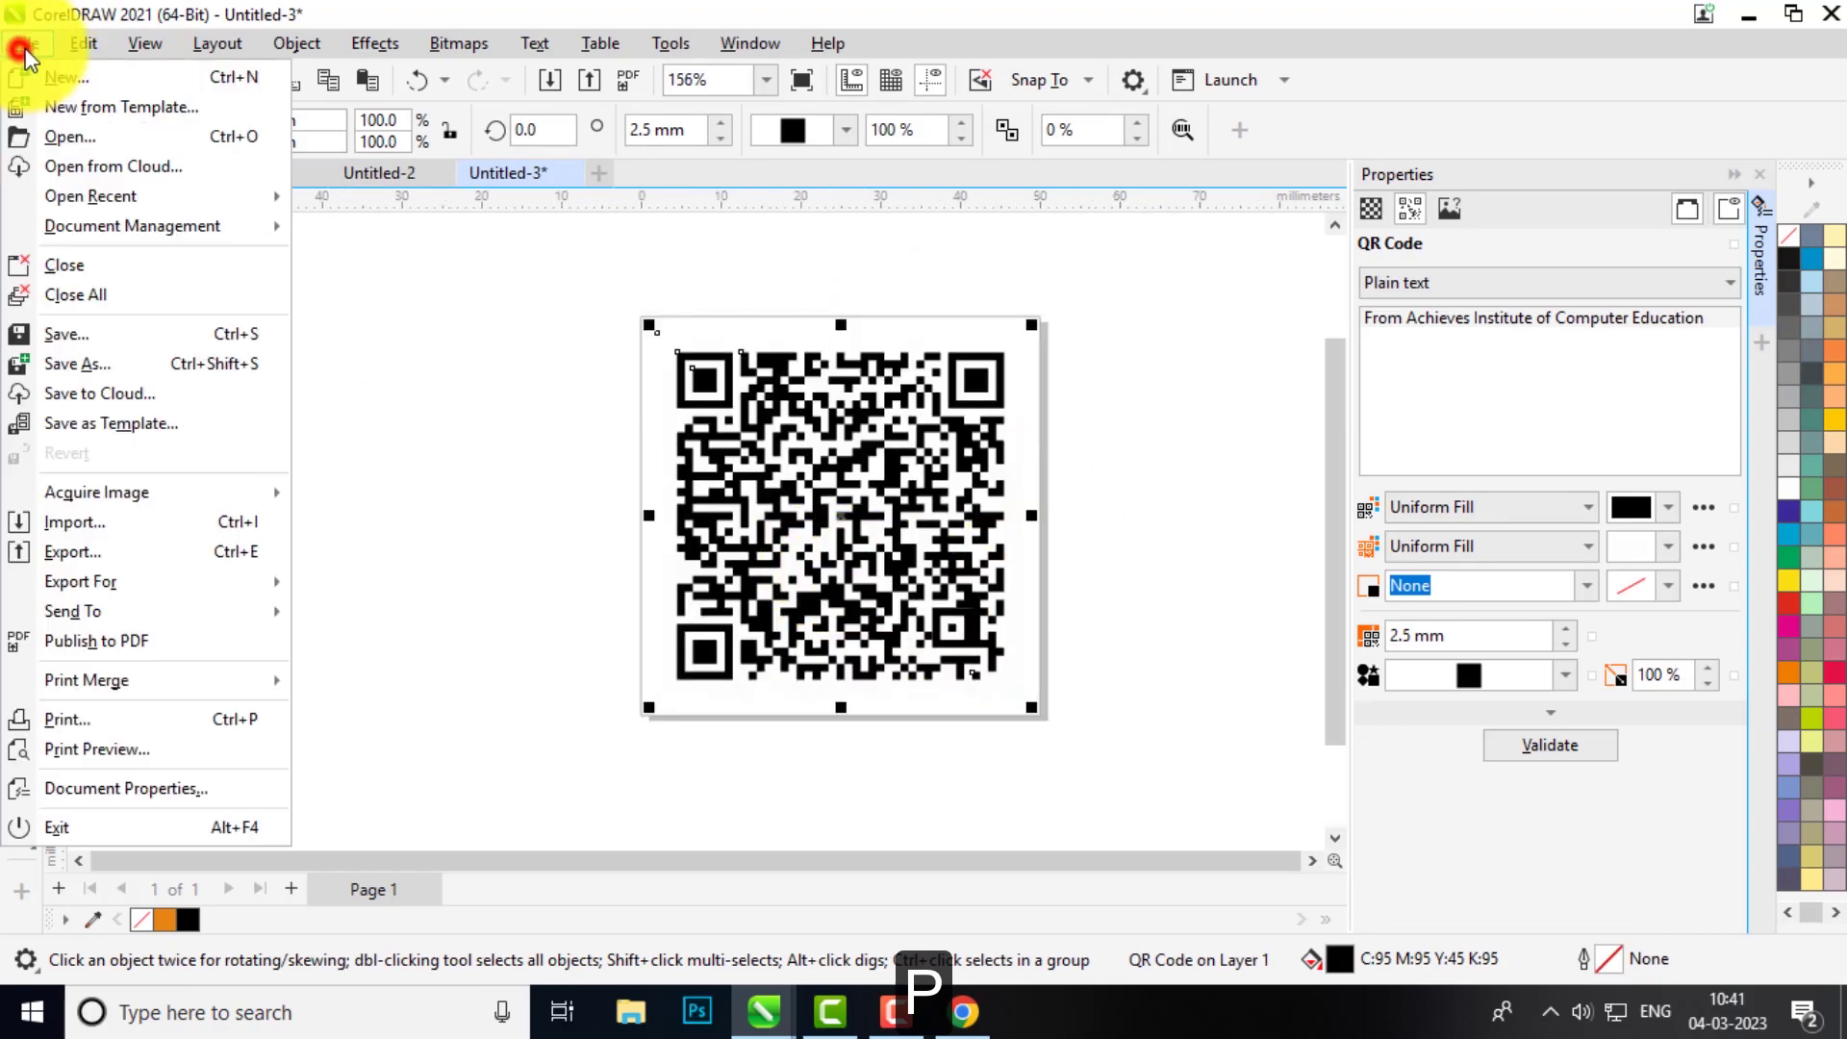
pyautogui.click(93, 553)
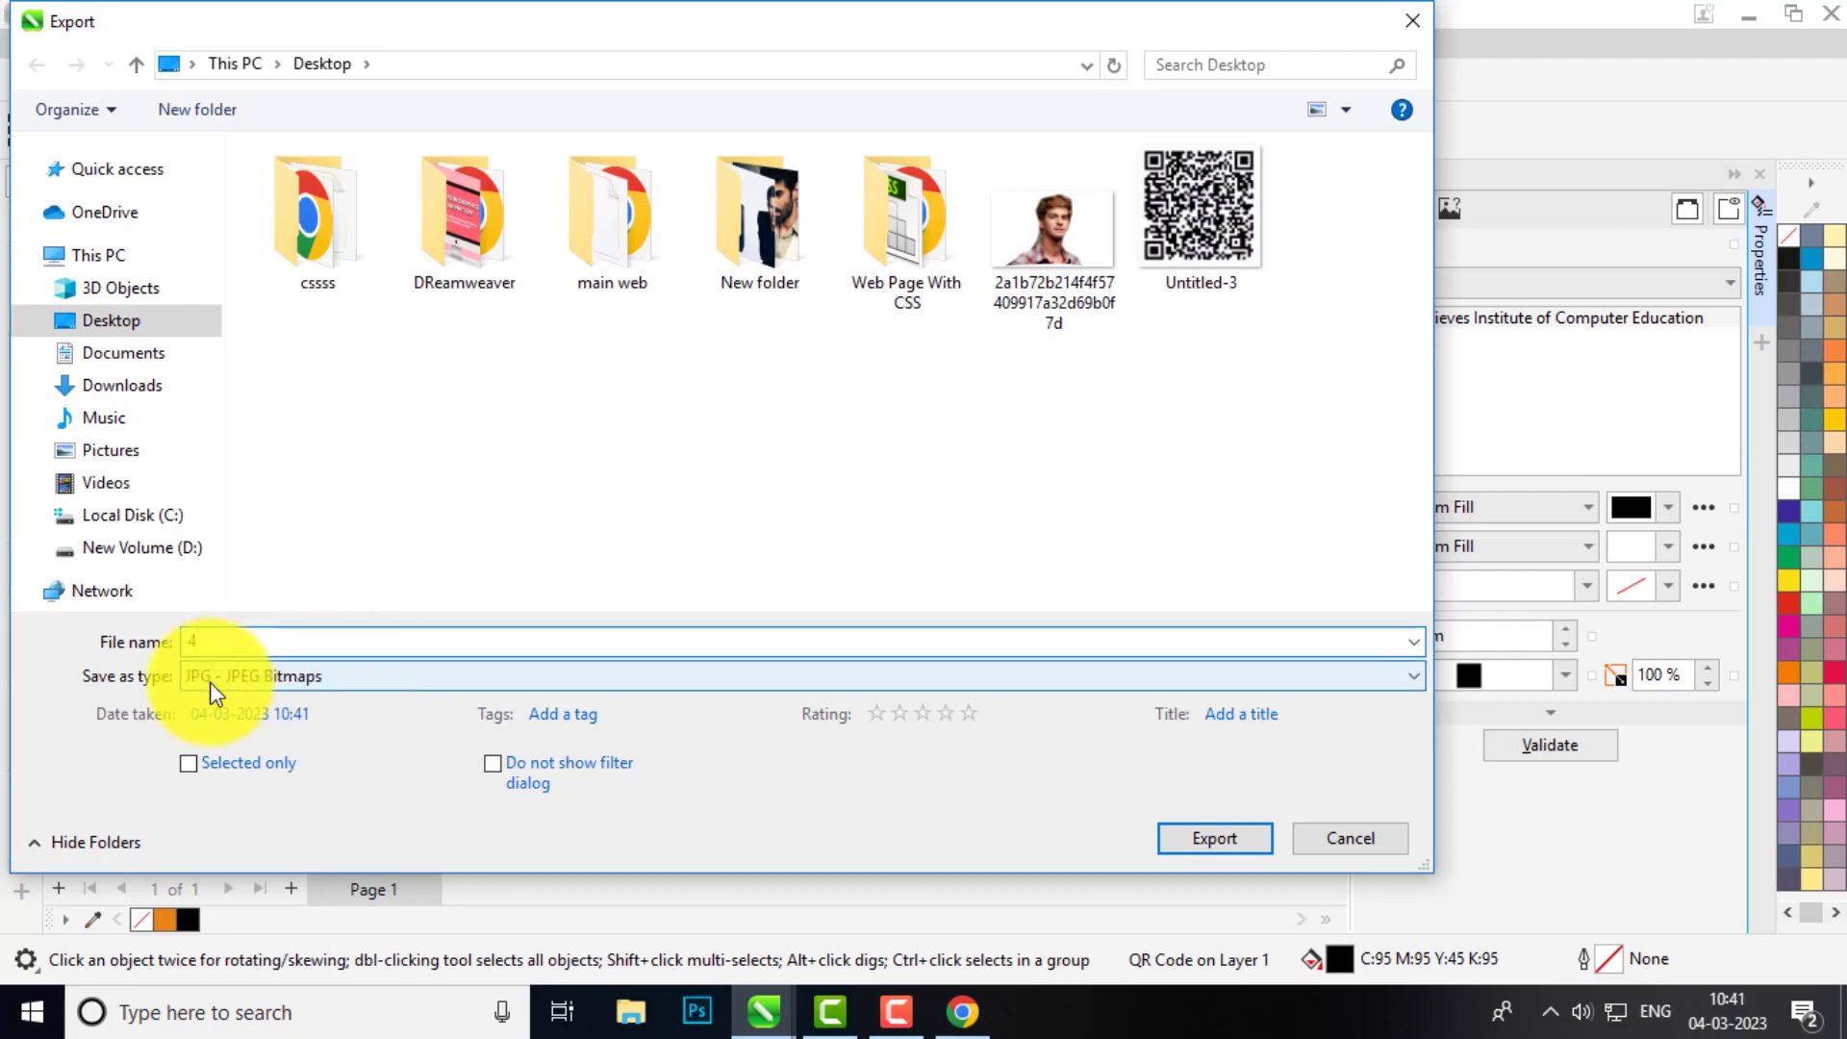
pyautogui.click(1198, 840)
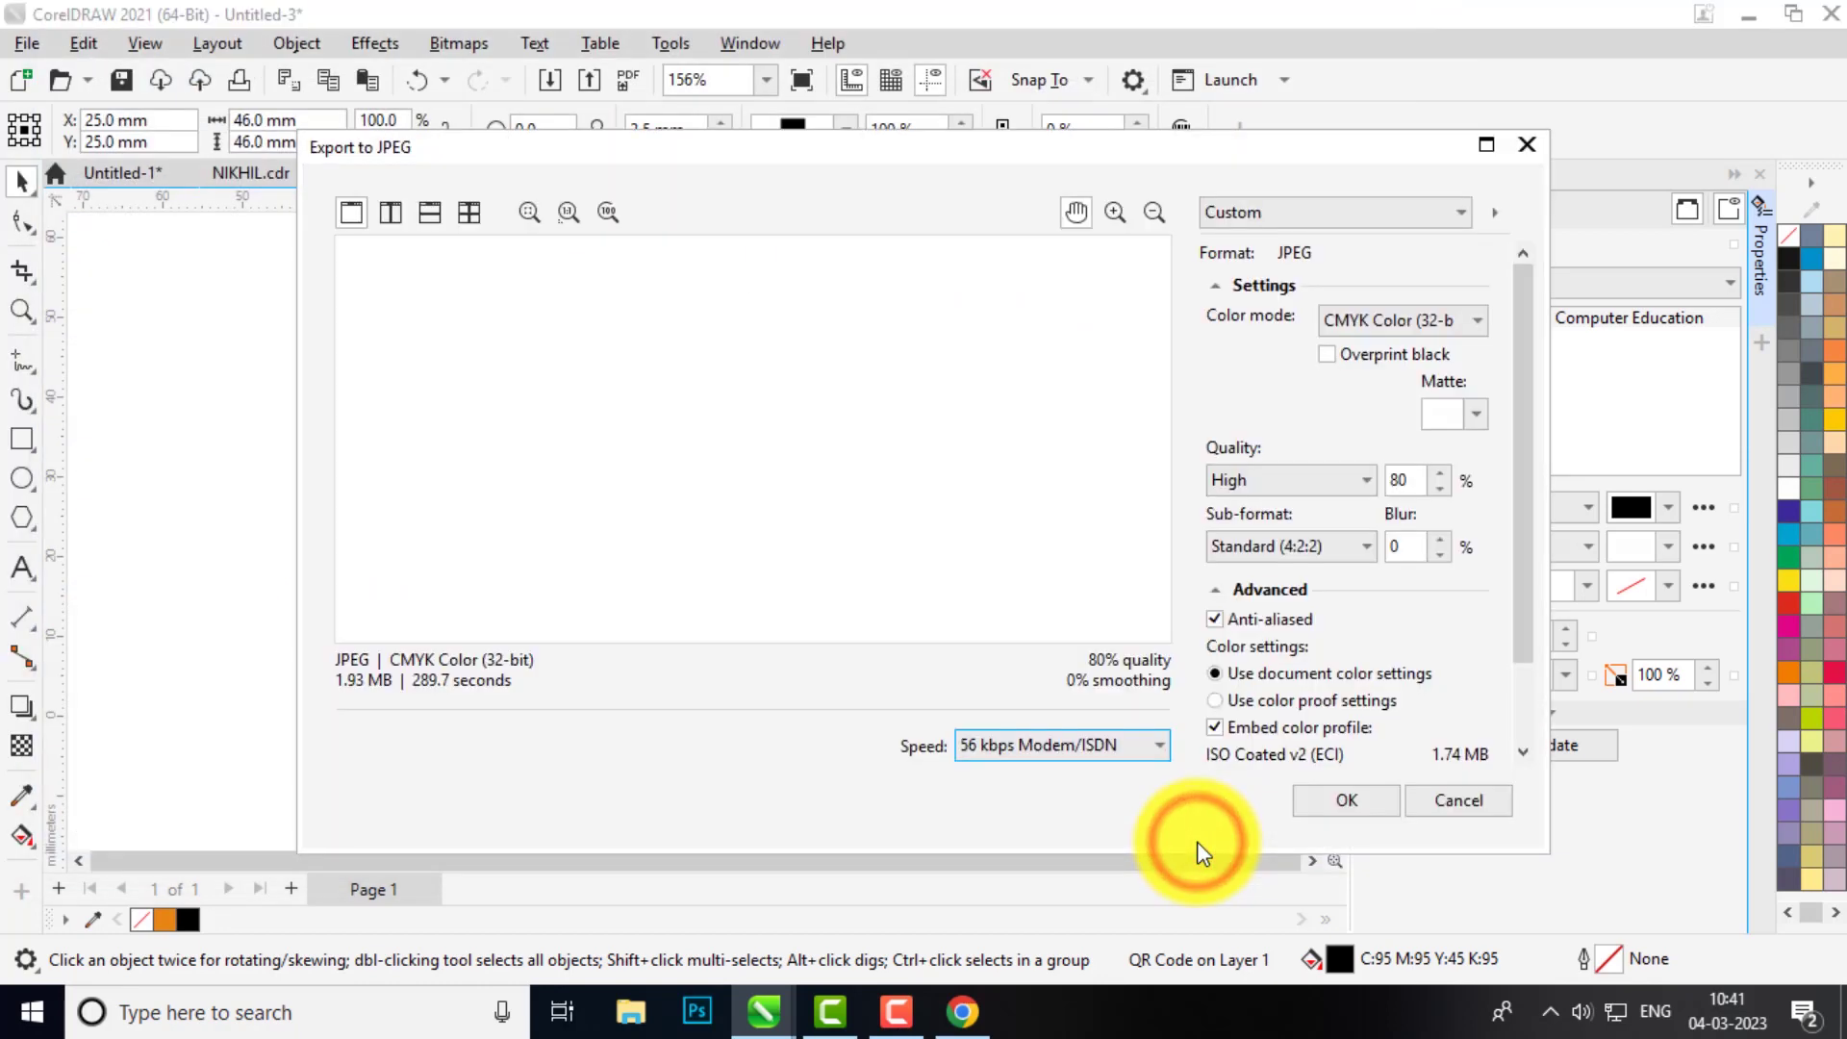
pyautogui.click(1337, 805)
# Step: Switch to the online QR Code Scanner in Chrome and scan the exported image 4 from the Desktop
pyautogui.click(962, 1010)
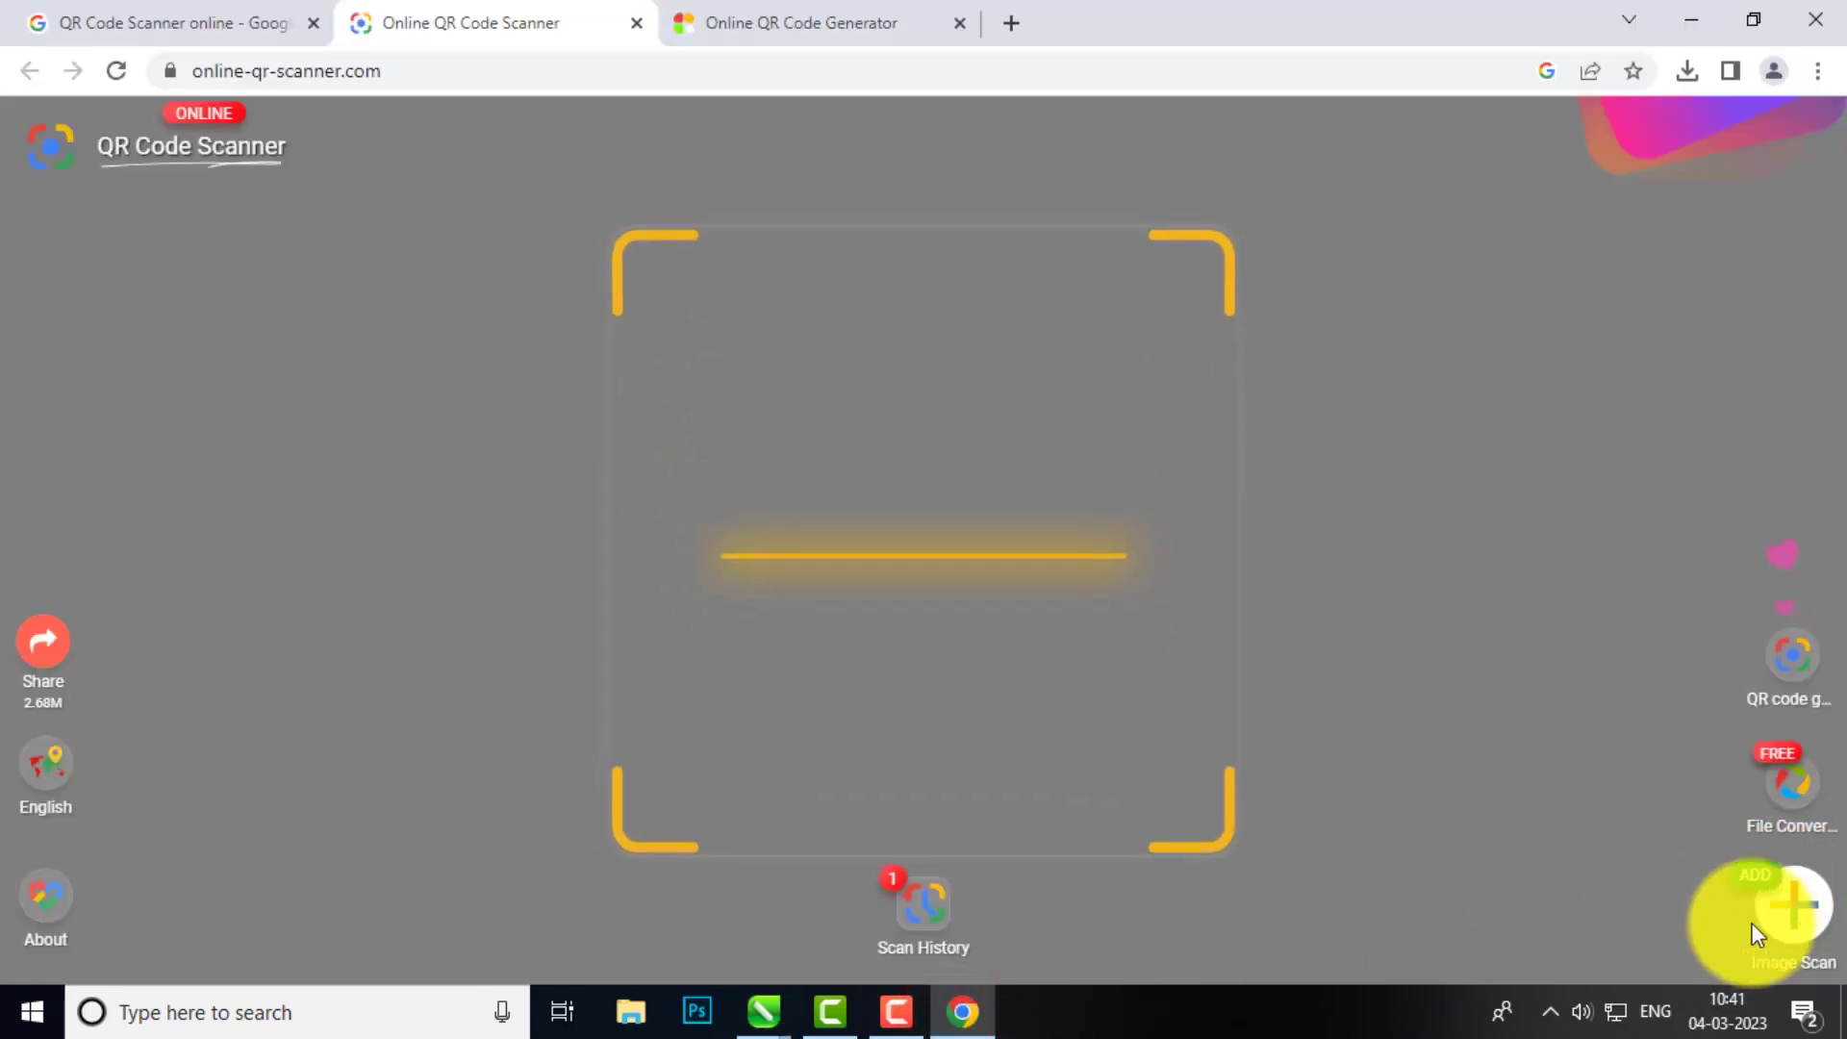
pyautogui.click(1786, 920)
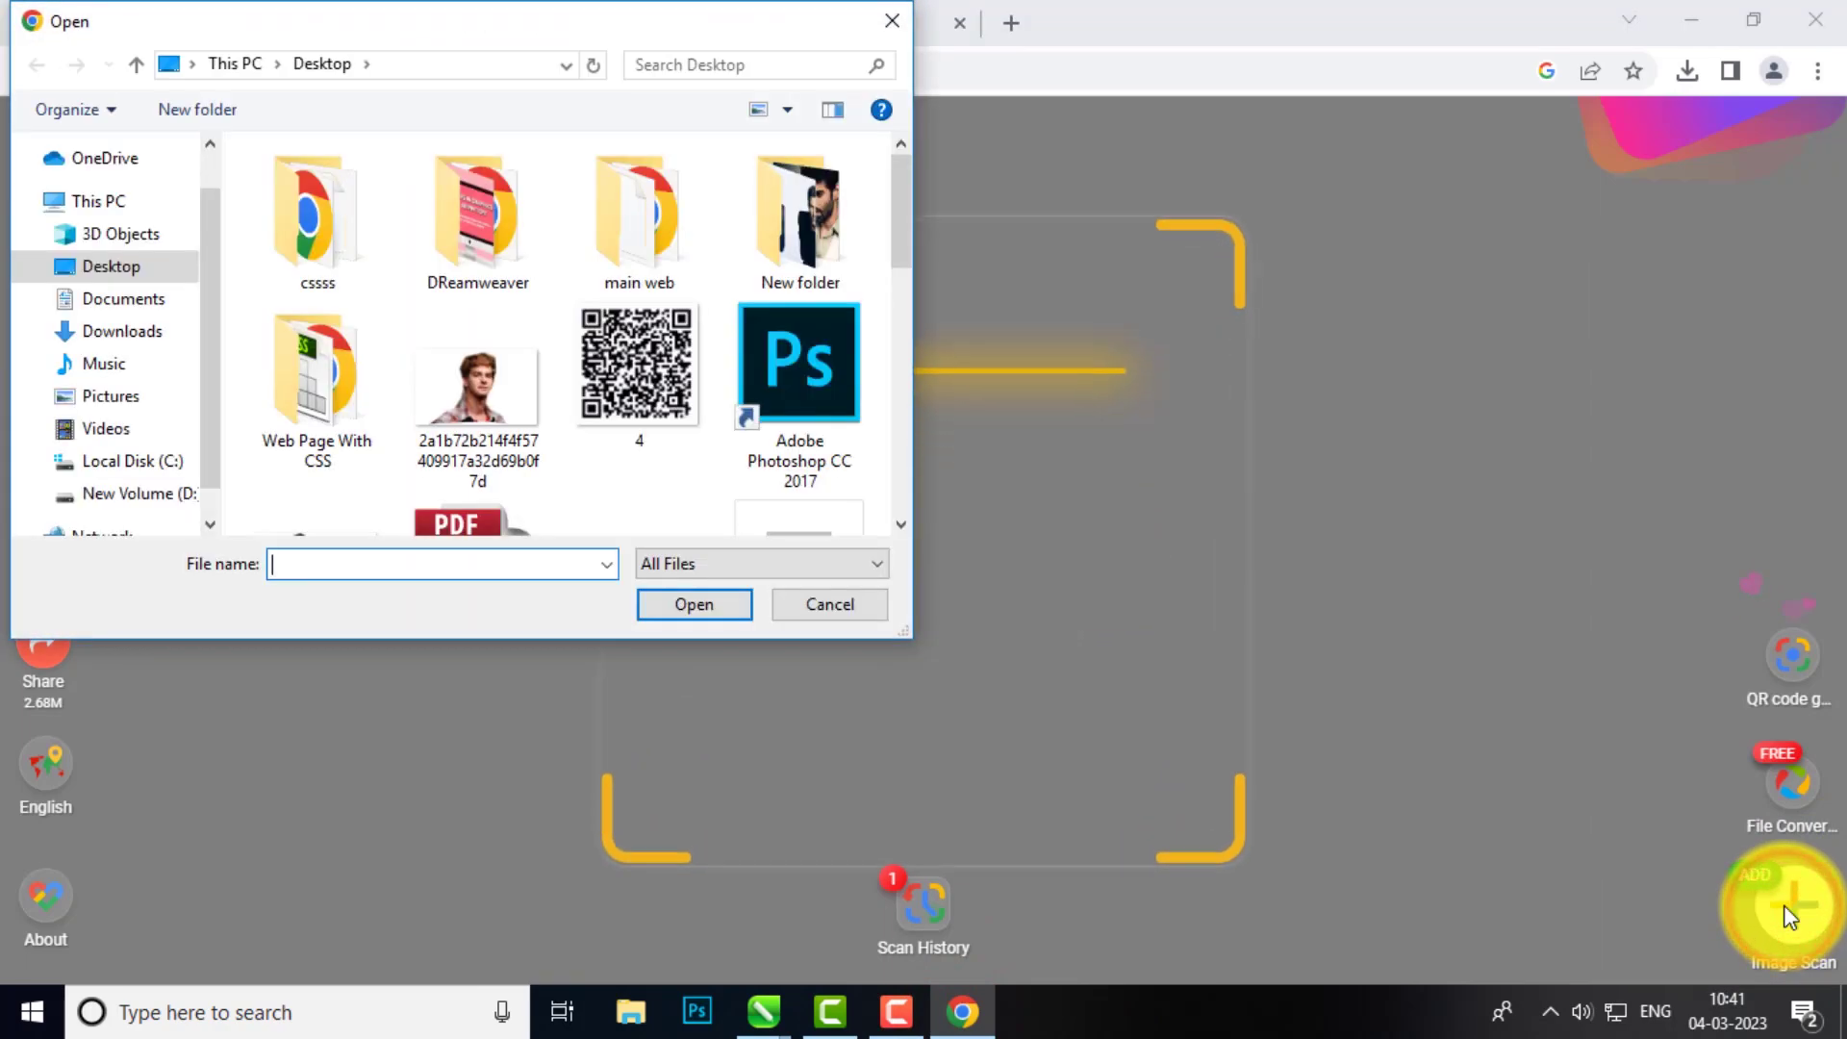
pyautogui.moveTo(911, 227)
pyautogui.mouseDown()
pyautogui.moveTo(906, 458)
pyautogui.moveTo(915, 215)
pyautogui.mouseUp()
pyautogui.click(631, 371)
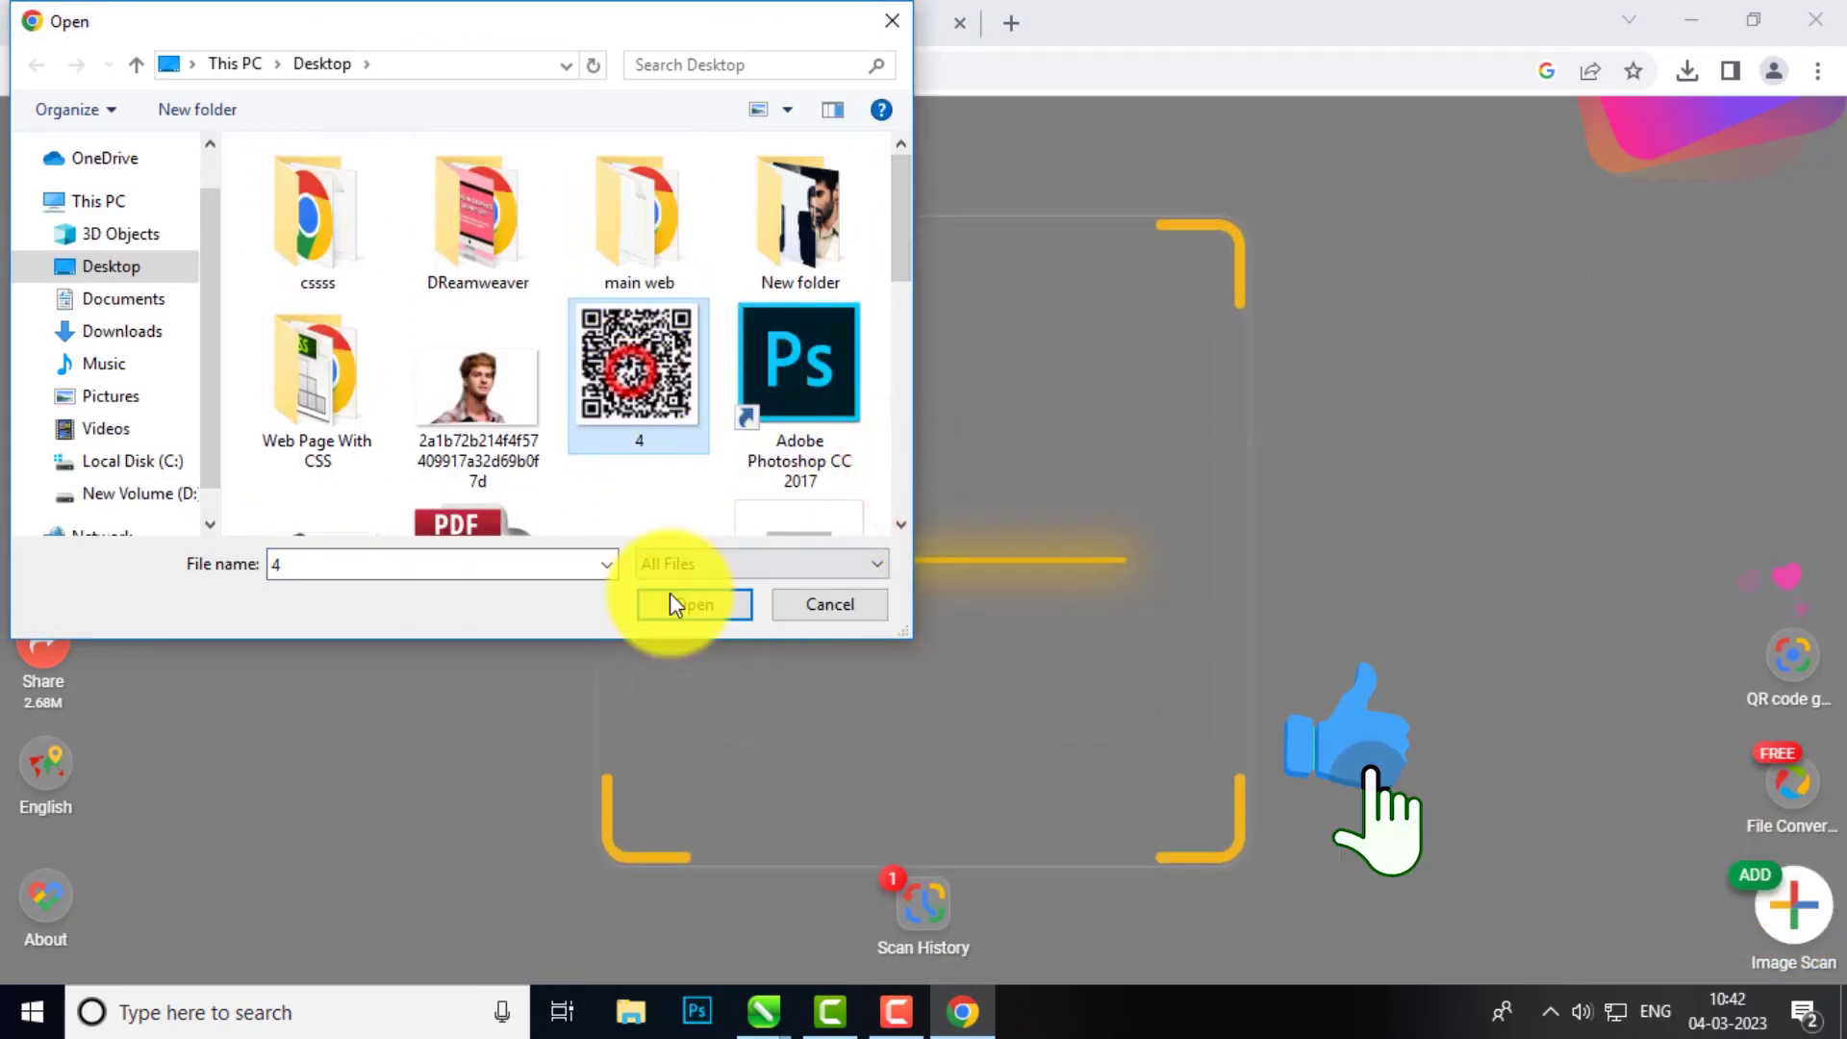
pyautogui.click(677, 611)
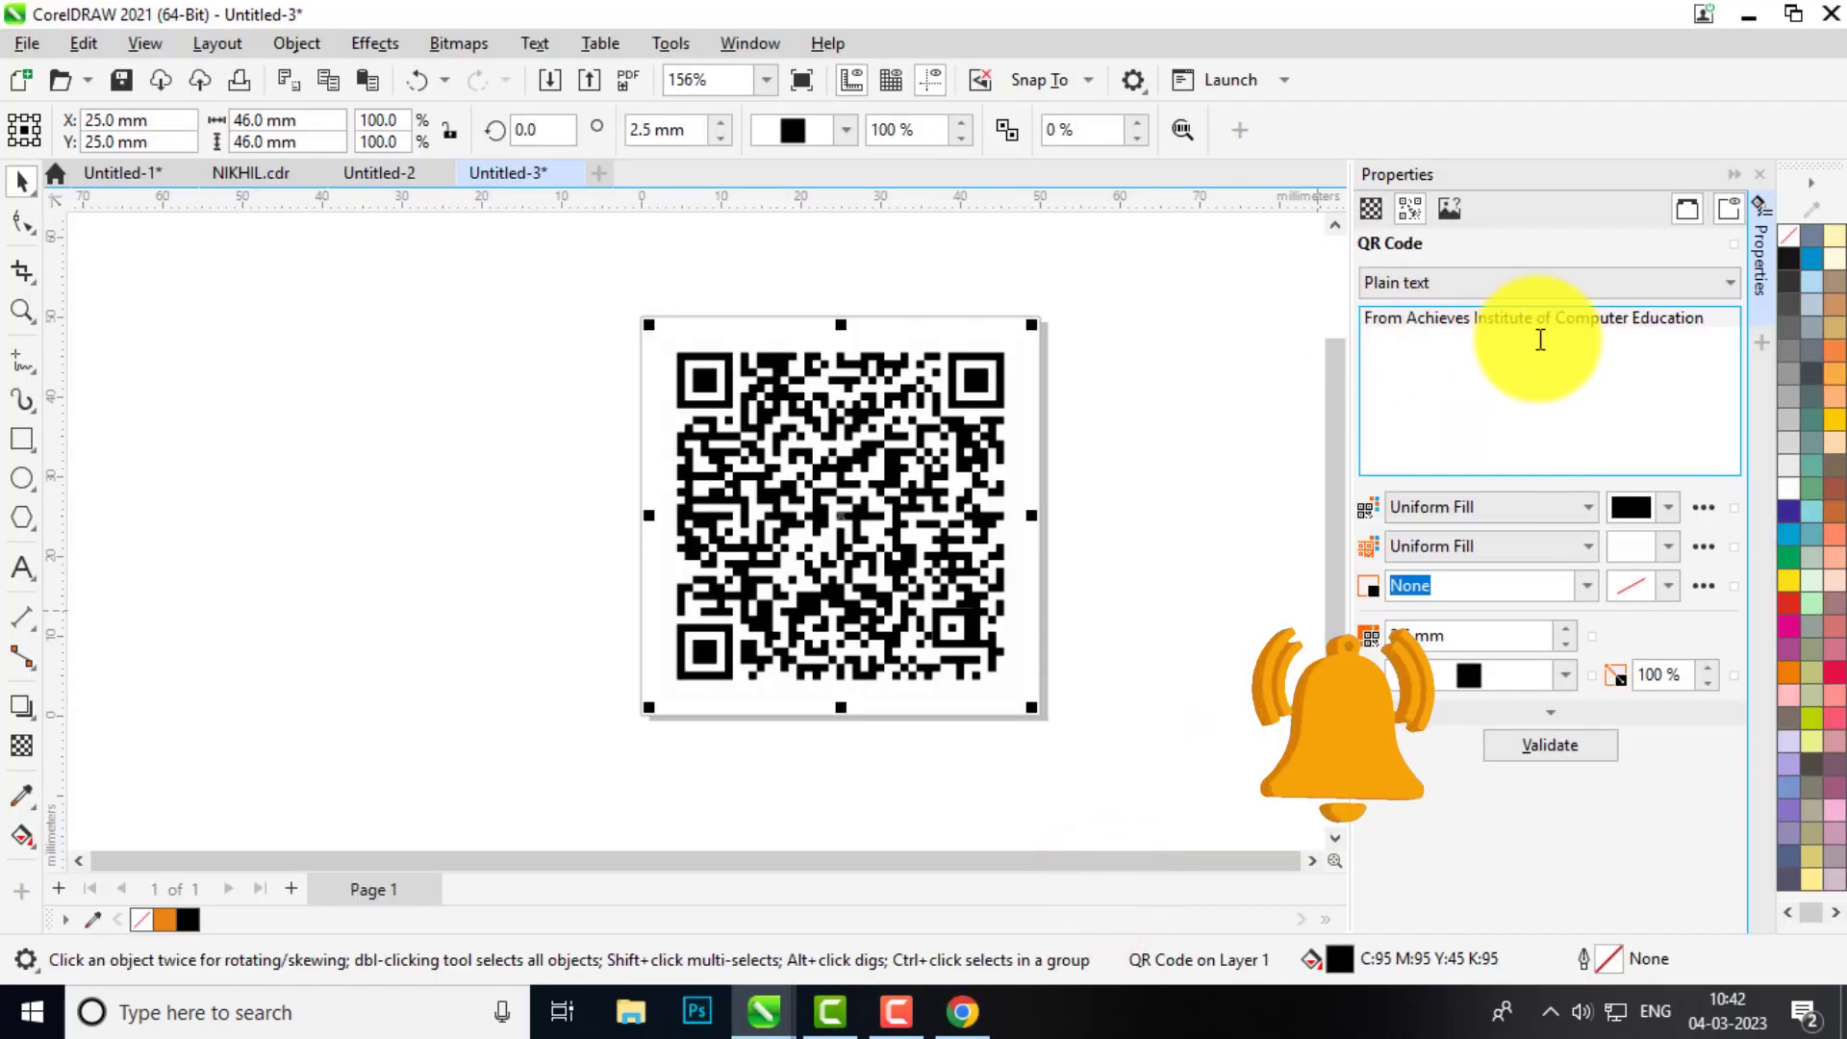
pyautogui.click(1484, 284)
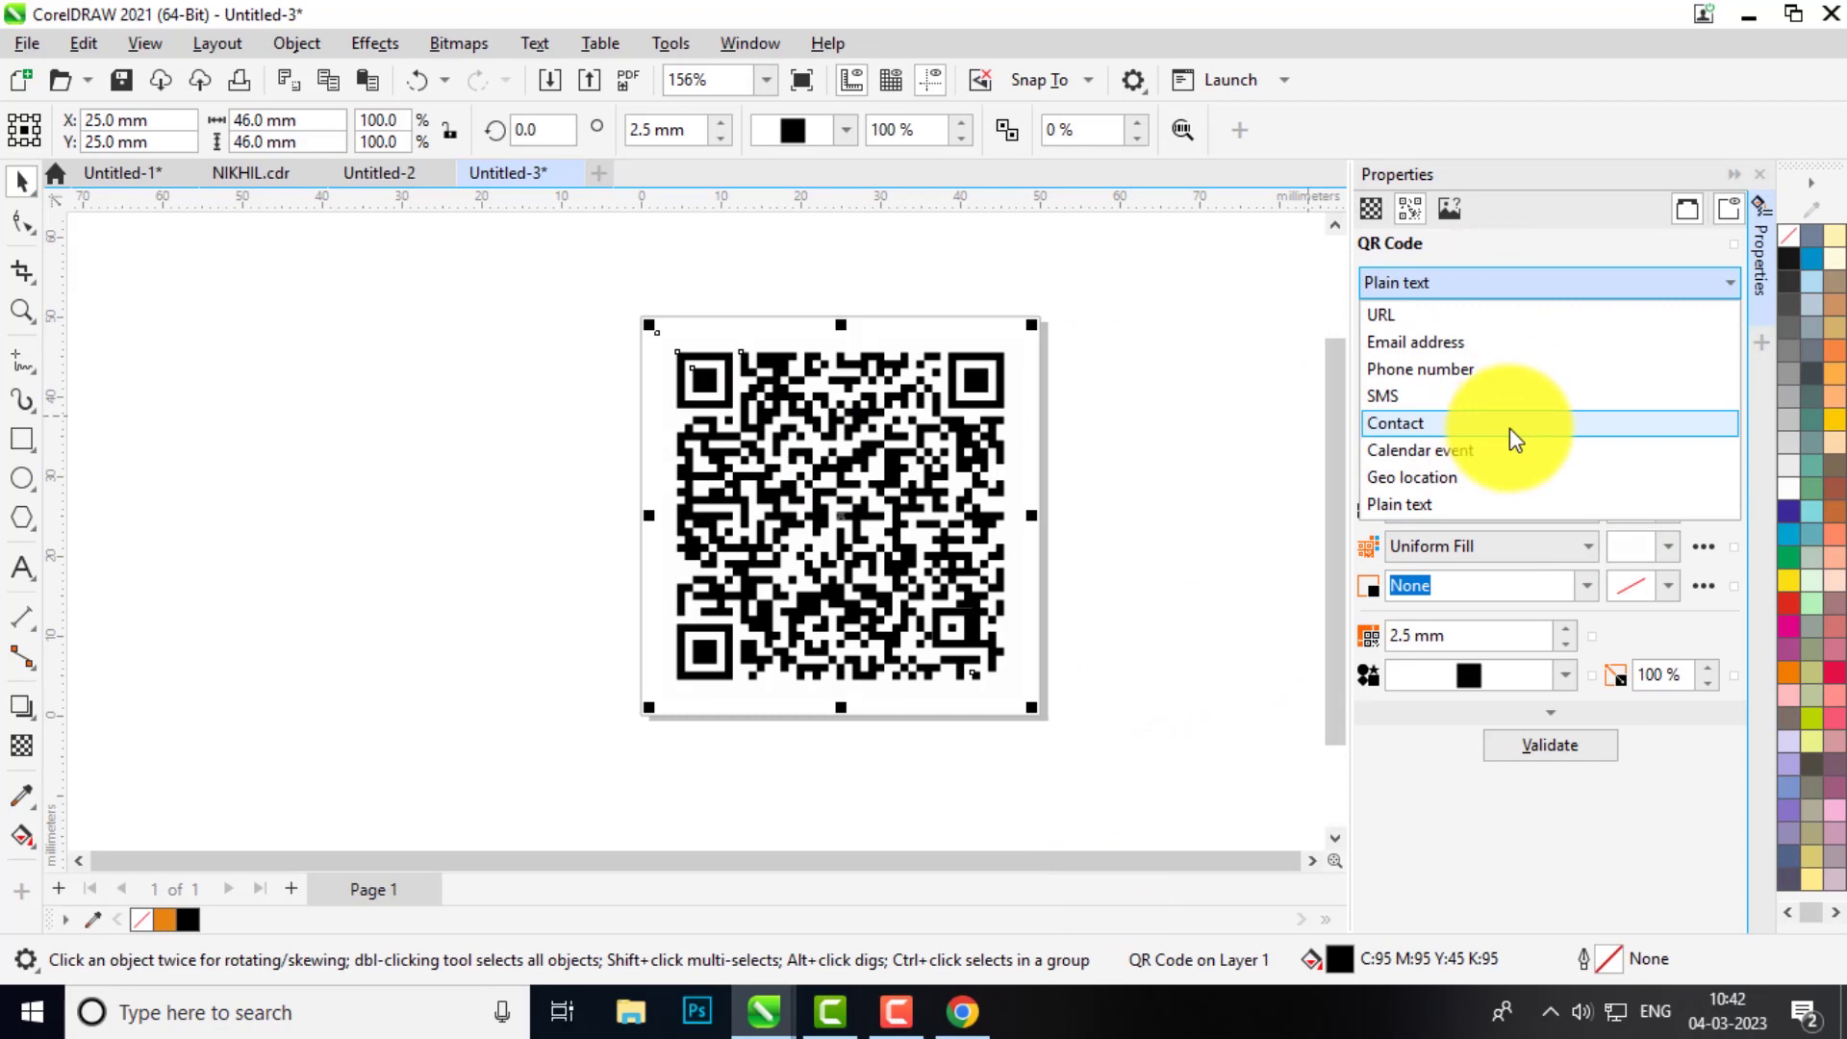
pyautogui.click(1402, 773)
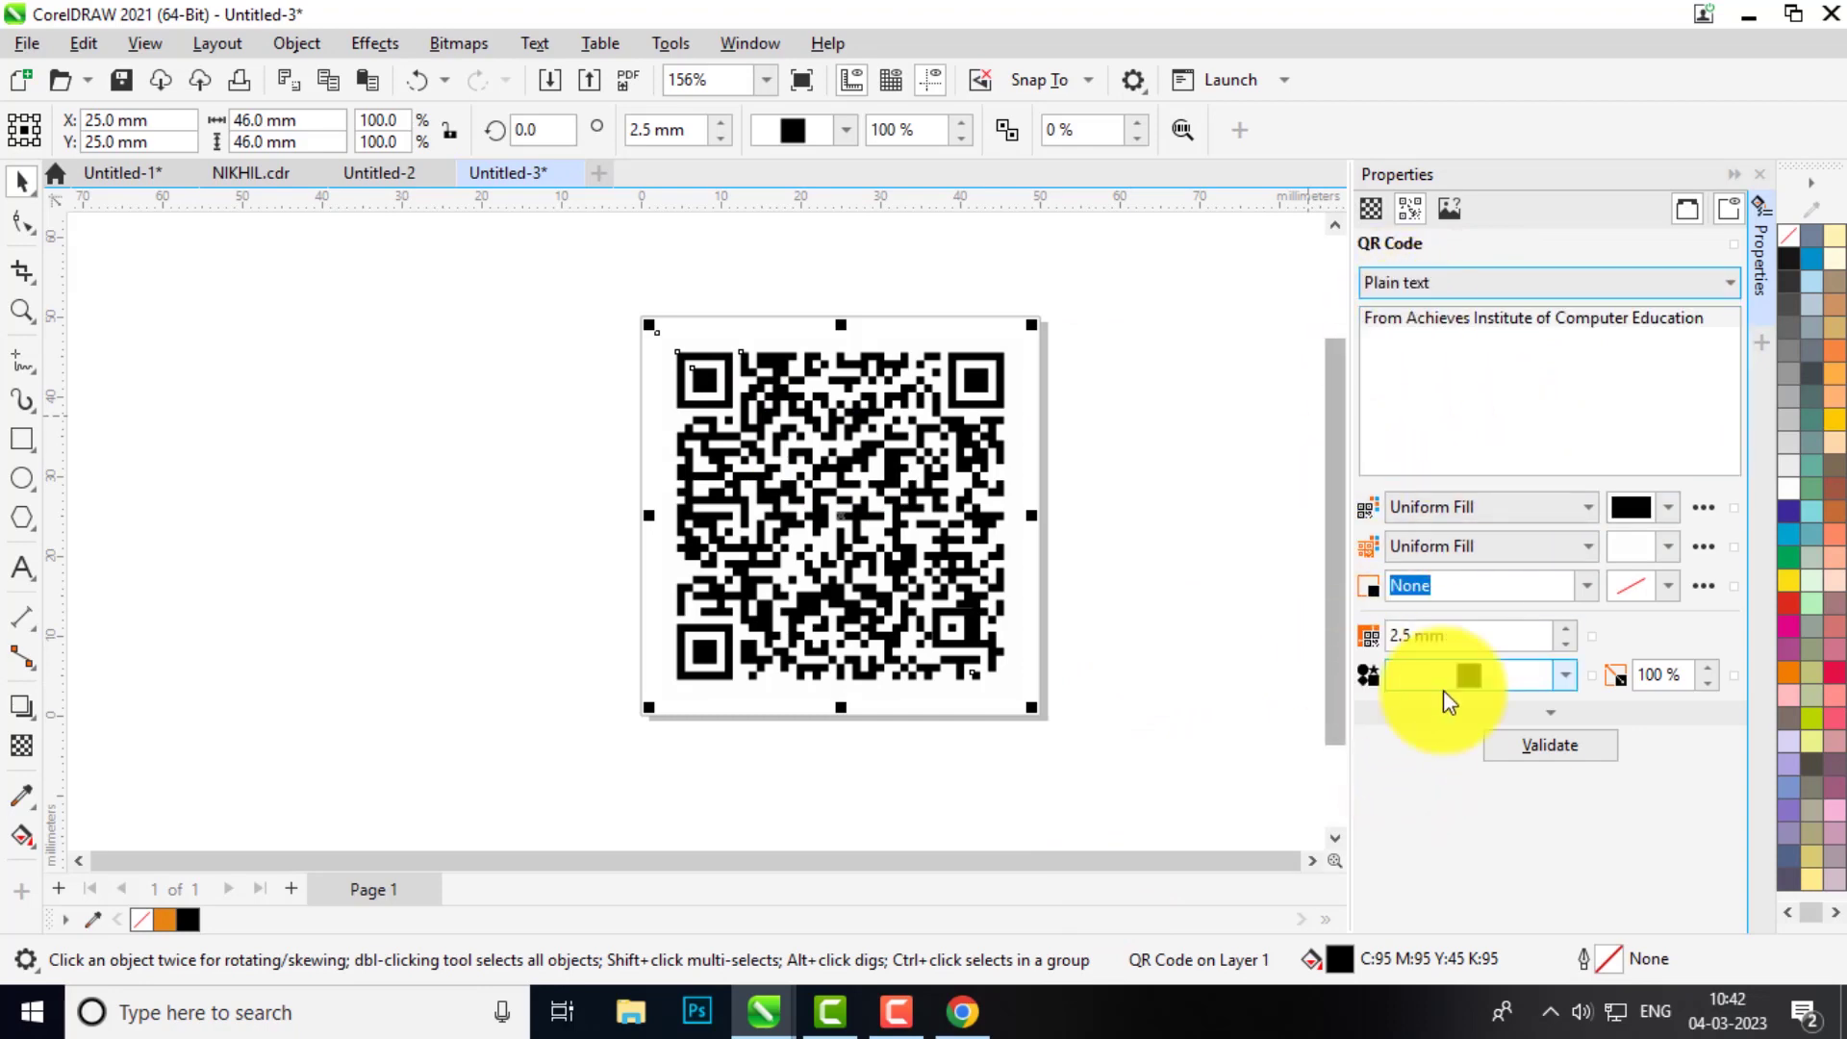